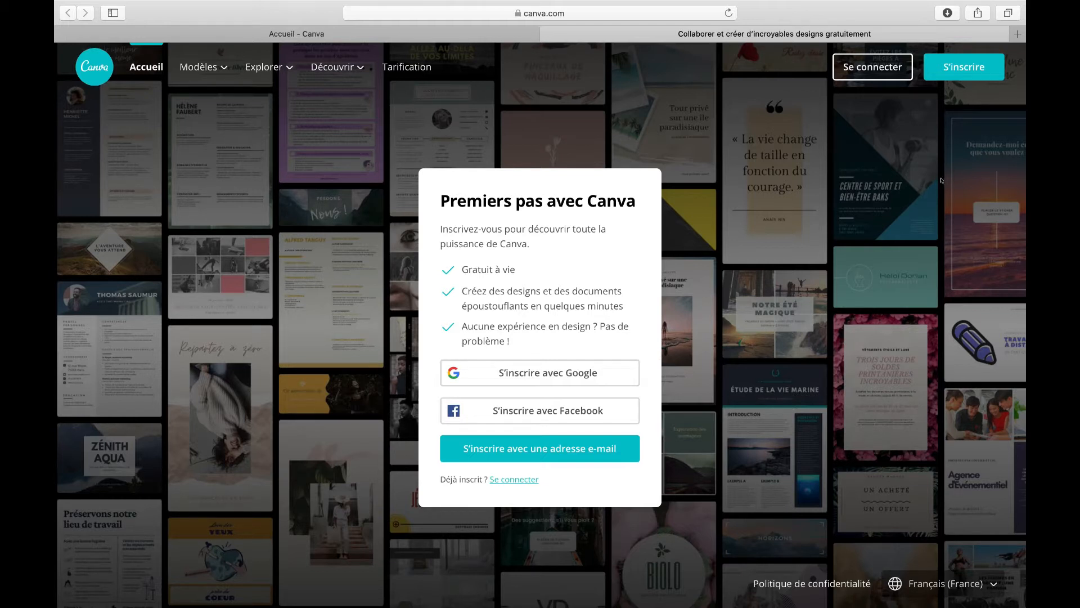
left_click(638, 27)
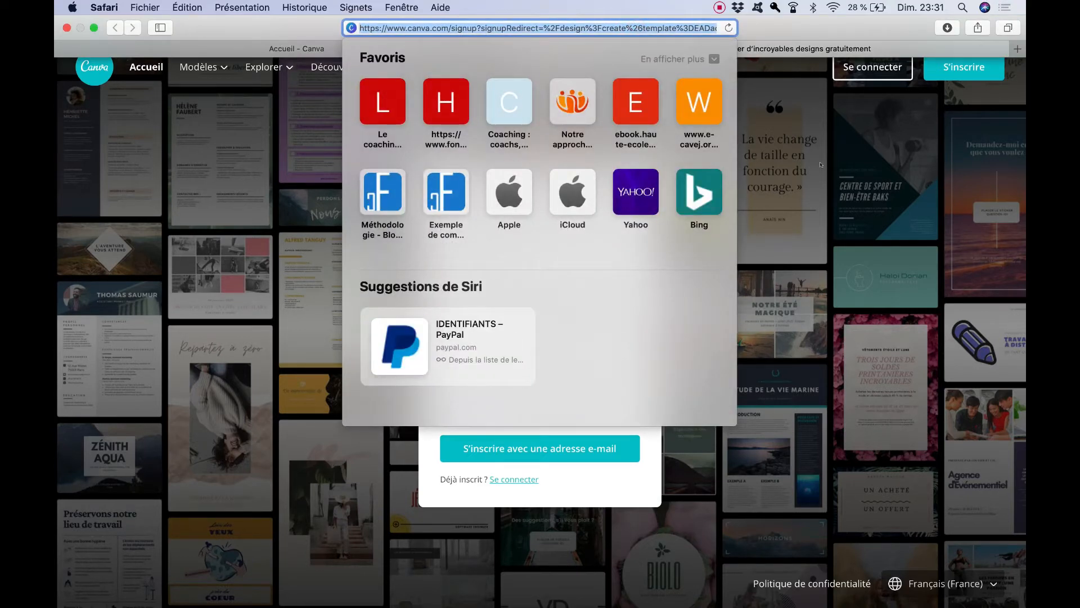
left_click(852, 187)
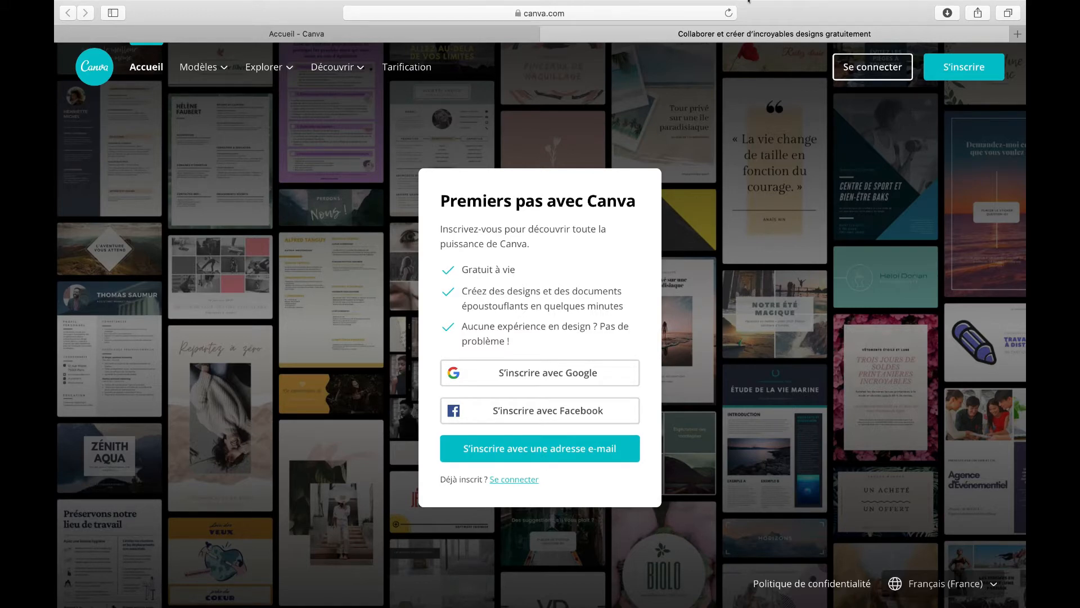
left_click(726, 6)
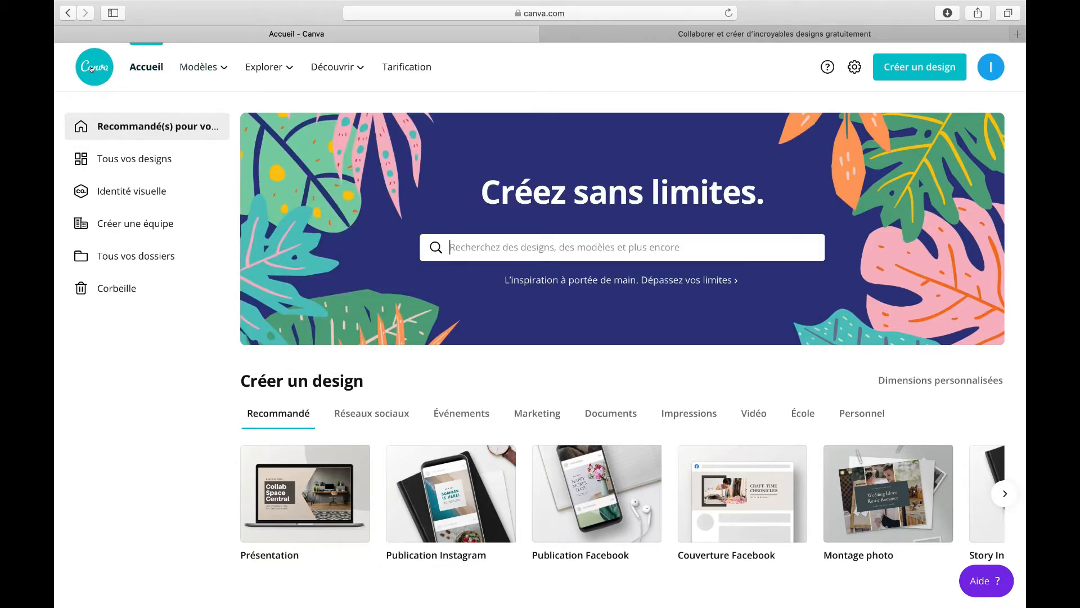
Step: Browse the Modèles templates page and its categories, then return to the Canva home page
mouse_move(200, 64)
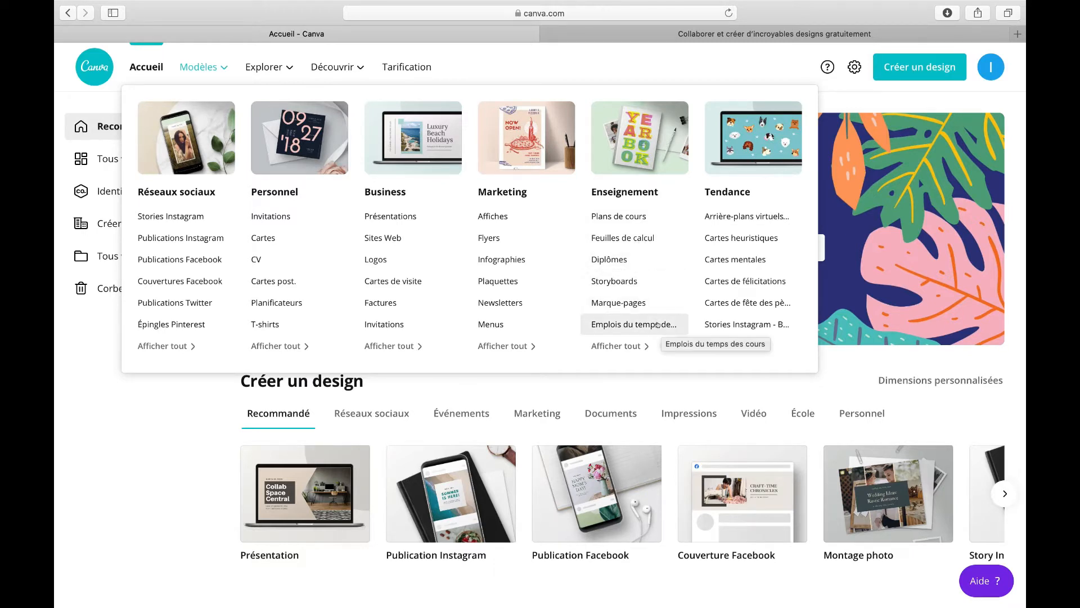
left_click(210, 68)
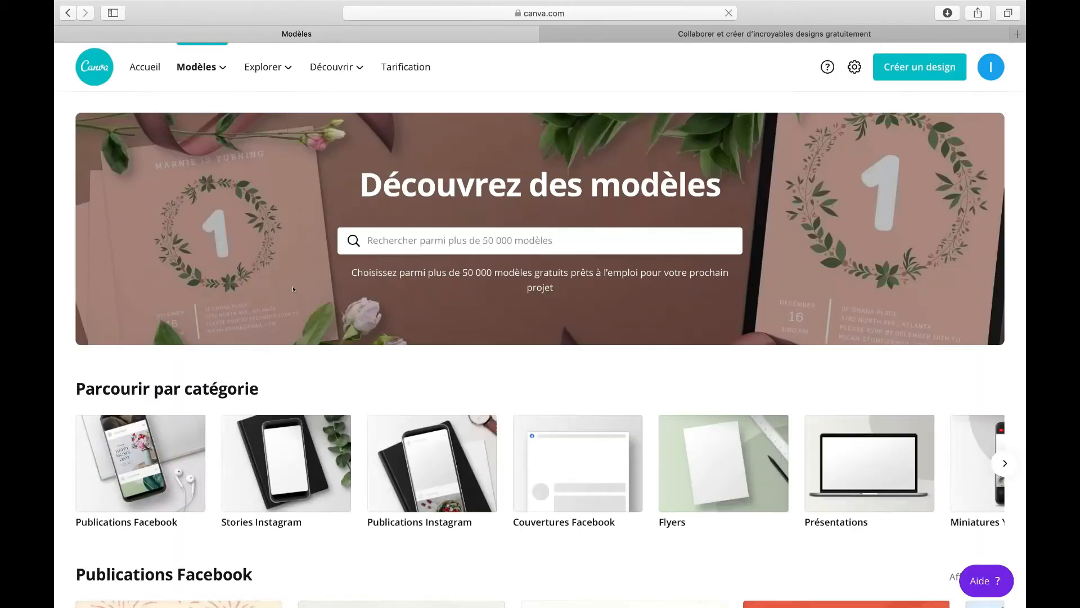
scroll(289, 281, "down", 3)
scroll(289, 280, "down", 3)
scroll(254, 191, "up", 5)
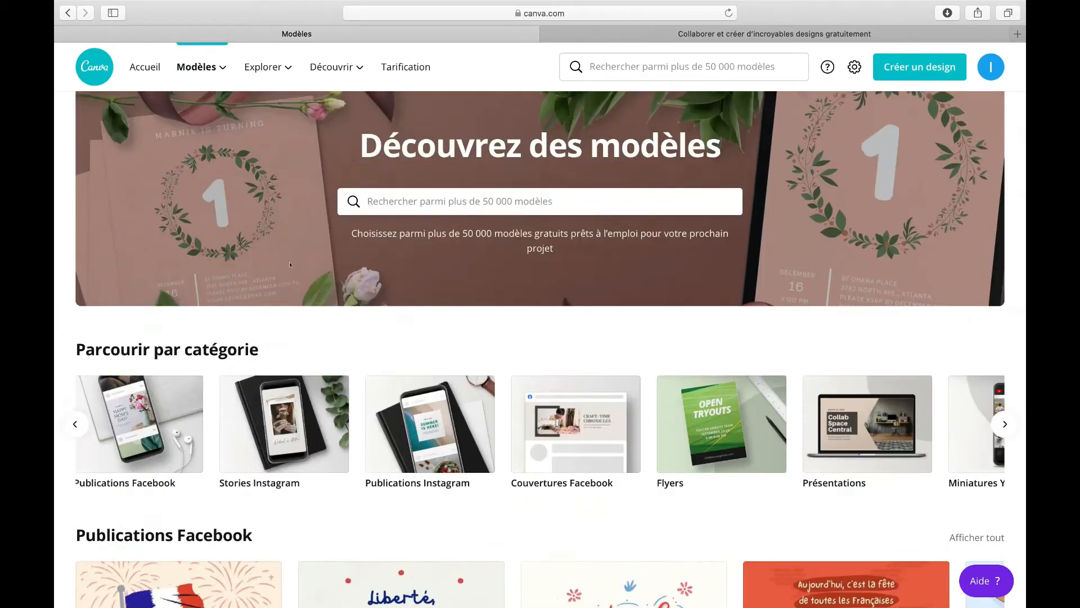
scroll(253, 192, "down", 6)
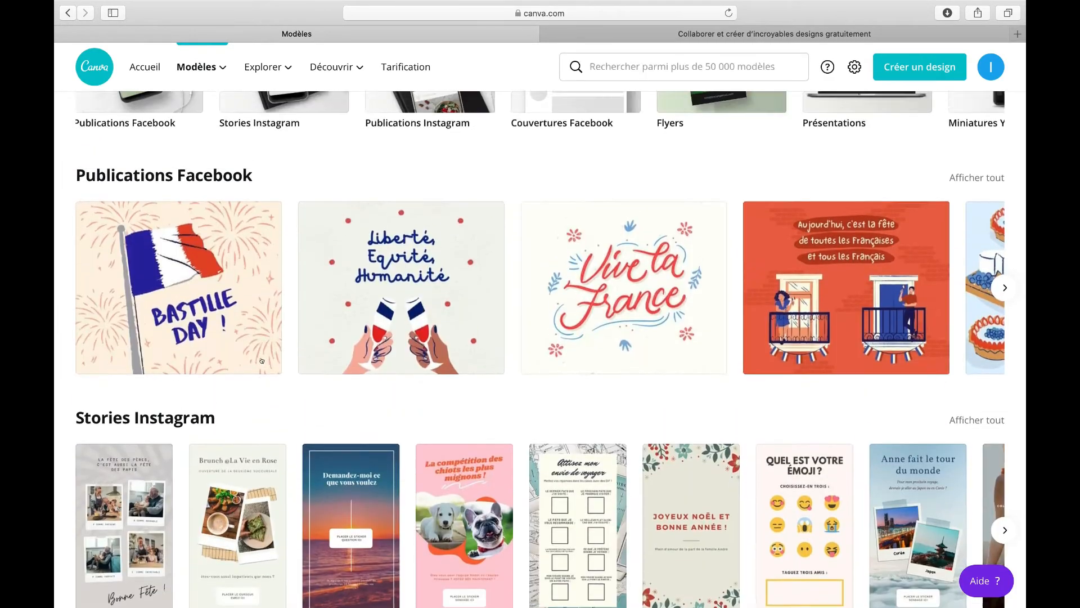
scroll(262, 361, "up", 4)
scroll(261, 360, "down", 3)
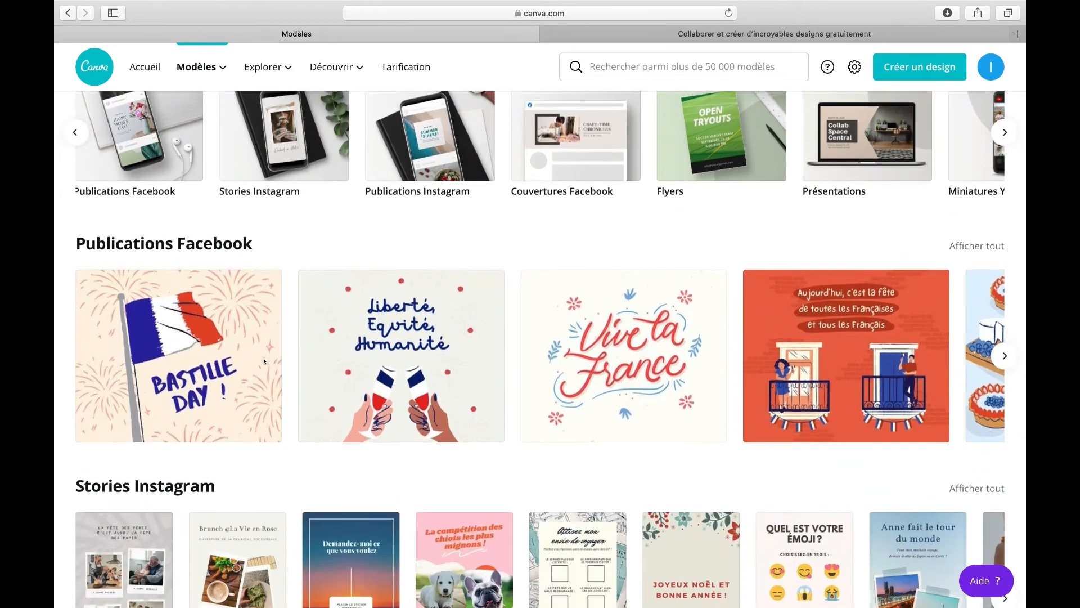
scroll(264, 361, "up", 3)
left_click(89, 68)
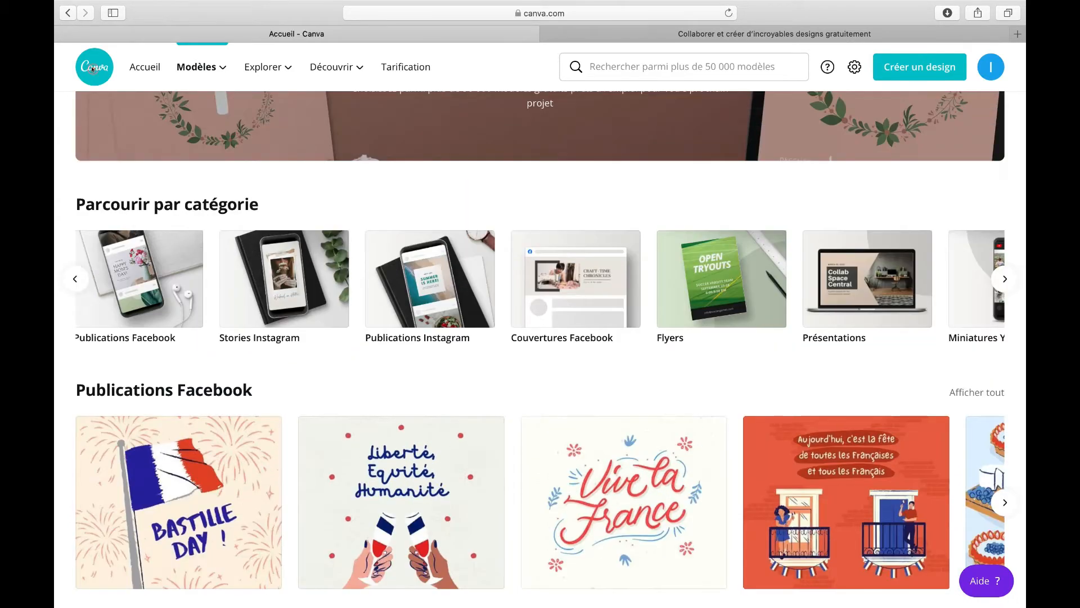
mouse_move(272, 65)
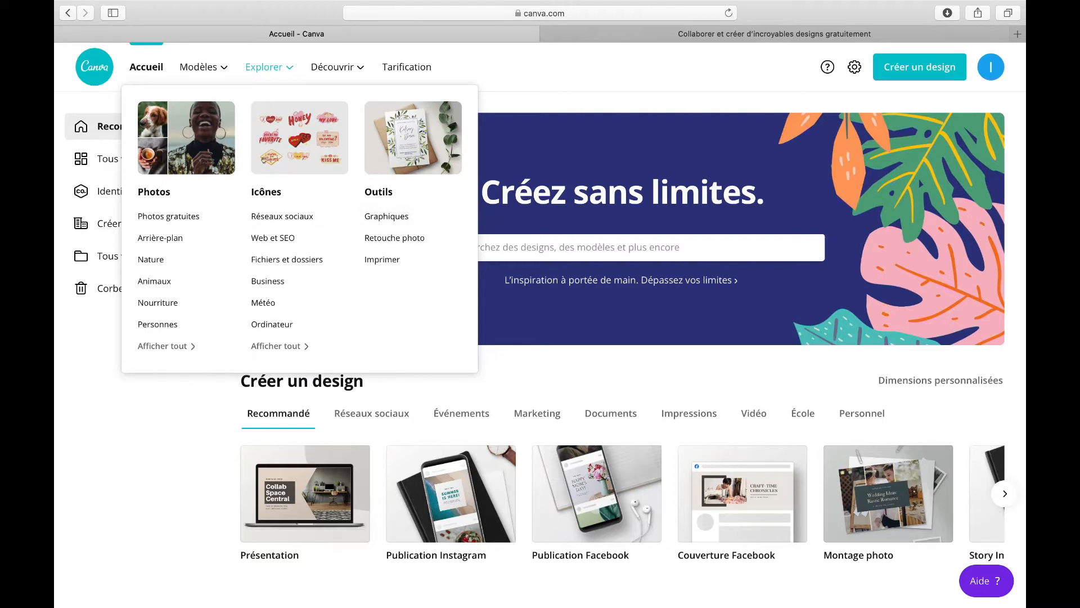
mouse_move(337, 69)
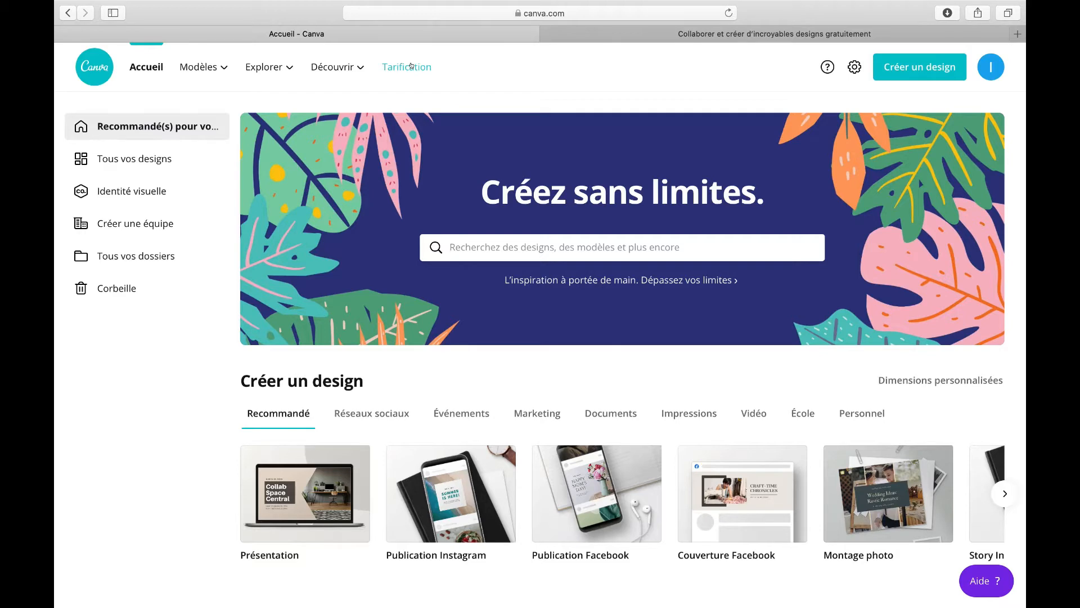
Step: Open Tous vos designs and look through the saved designs
mouse_move(189, 84)
left_click(133, 157)
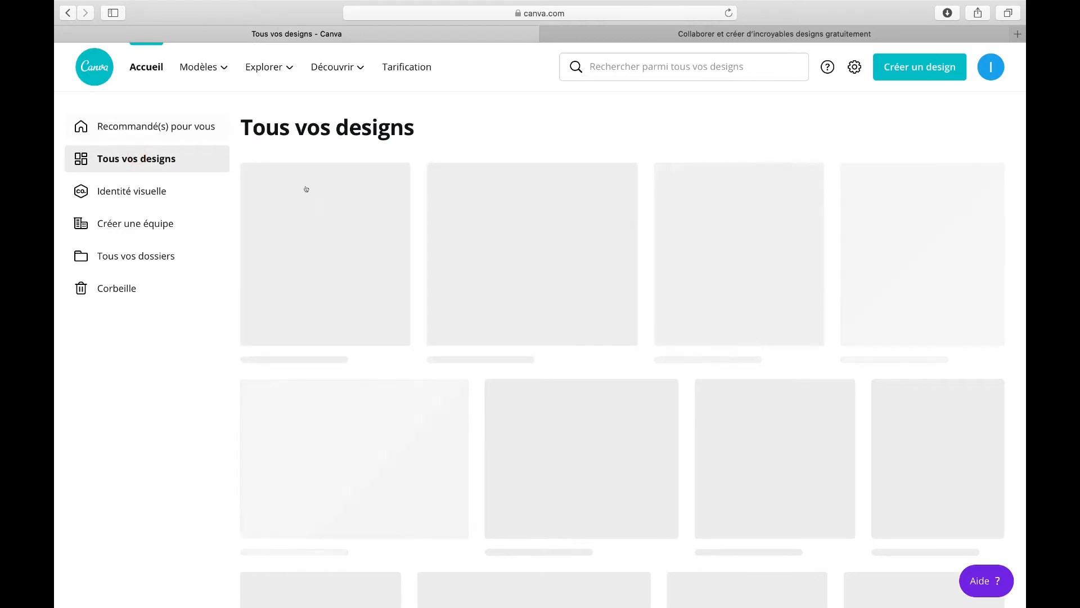
scroll(506, 273, "down", 10)
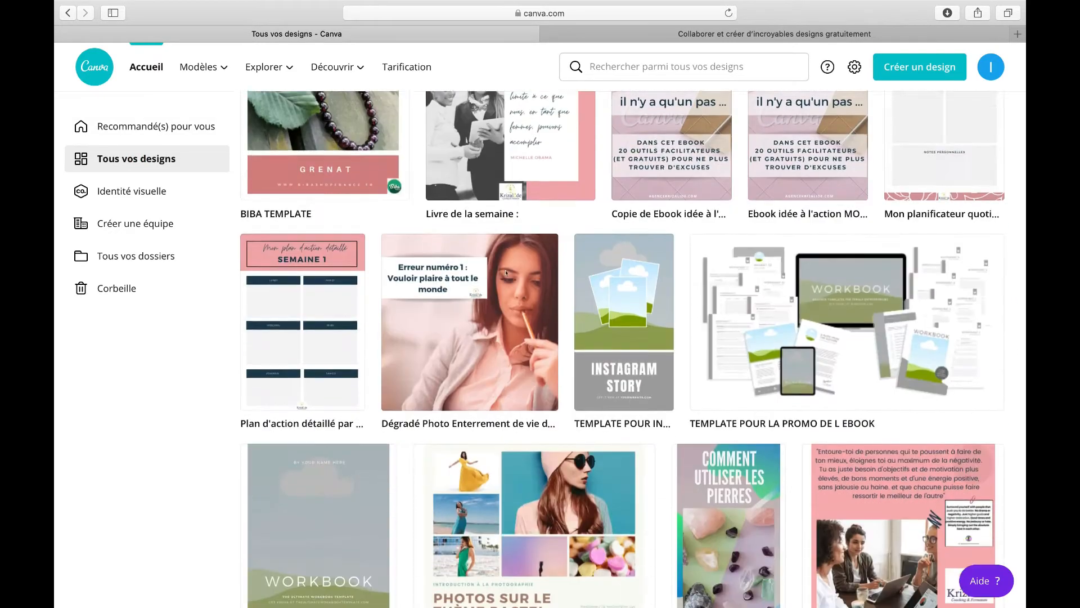
scroll(505, 273, "up", 10)
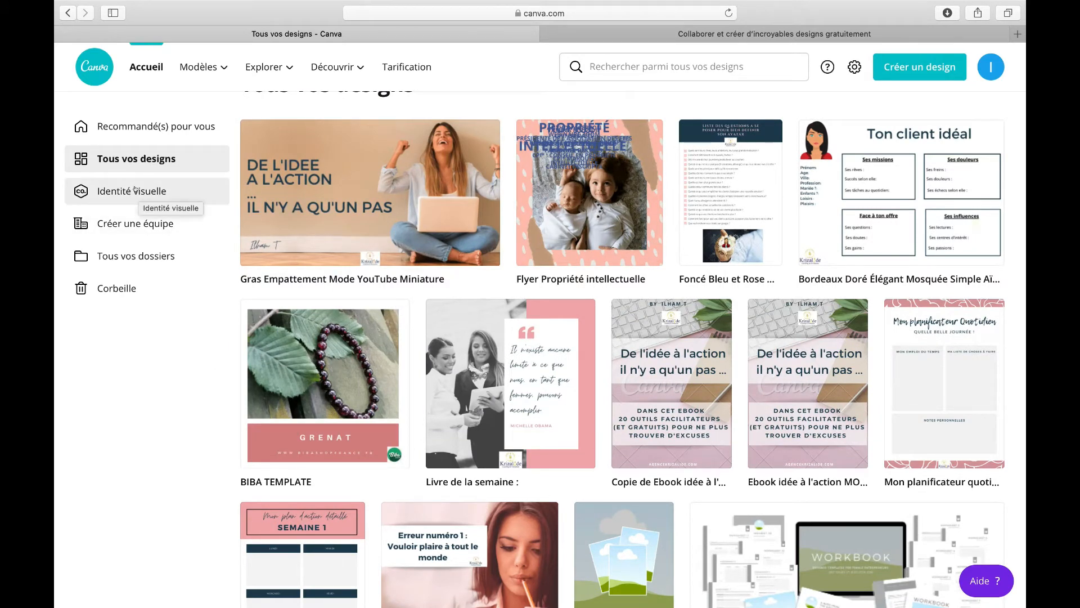
Step: Open Identité visuelle and examine the brand logos, the brand colour palette and the brand fonts
left_click(135, 190)
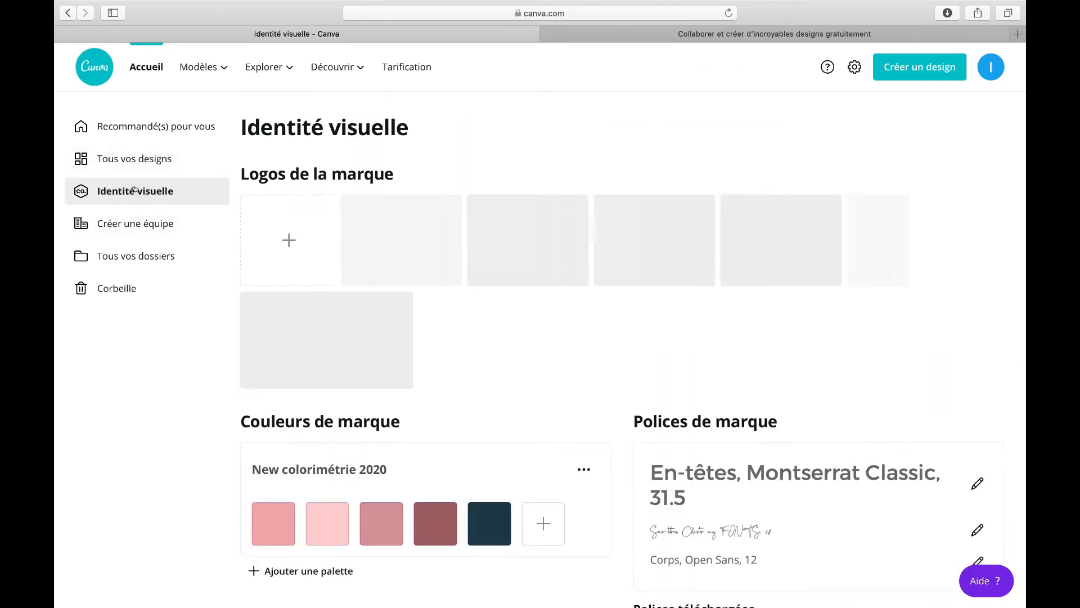
mouse_move(465, 247)
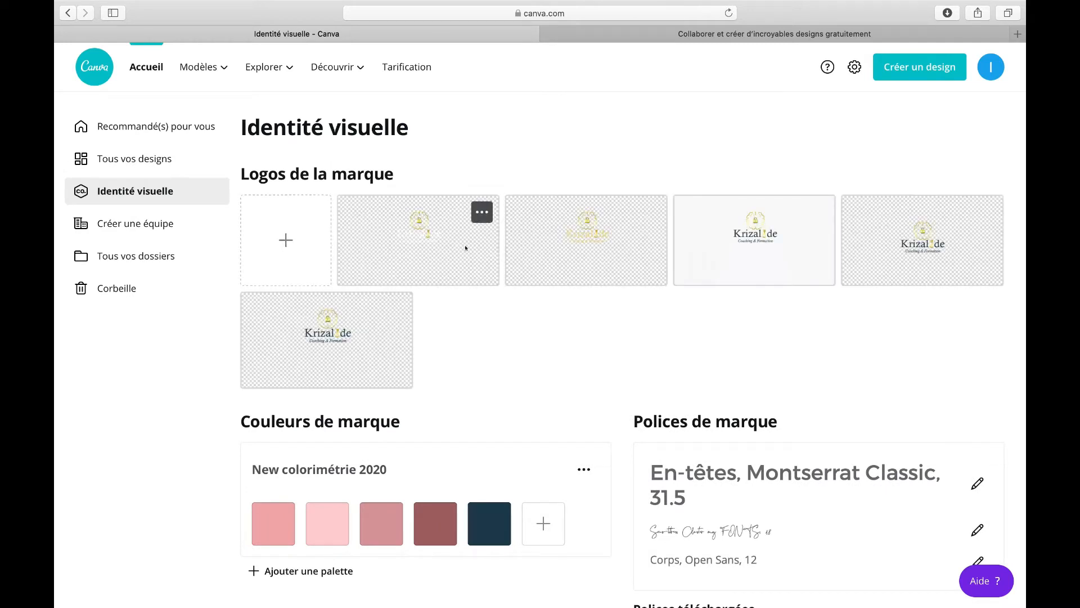
mouse_move(696, 246)
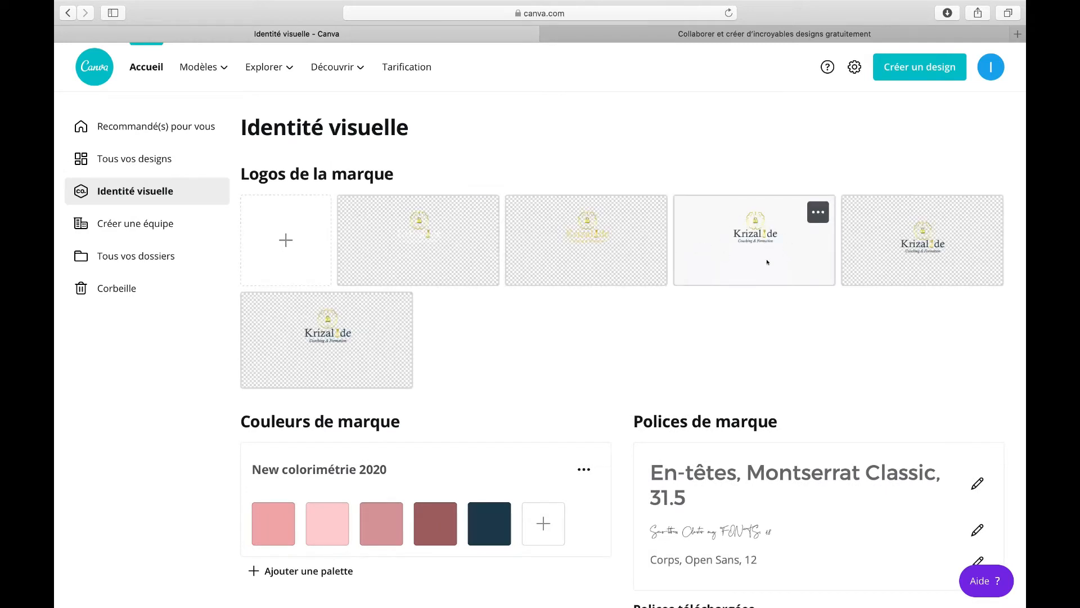
scroll(464, 324, "down", 4)
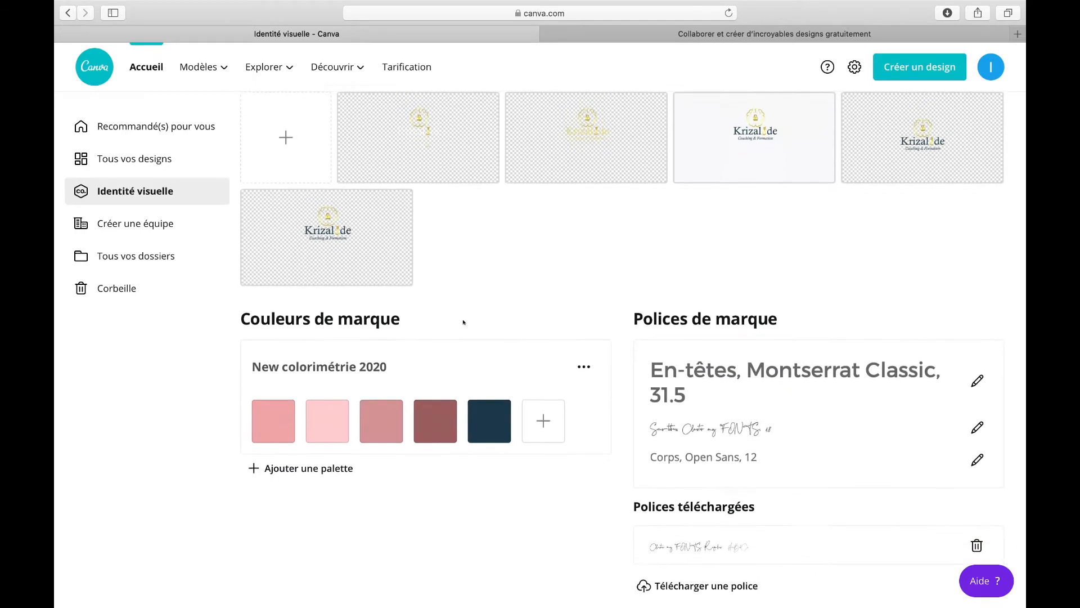
scroll(455, 236, "up", 3)
mouse_move(658, 245)
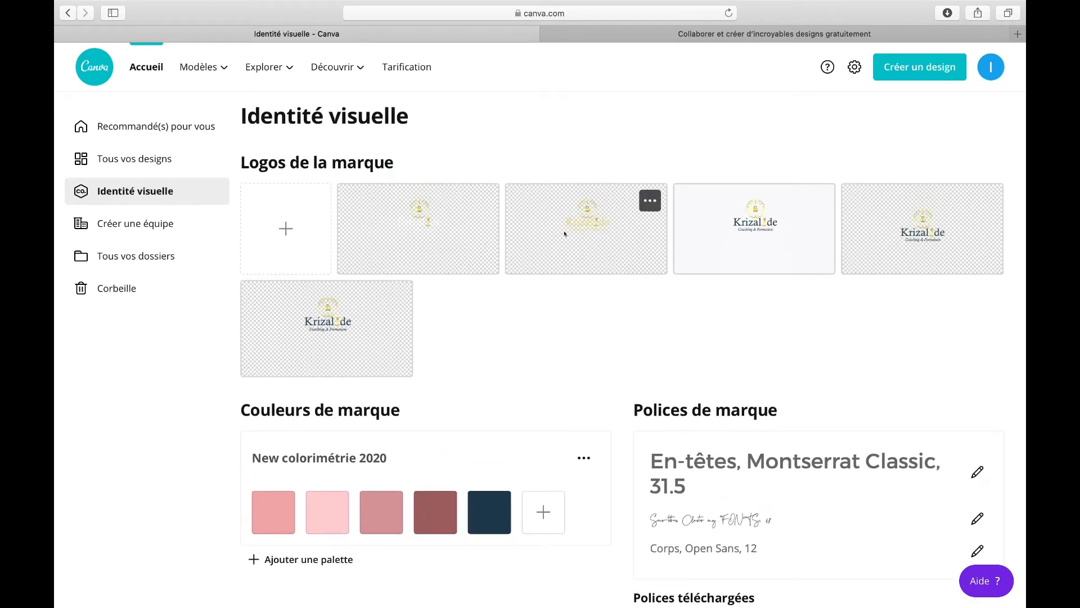
scroll(548, 253, "down", 3)
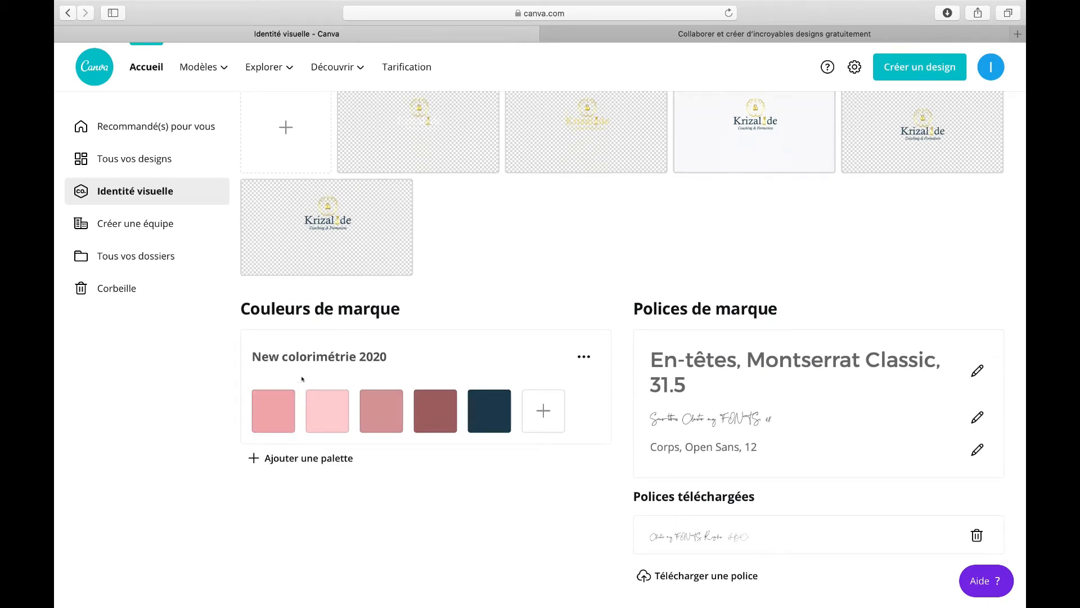
mouse_move(284, 394)
left_click(366, 415)
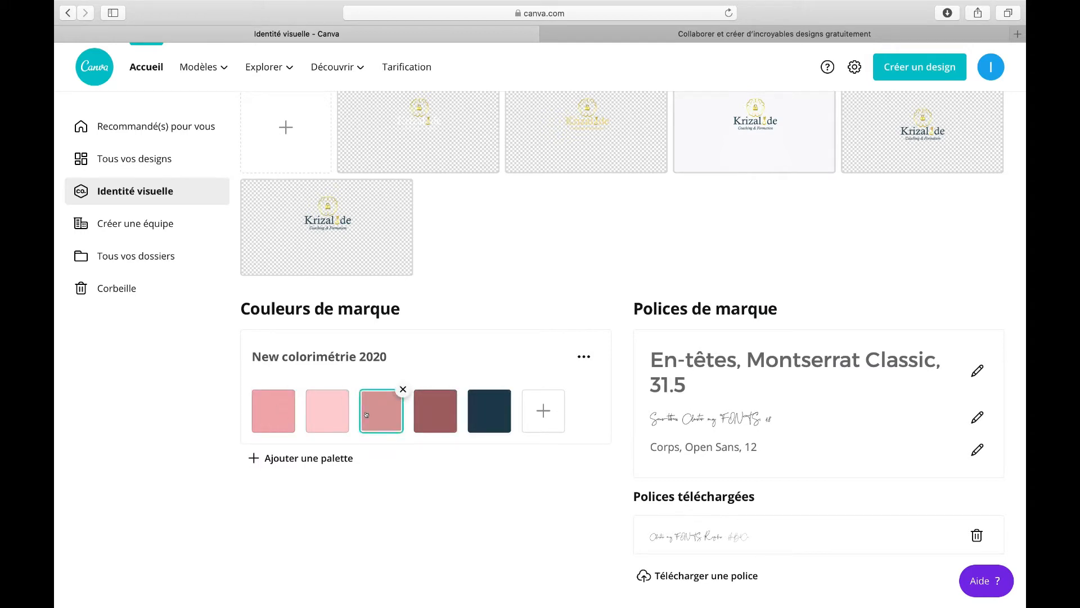
left_click(284, 404)
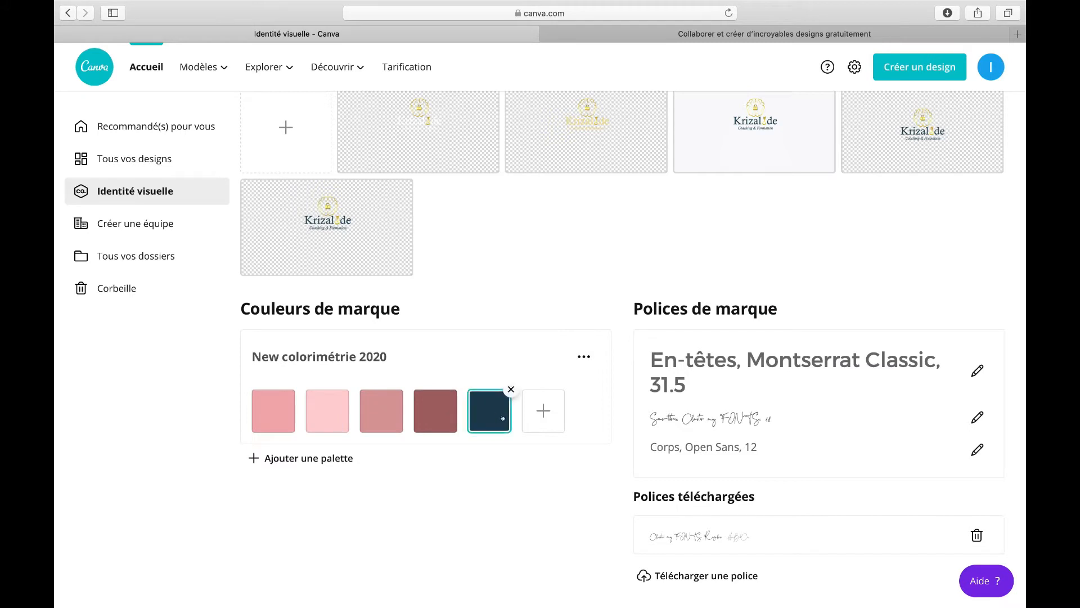
Step: Open a new browser tab and go to html-color-codes.info
left_click(1017, 35)
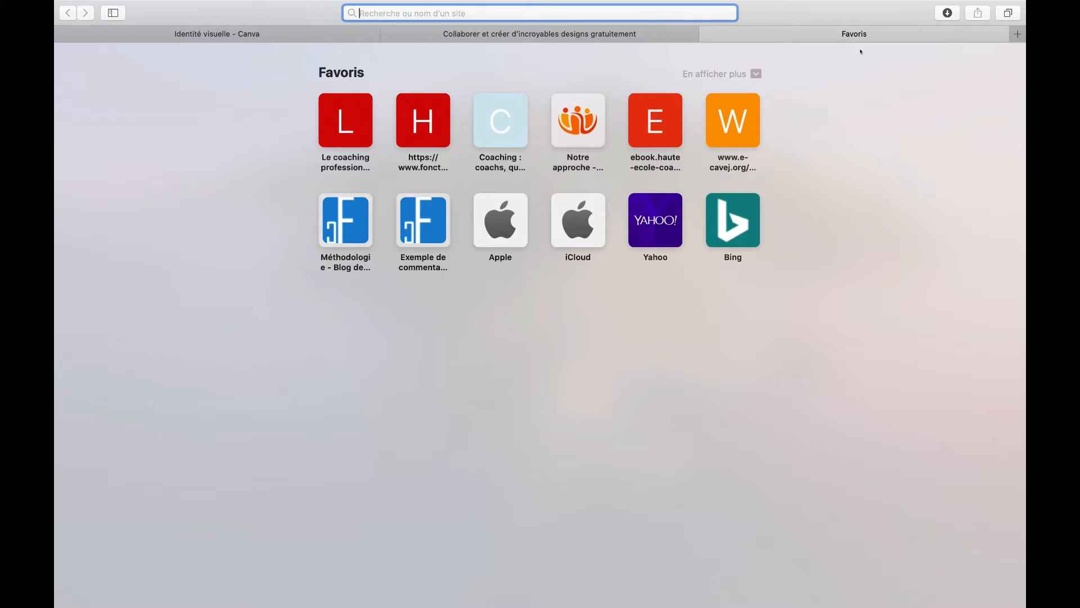
type("HT")
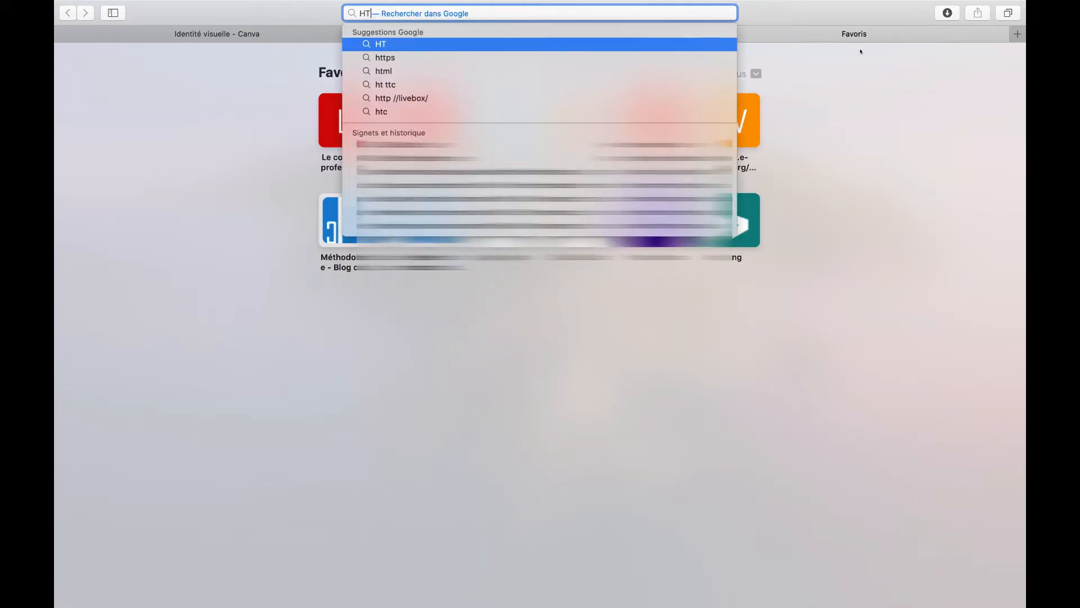
type("ML")
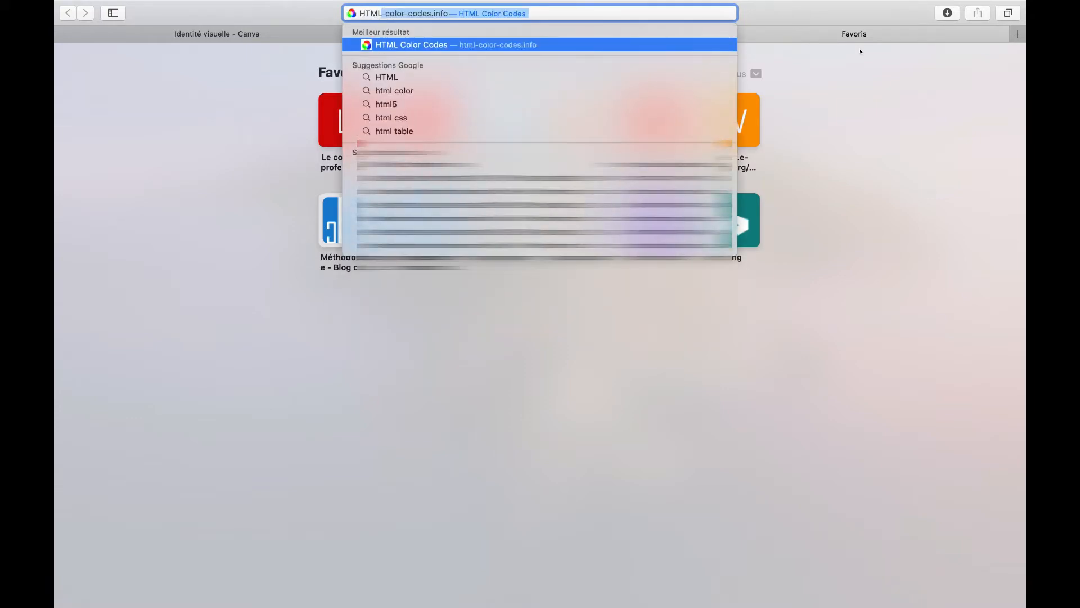
key("Return")
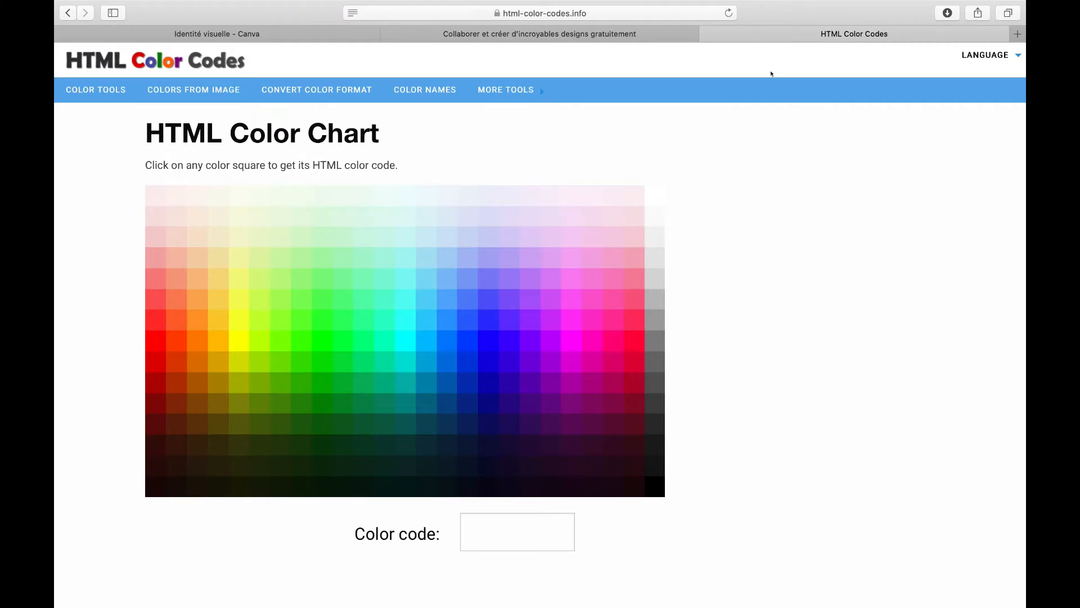
Step: Open the Colors From Image tool and upload the image Gras Empattement Mode YouTube Miniature-2.jpg
left_click(505, 90)
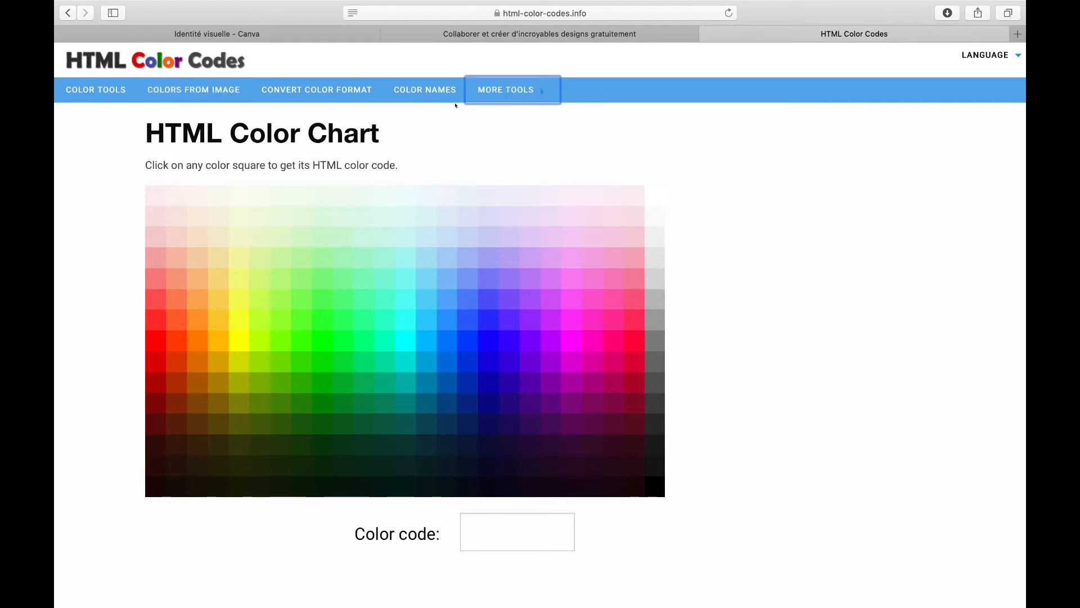
left_click(189, 91)
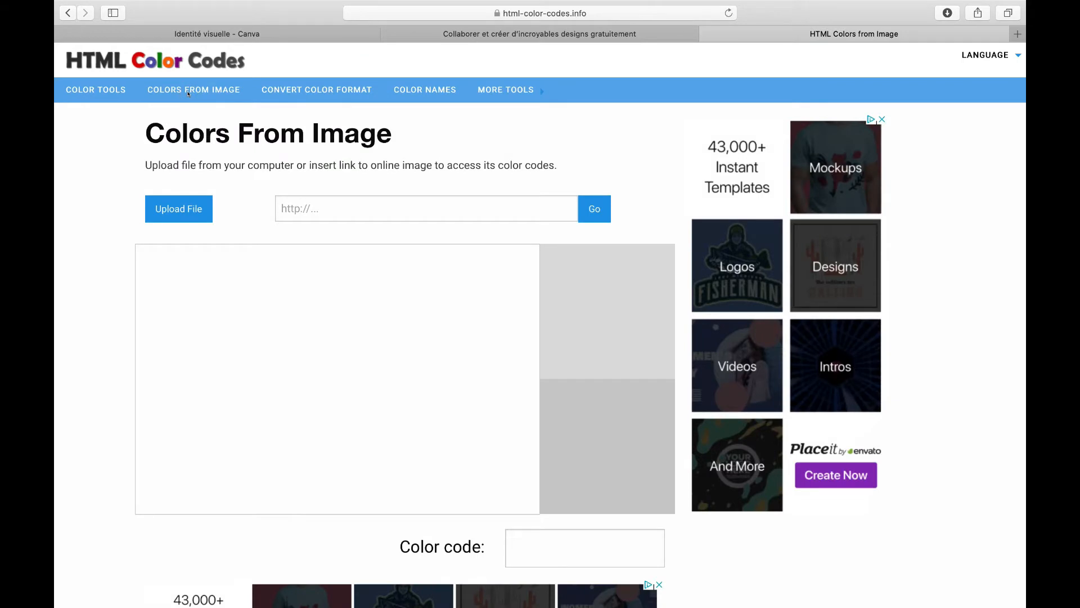
left_click(185, 207)
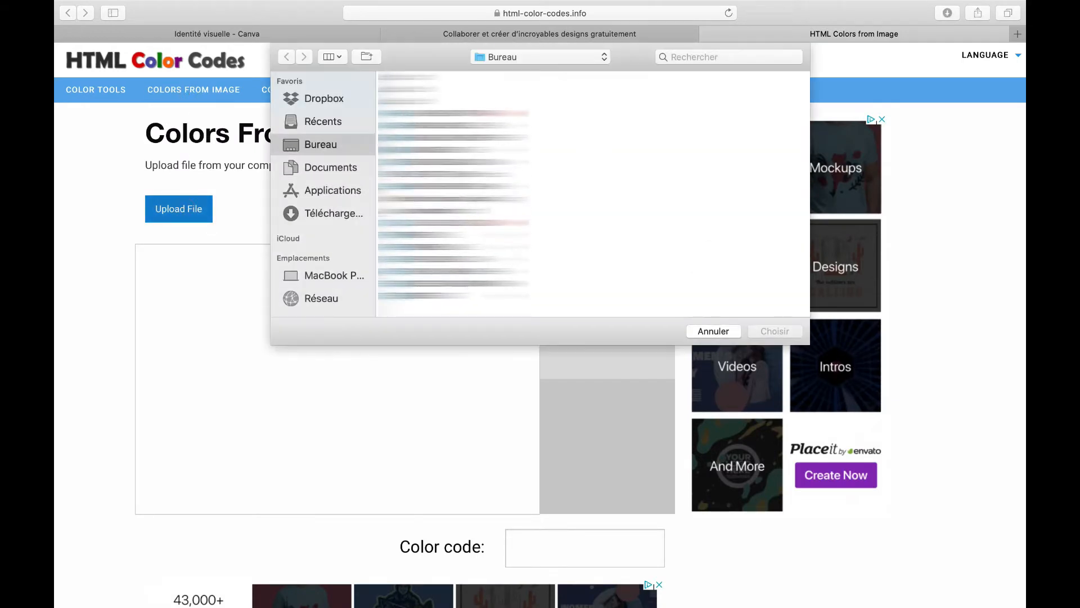
left_click(453, 199)
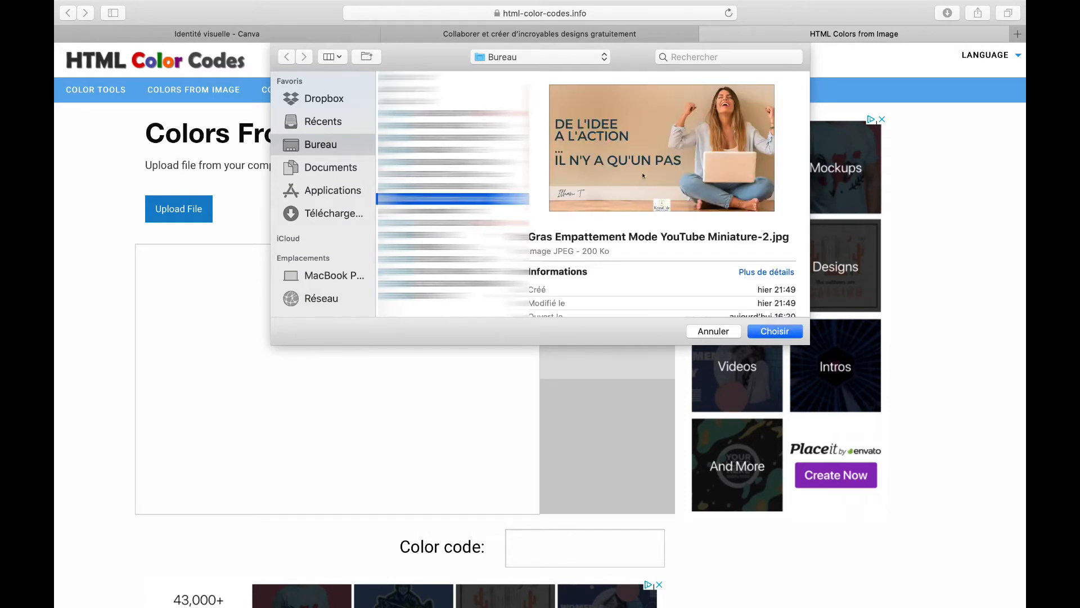
left_click(775, 331)
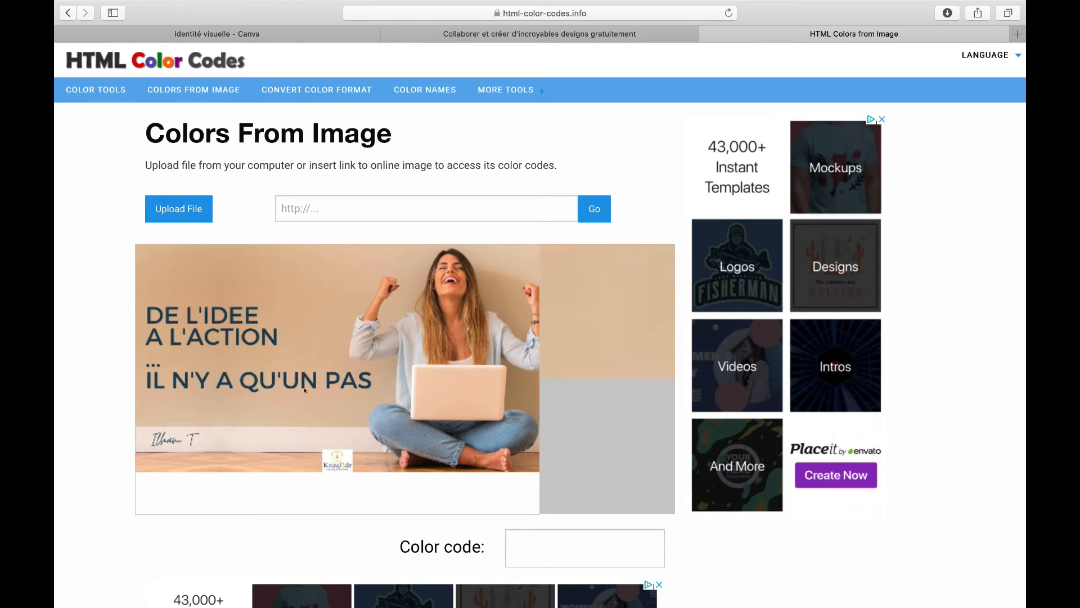
Step: Pick the beige background colour in the uploaded image and select its colour code
left_click(309, 297)
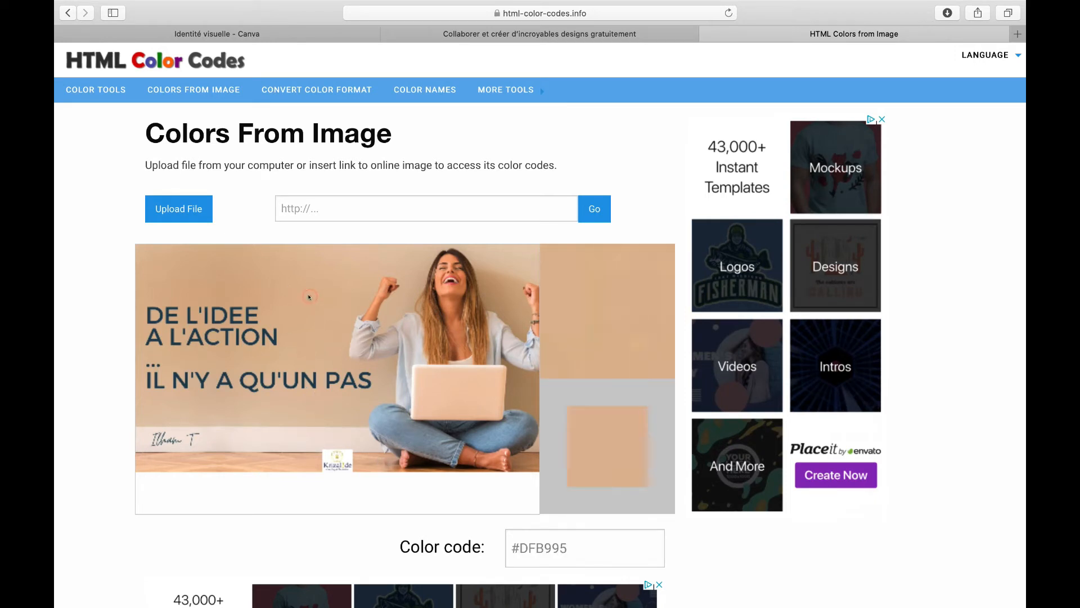
scroll(309, 297, "down", 2)
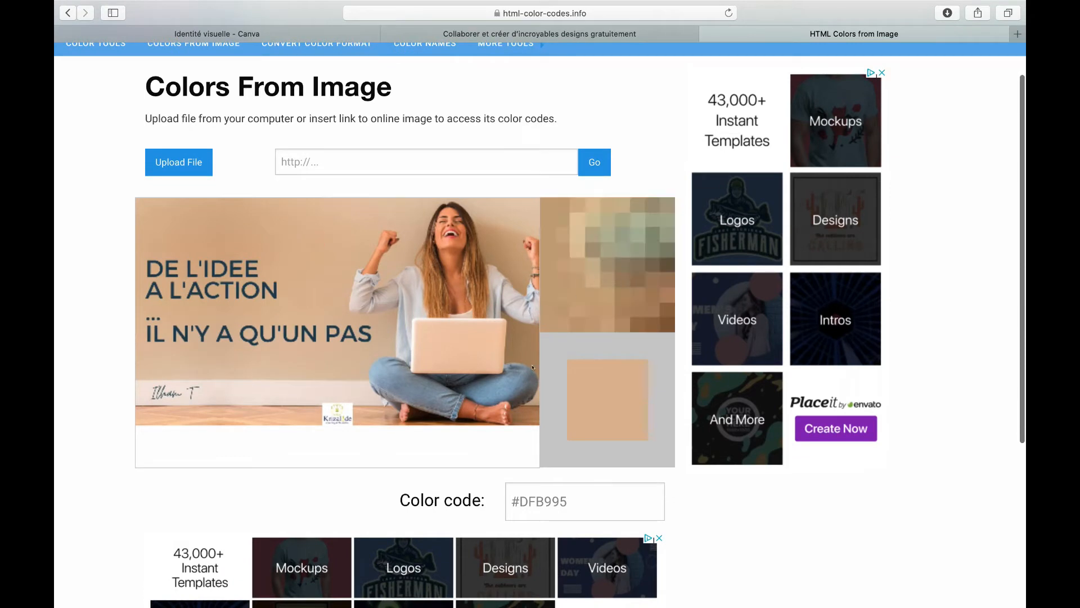
left_click_drag(570, 509, 502, 499)
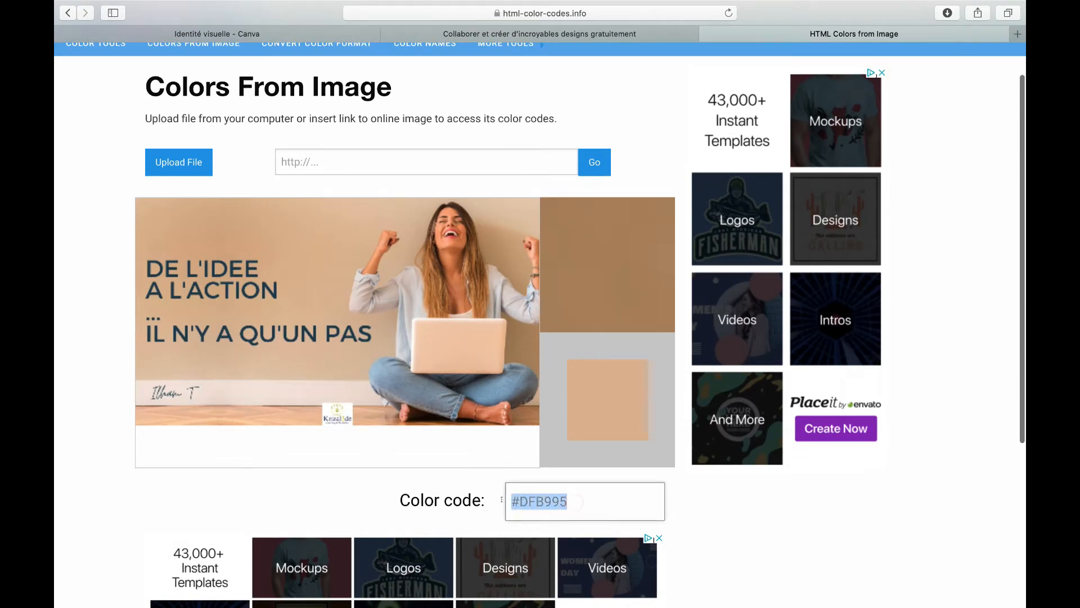
Step: Copy the colour code #DFB995 and add it as a new colour in the New colorimétrie 2020 brand palette
right_click(539, 499)
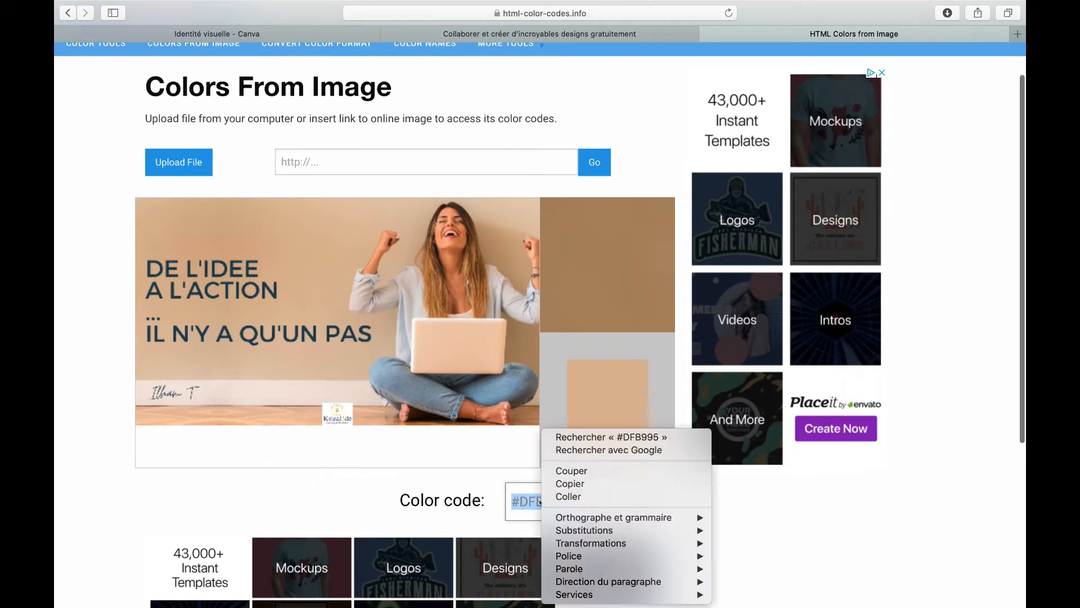
left_click(561, 482)
left_click(217, 45)
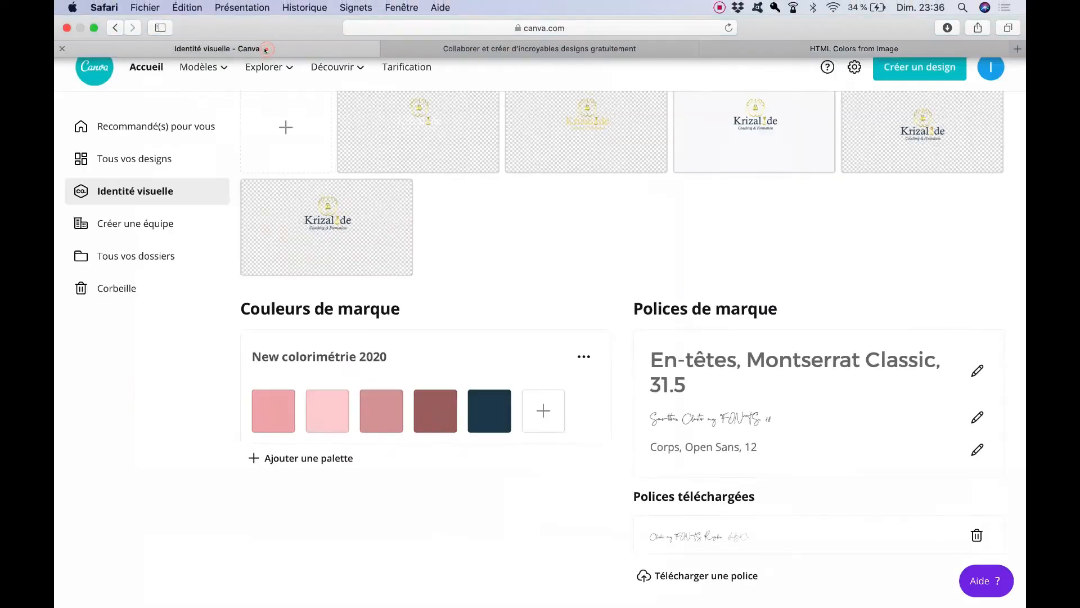
left_click(544, 410)
left_click(613, 358)
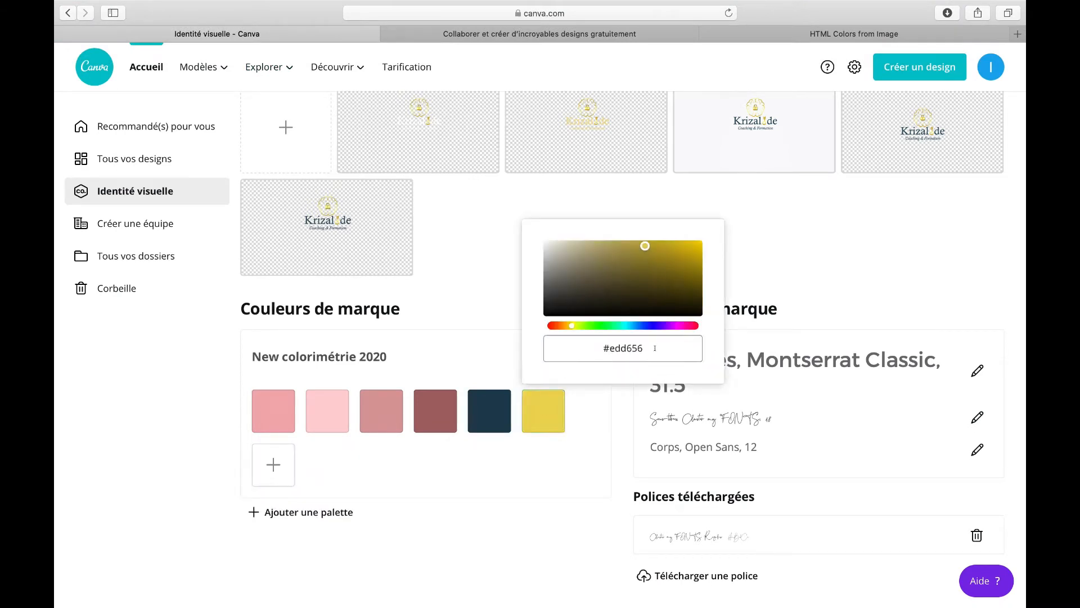
left_click(673, 343)
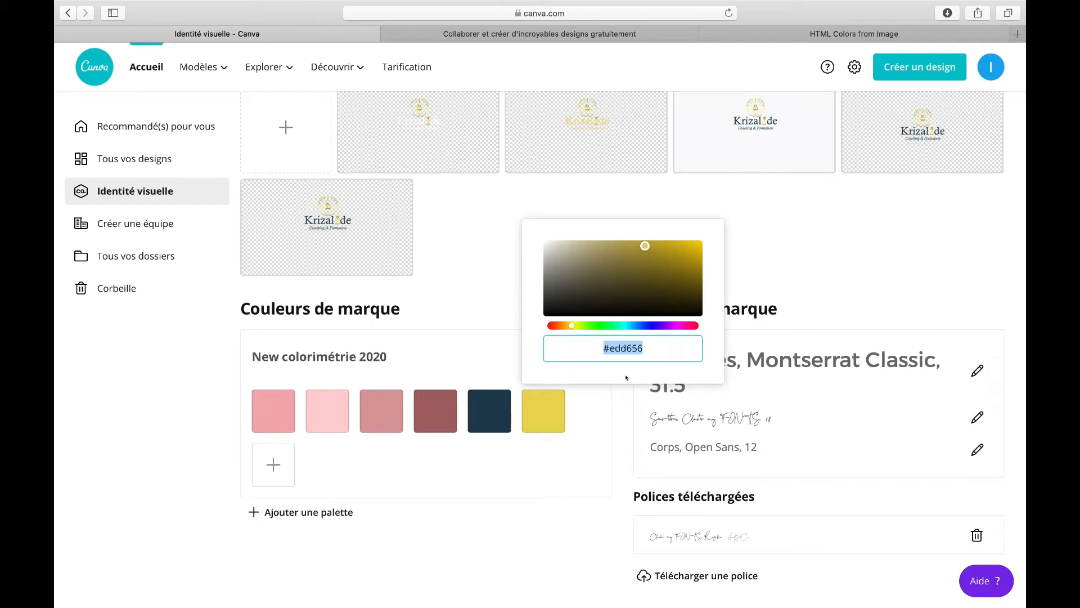
right_click(628, 348)
left_click(664, 416)
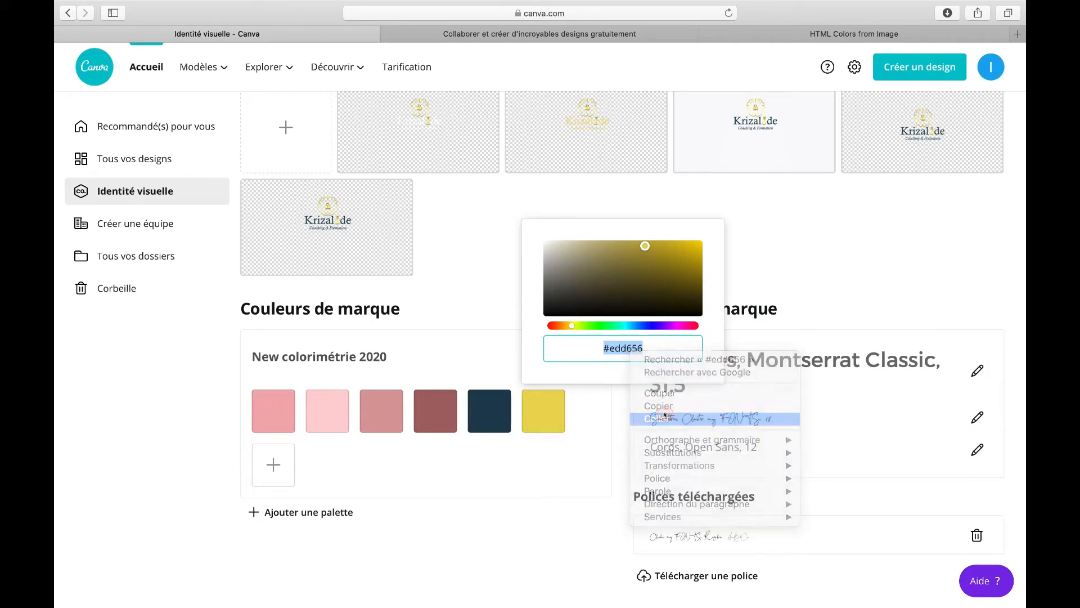
left_click(543, 412)
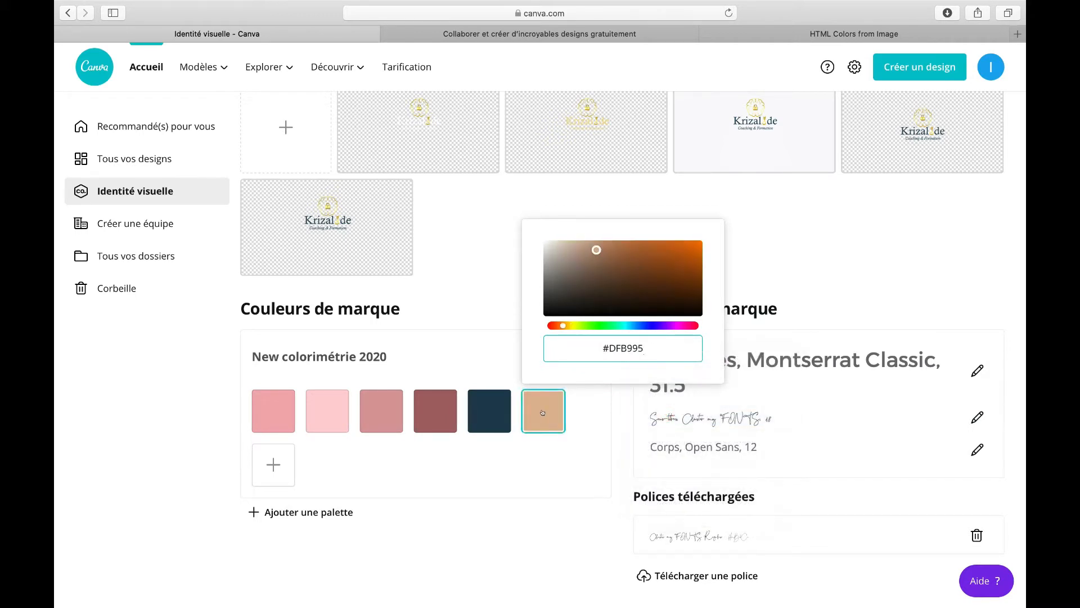
Step: Sample other colours from the uploaded image to compare their colour codes
left_click(792, 32)
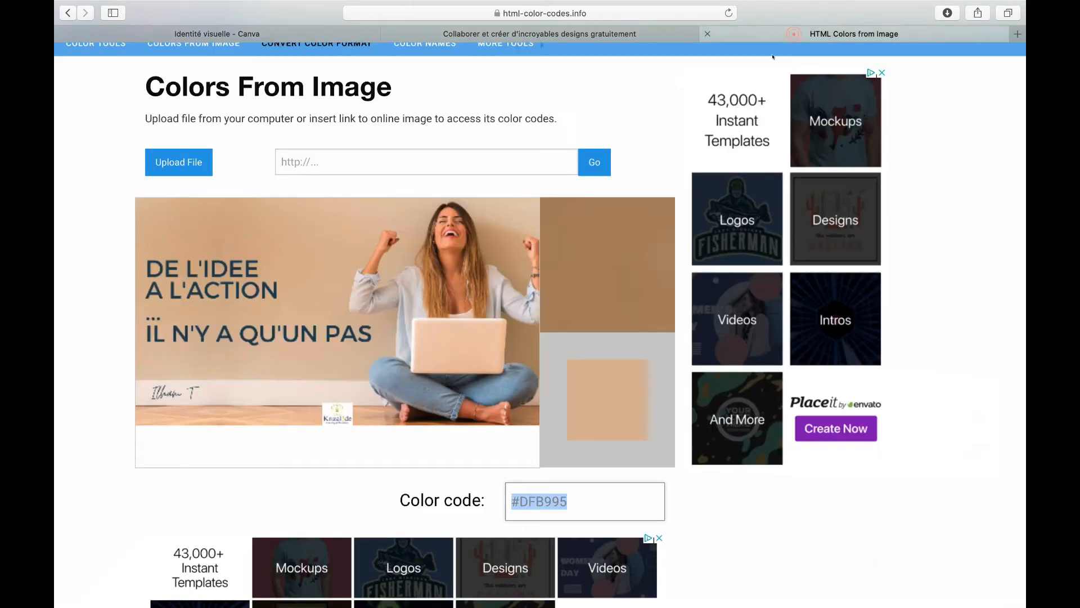
left_click(324, 34)
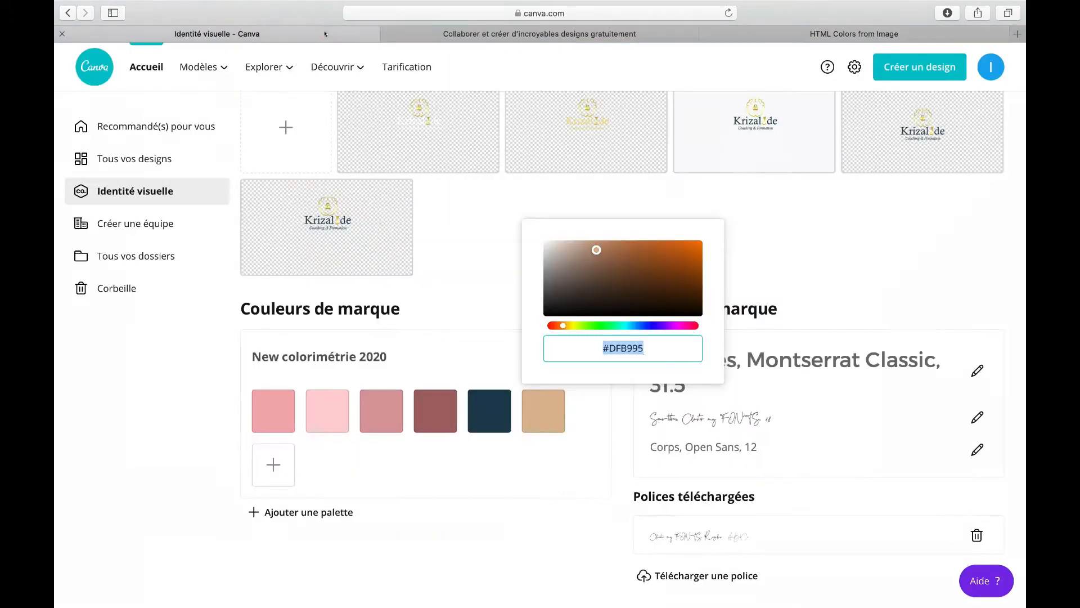
left_click(812, 32)
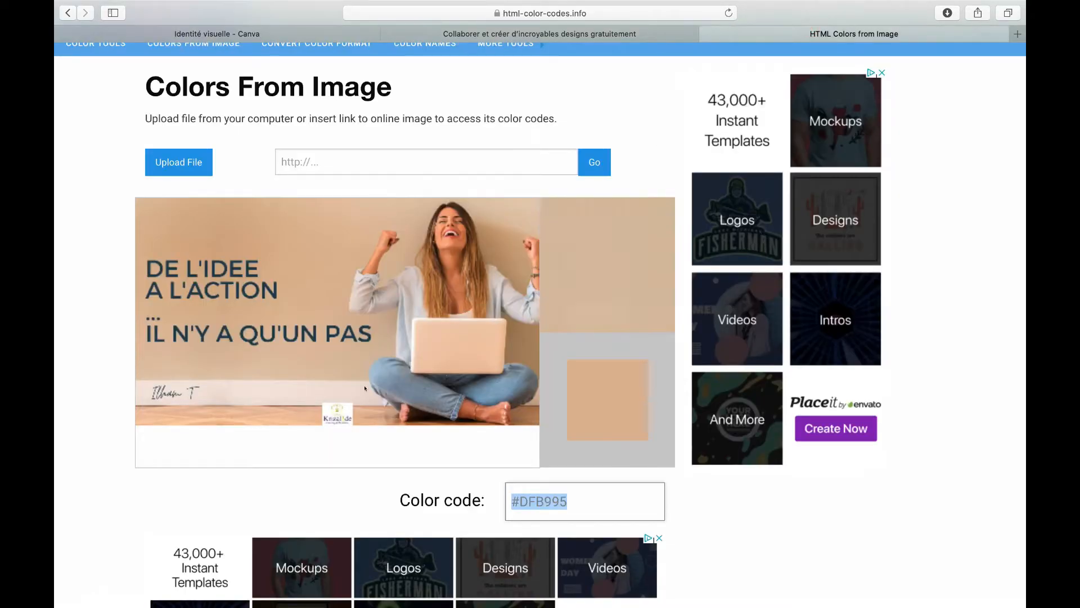
left_click(195, 400)
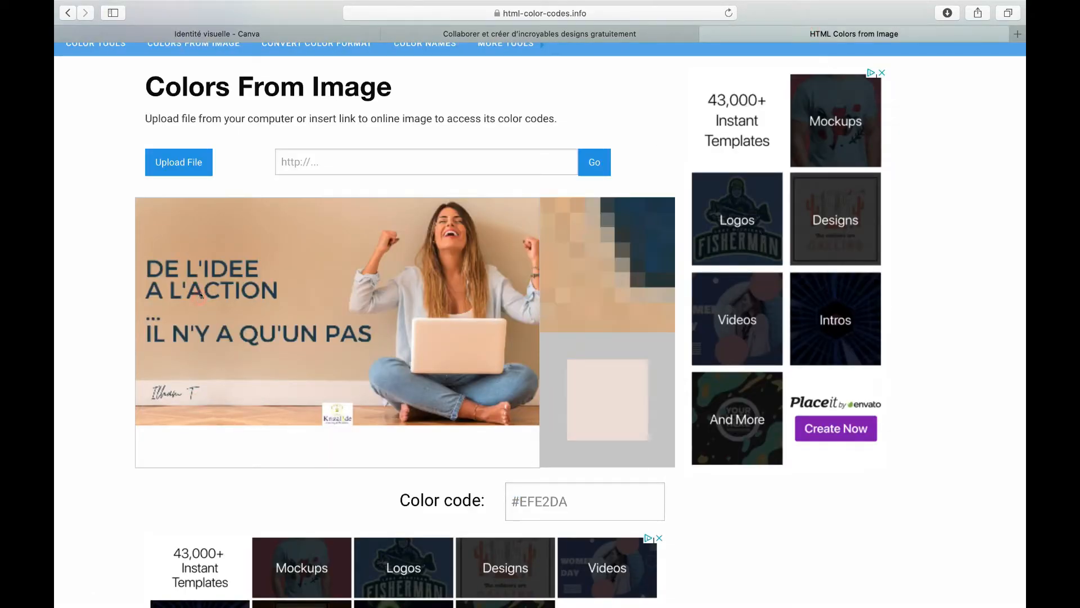
left_click(215, 269)
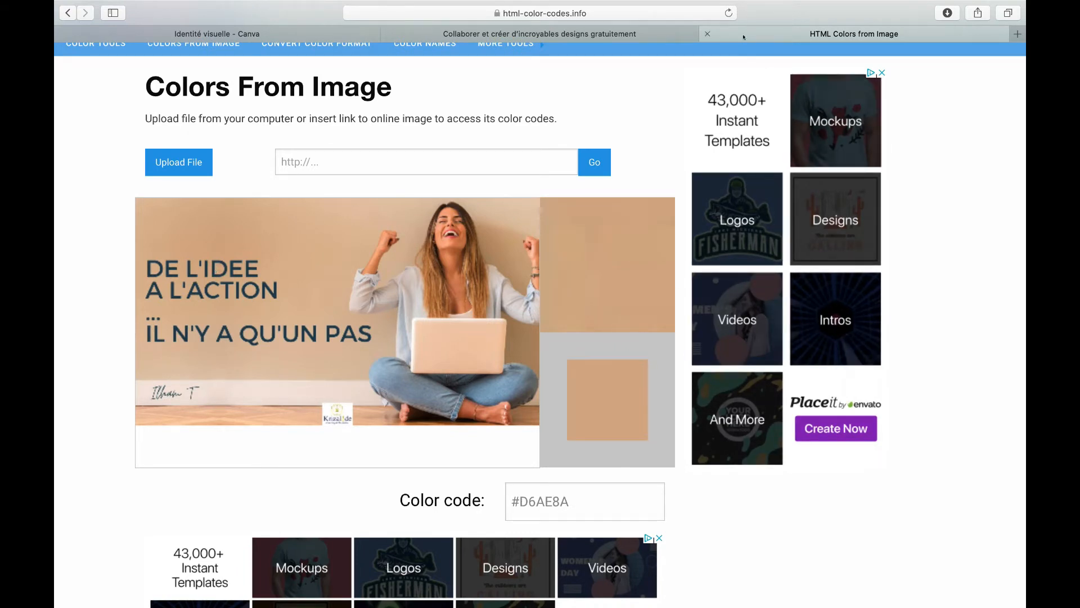
Step: Close the colour tool tab and dismiss the colour picker in the brand kit
left_click(707, 34)
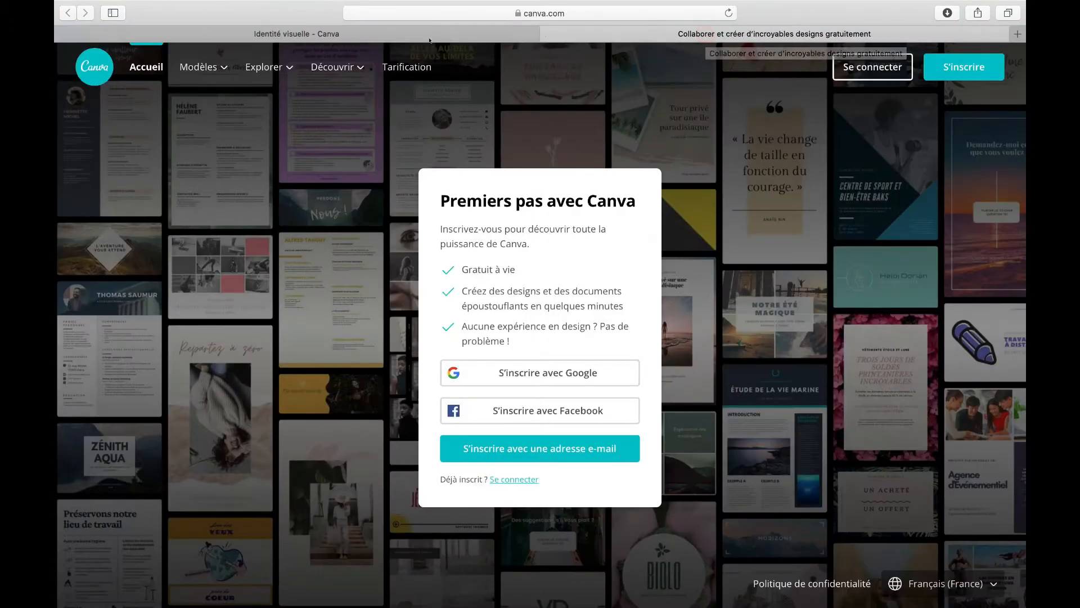
left_click(543, 34)
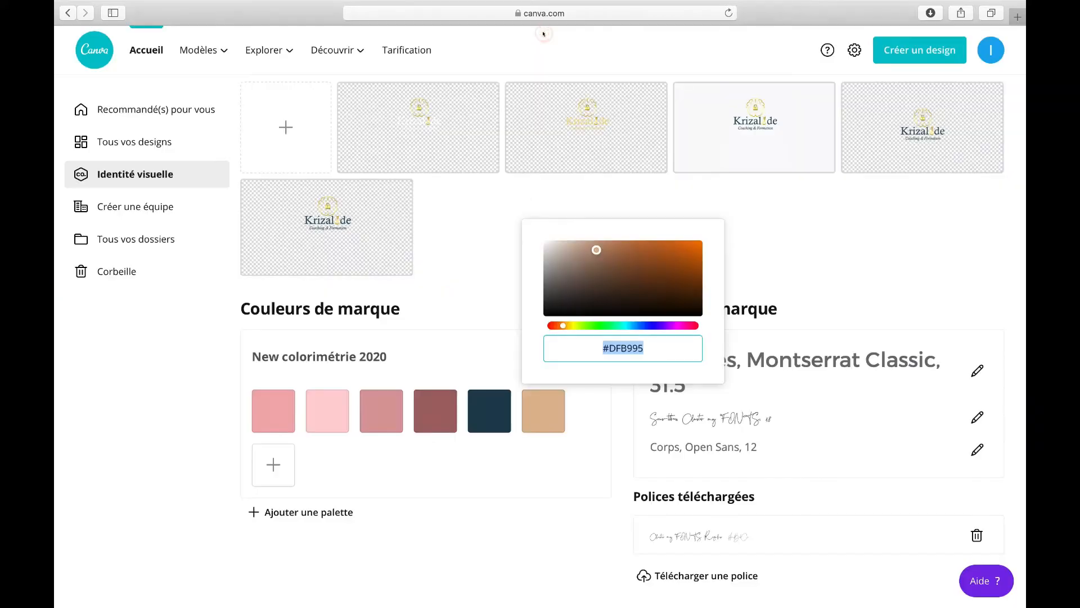
left_click(317, 381)
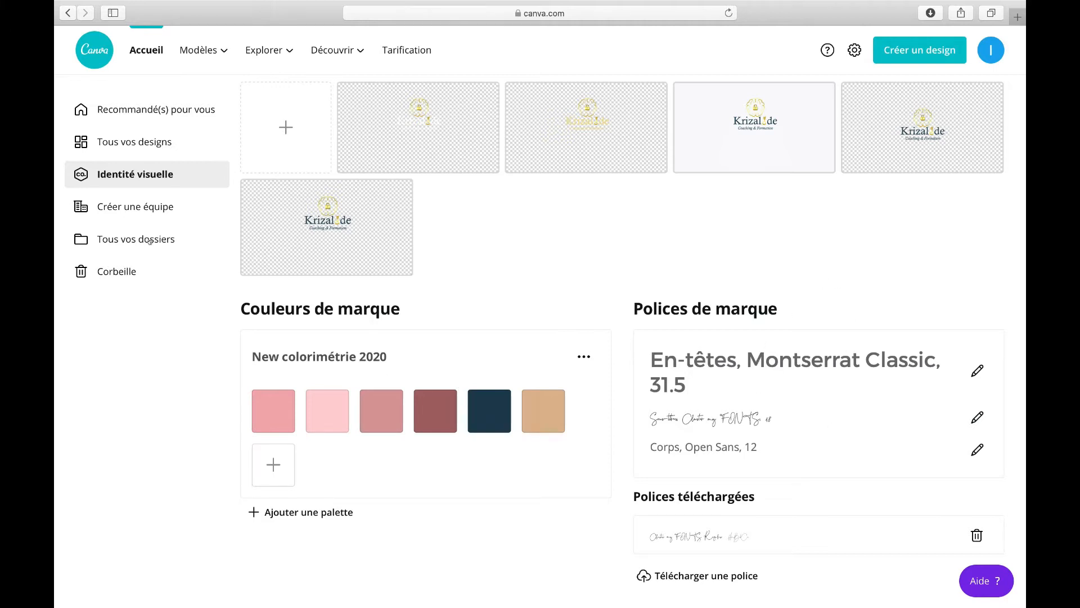
Step: Browse the team creation, folders and recommended sections of the Canva home
left_click(122, 207)
scroll(121, 226, "down", 3)
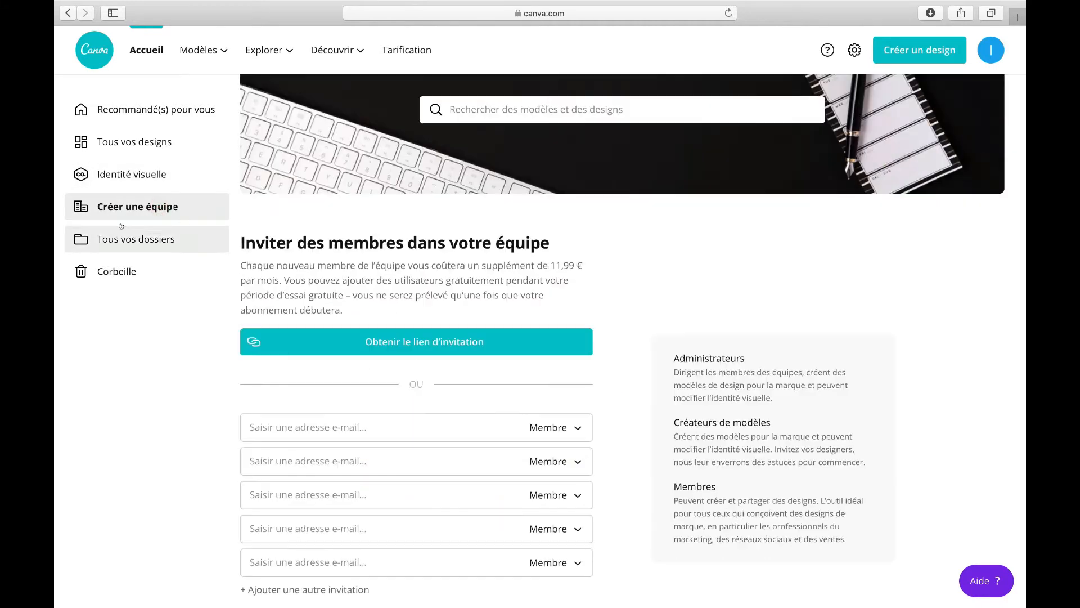
left_click(125, 234)
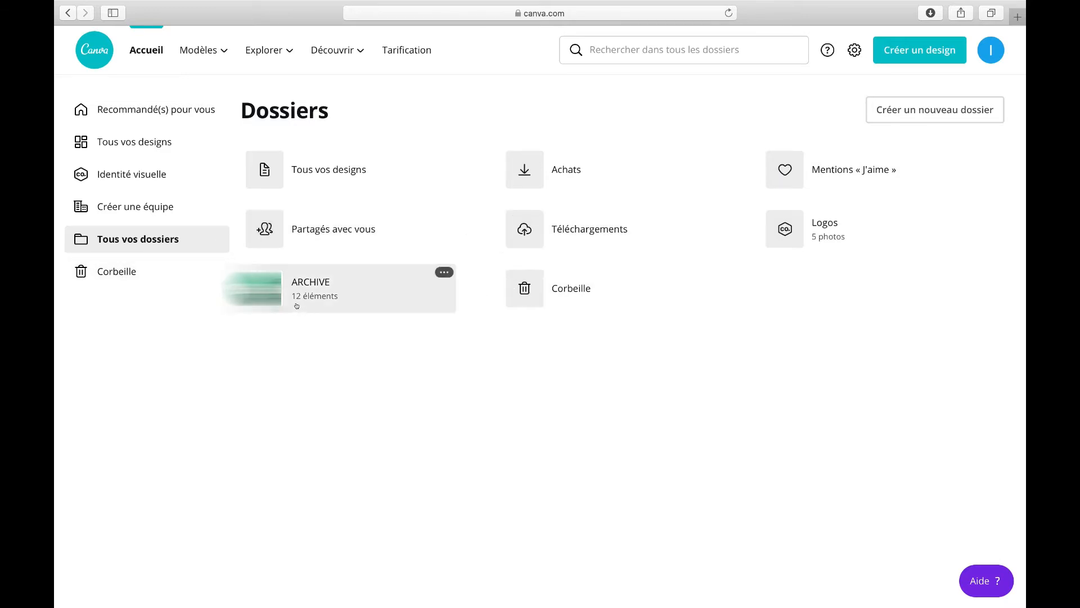
left_click(126, 273)
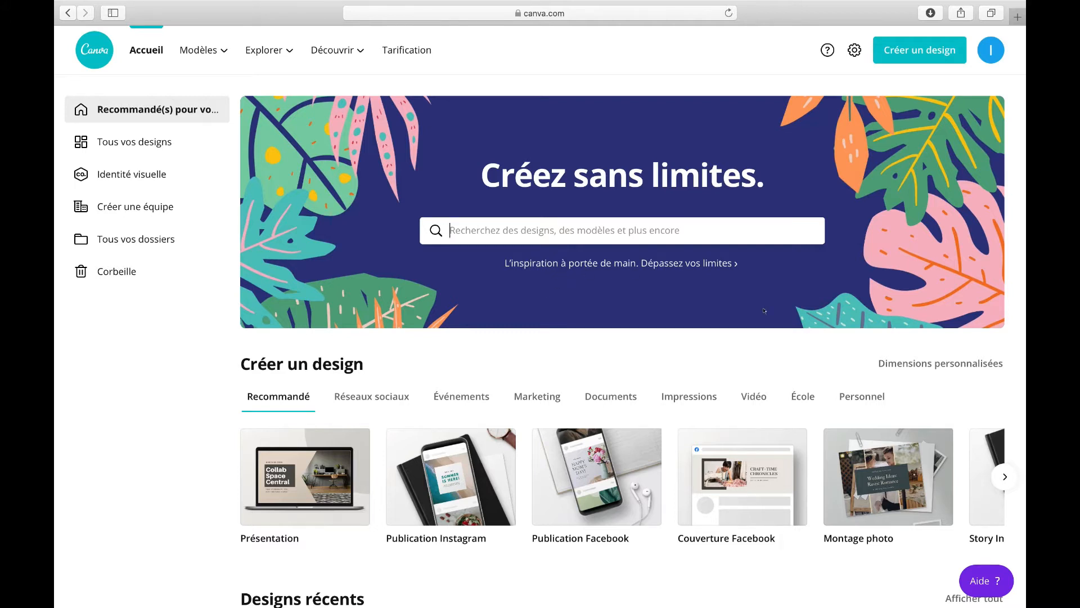
Step: Open the custom dimensions panel and review its unit options without creating a design
left_click(918, 363)
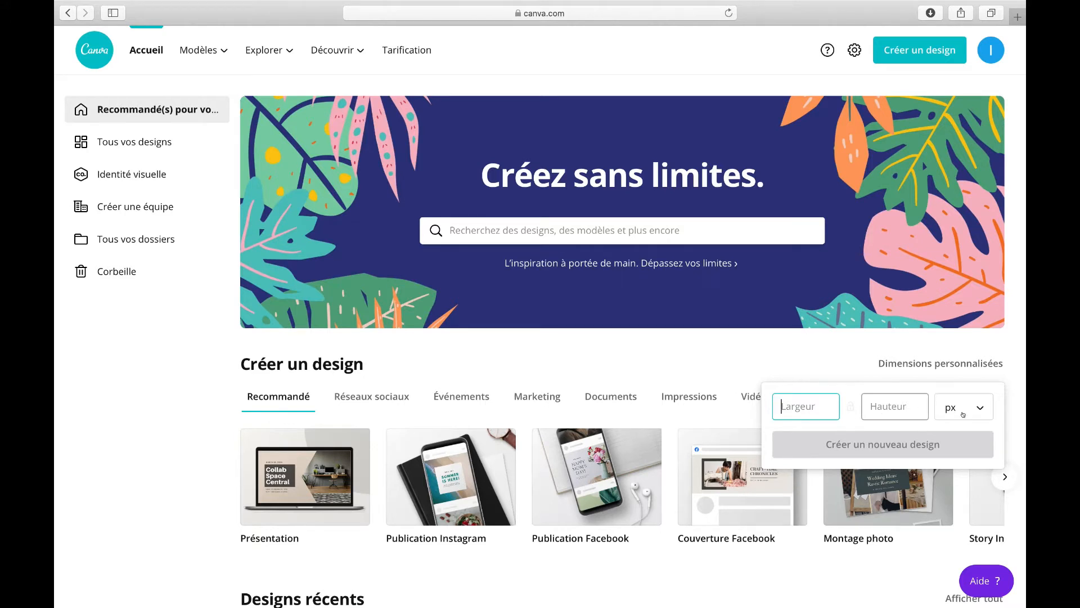
left_click(992, 409)
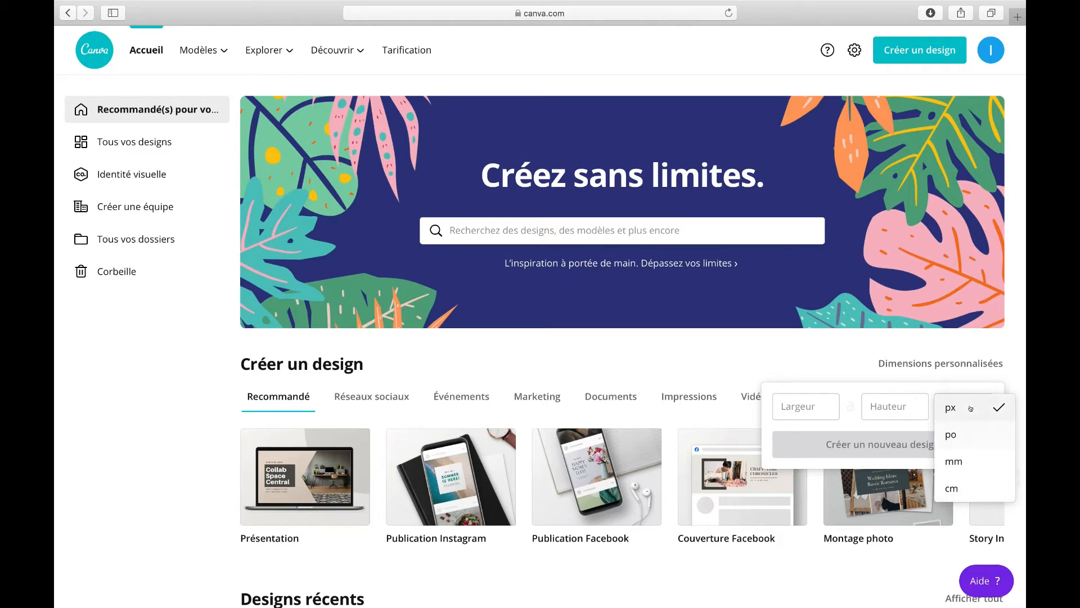
left_click(895, 360)
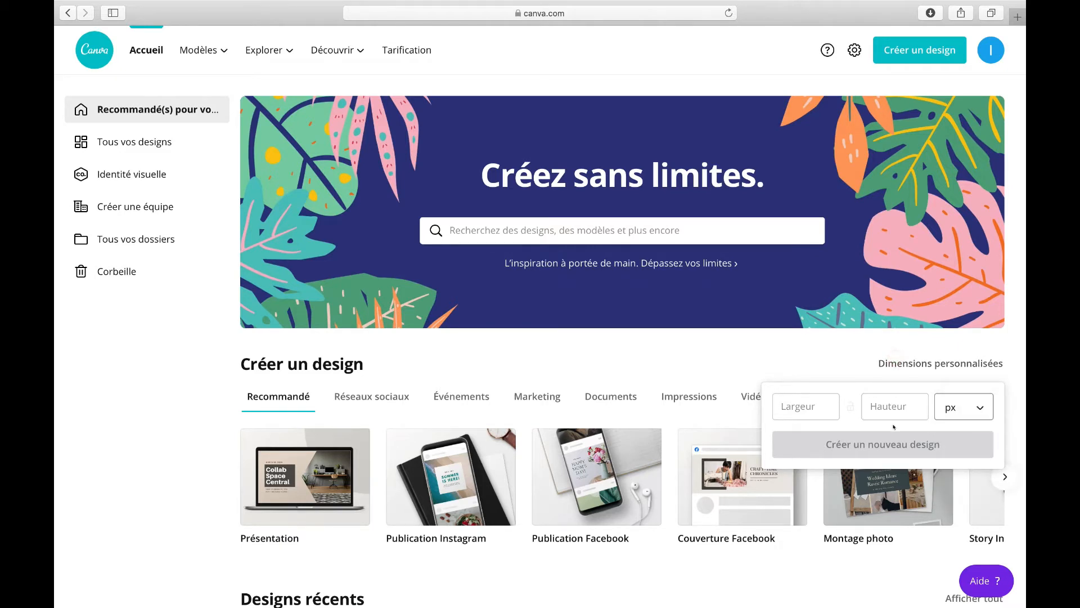
left_click(865, 337)
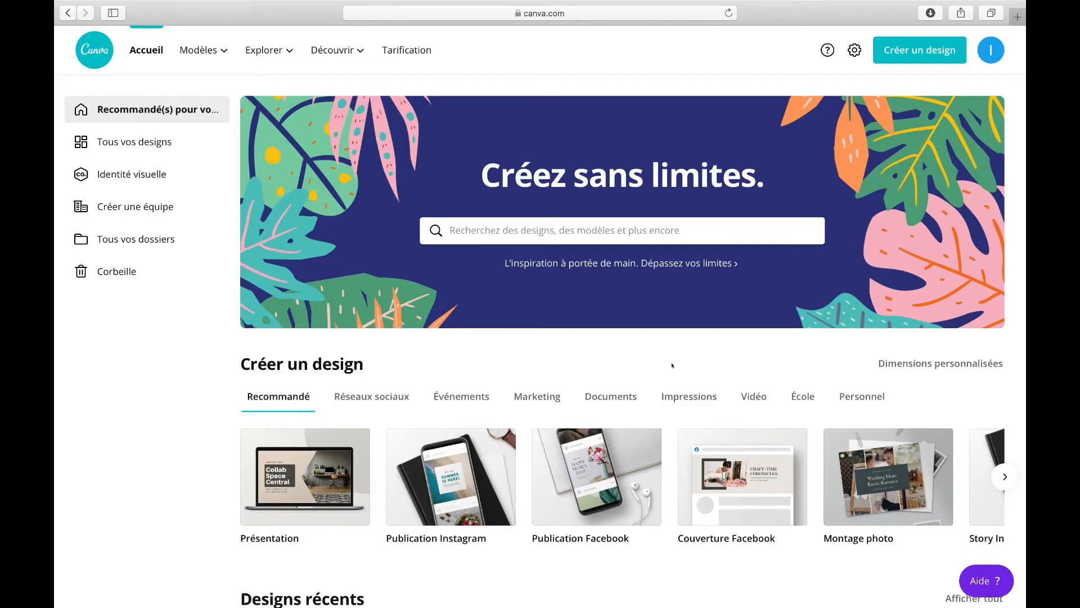
scroll(453, 318, "down", 2)
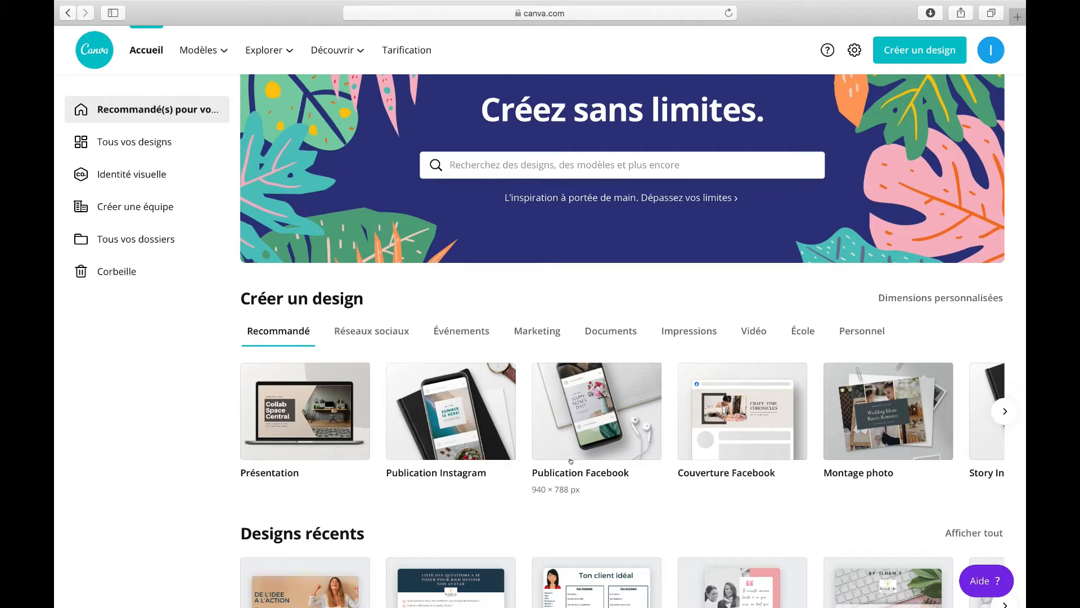
left_click(719, 7)
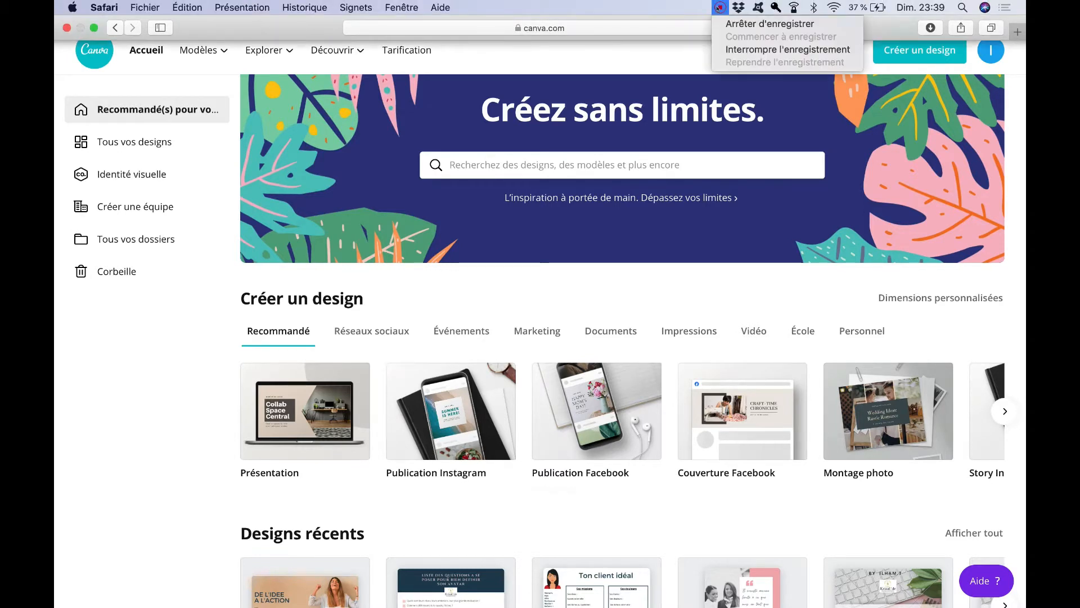
left_click(738, 51)
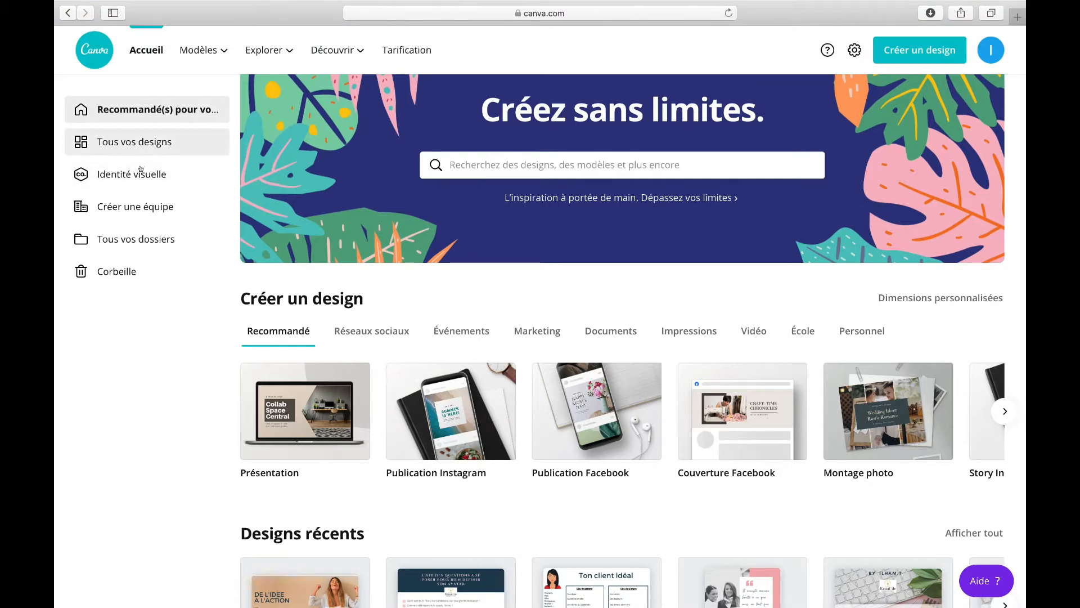
Step: Browse the social media design types and show all Instagram post templates
left_click(157, 109)
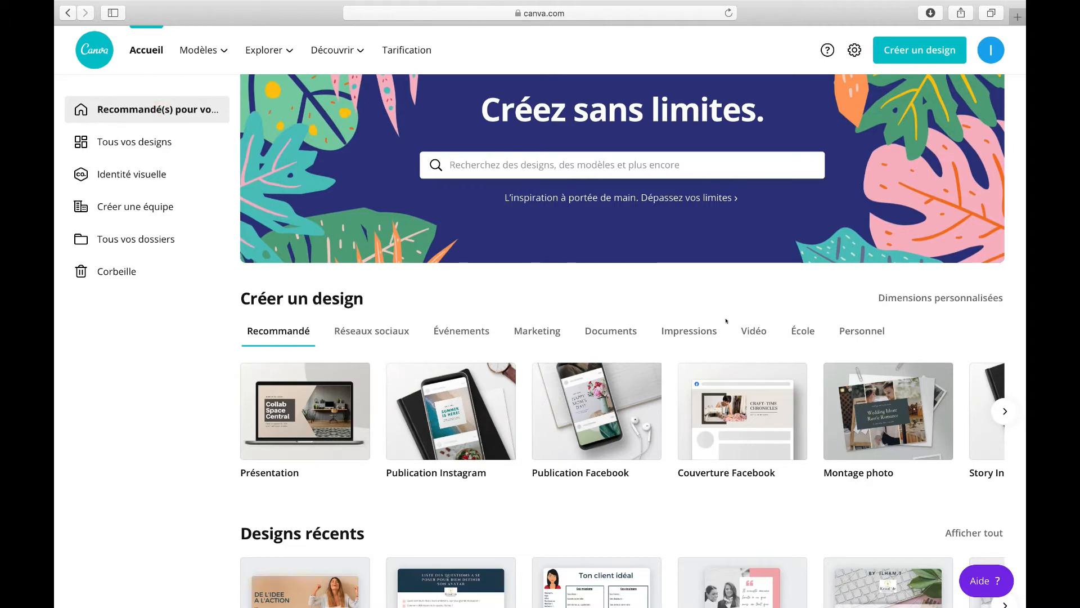
scroll(726, 321, "down", 2)
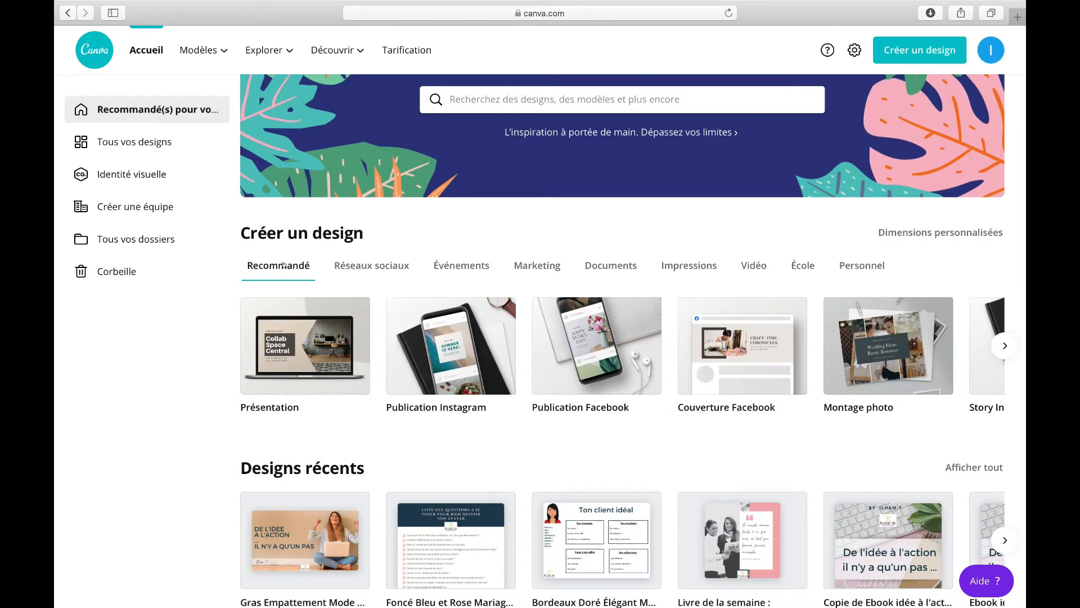
left_click(363, 265)
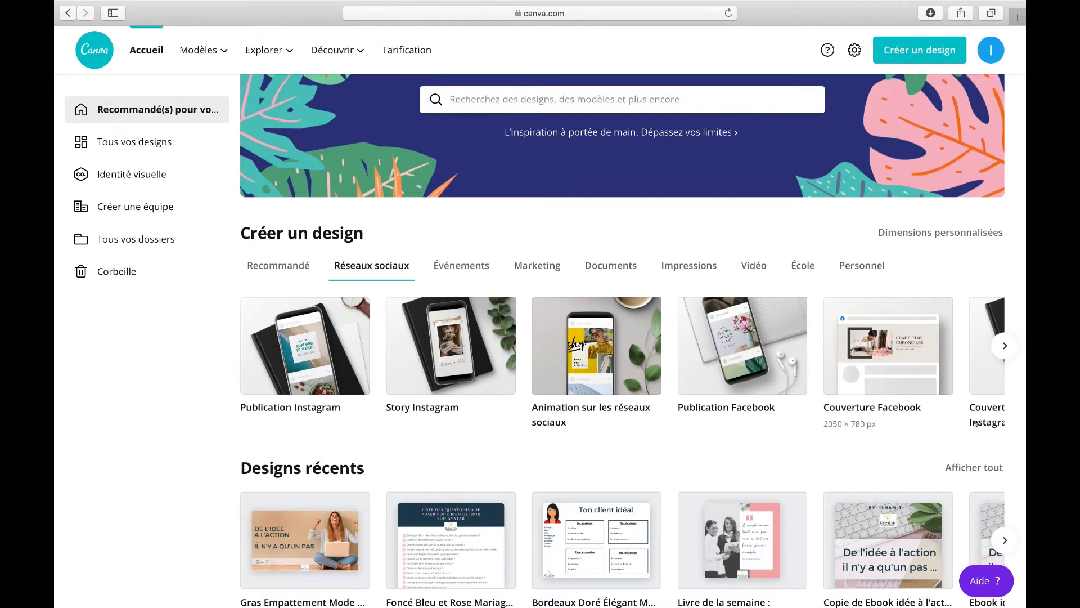
scroll(957, 394, "right", 2)
scroll(956, 394, "down", 1)
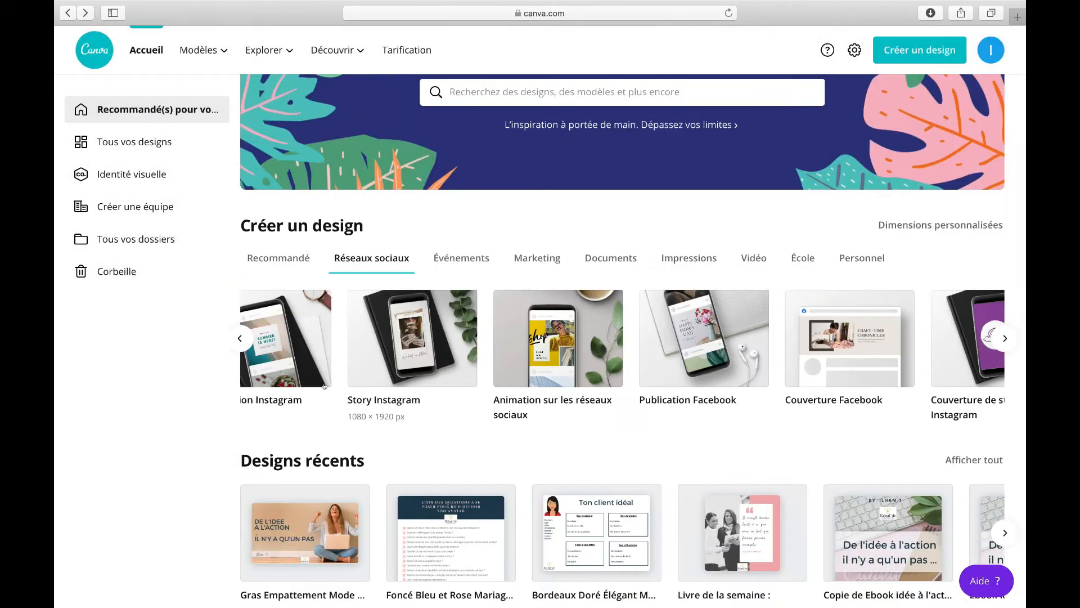
scroll(324, 386, "down", 12)
scroll(325, 382, "up", 5)
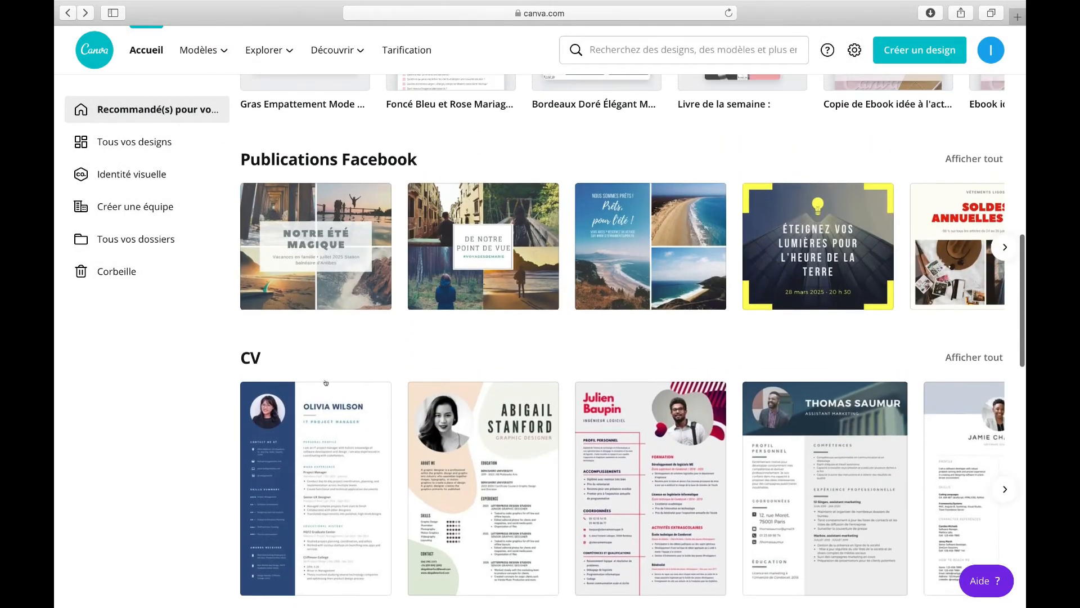
scroll(431, 325, "down", 8)
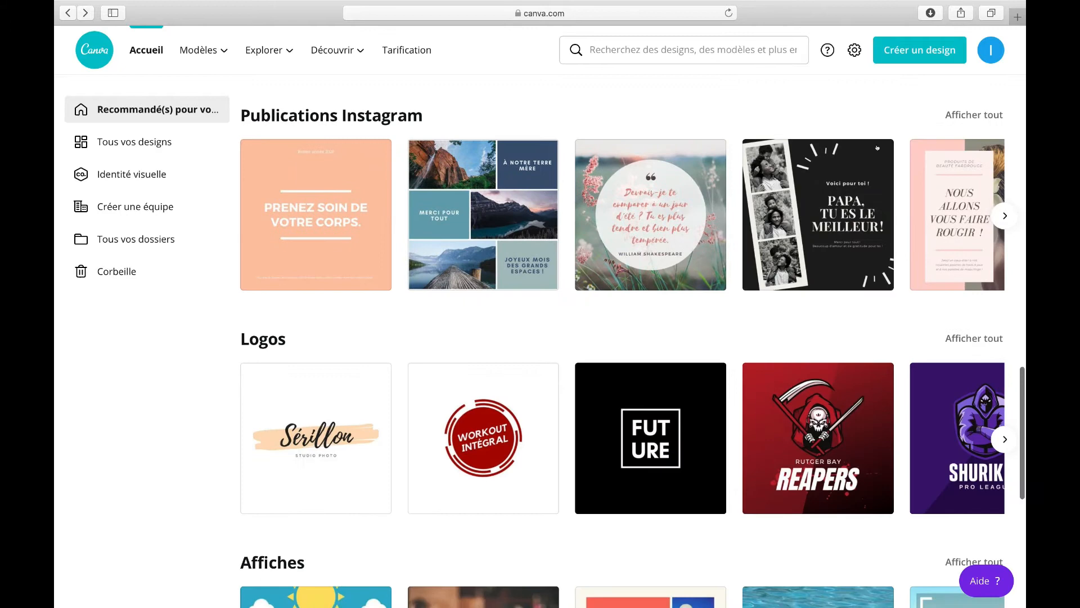
left_click(979, 115)
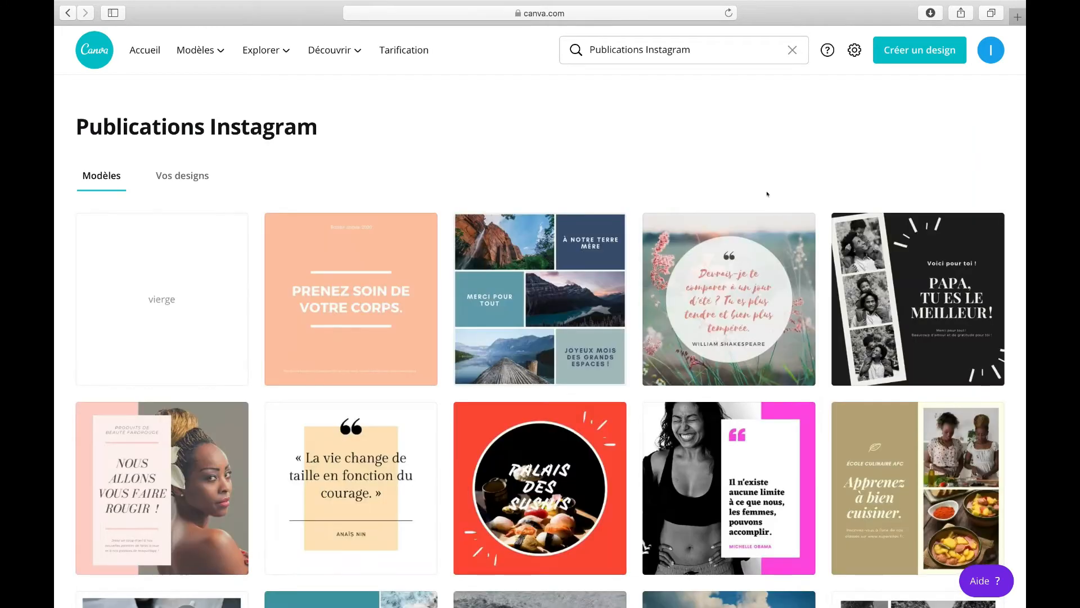
Step: Open the Instagram post template "Nous allons vous faire rougir" in the editor
scroll(623, 527, "down", 2)
scroll(622, 527, "down", 1)
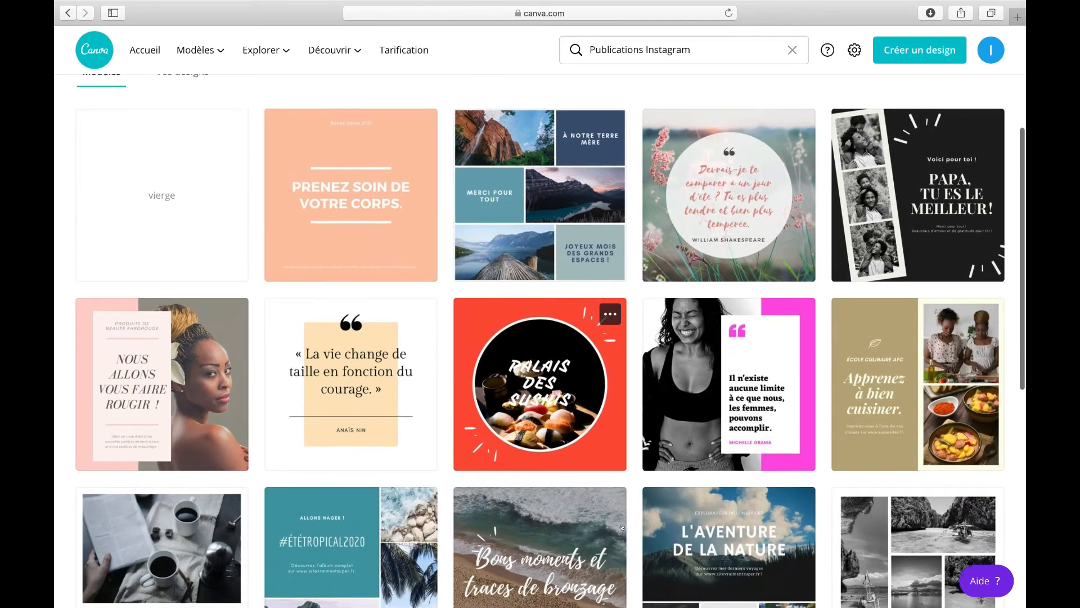
scroll(622, 527, "up", 3)
scroll(622, 527, "down", 10)
scroll(622, 527, "down", 10)
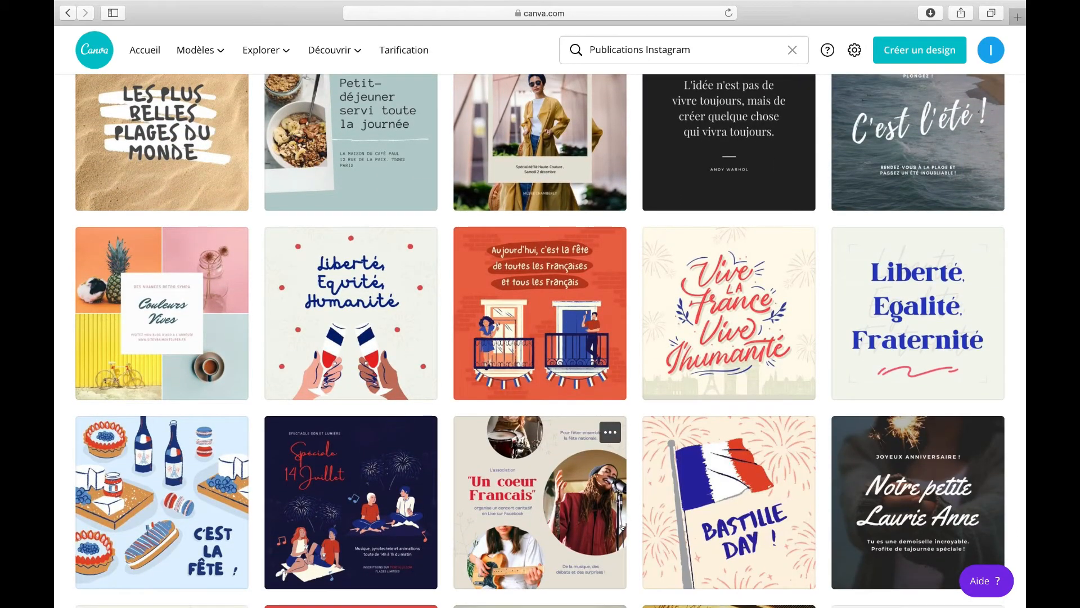
scroll(622, 527, "up", 15)
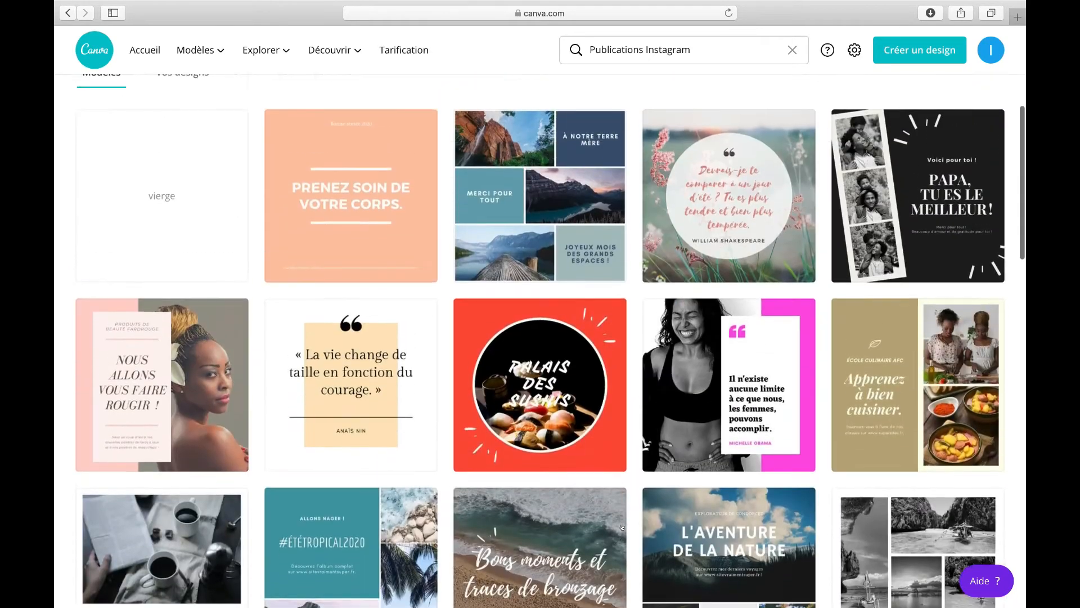
scroll(748, 312, "down", 7)
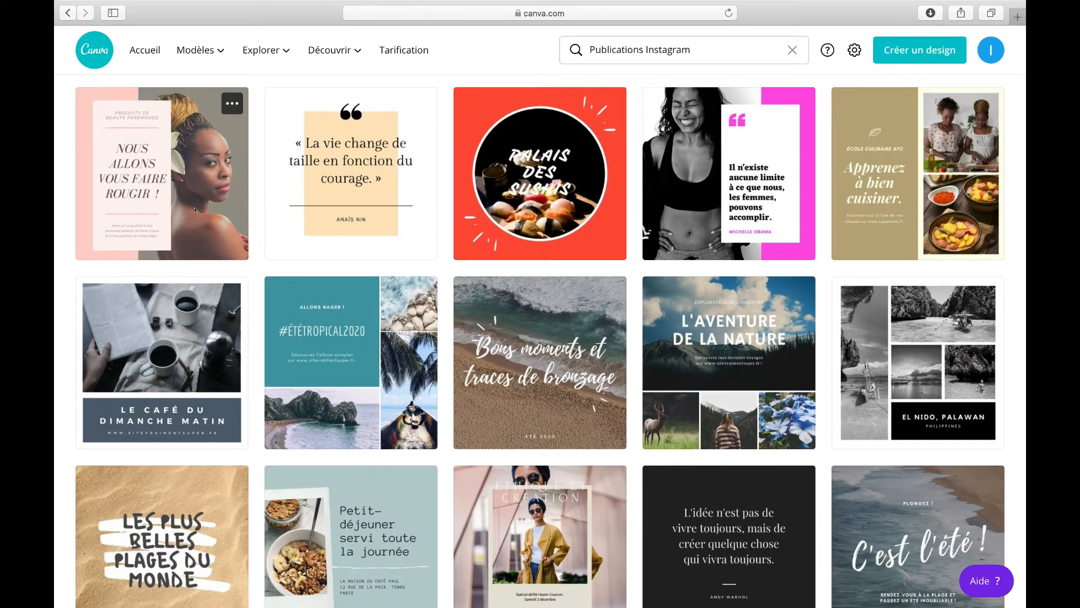
left_click(195, 209)
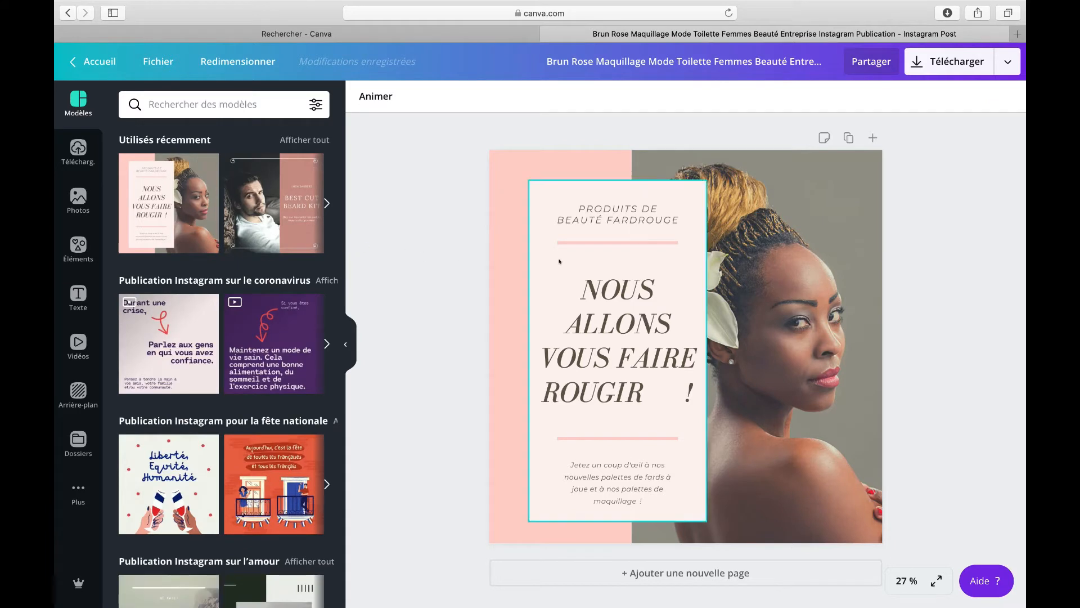
Step: Select the template's photo, background, text box, headings and divider lines one by one to examine its elements
left_click(790, 221)
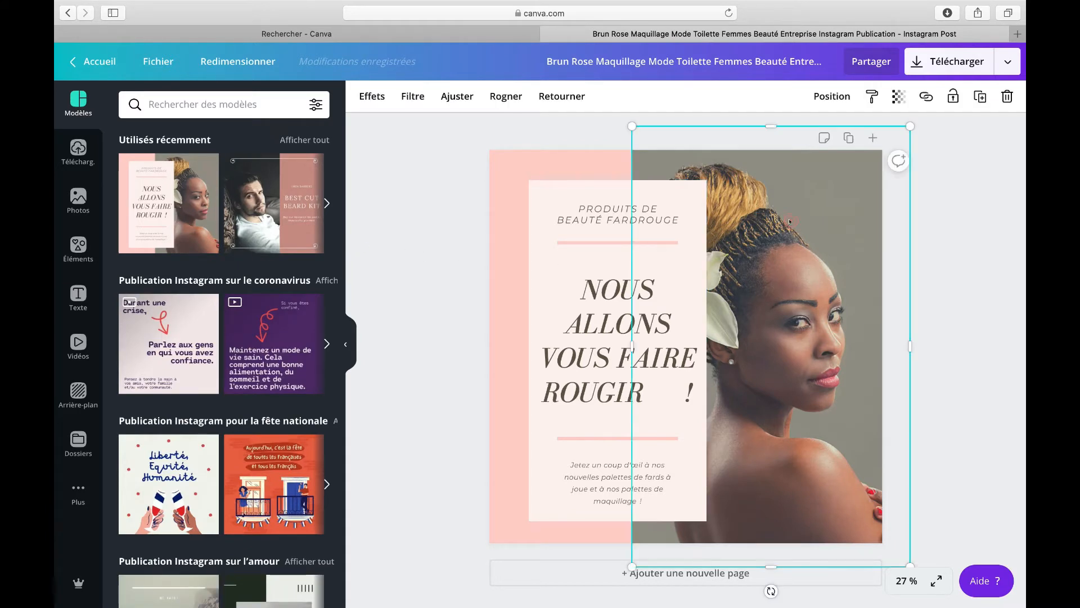
left_click(525, 163)
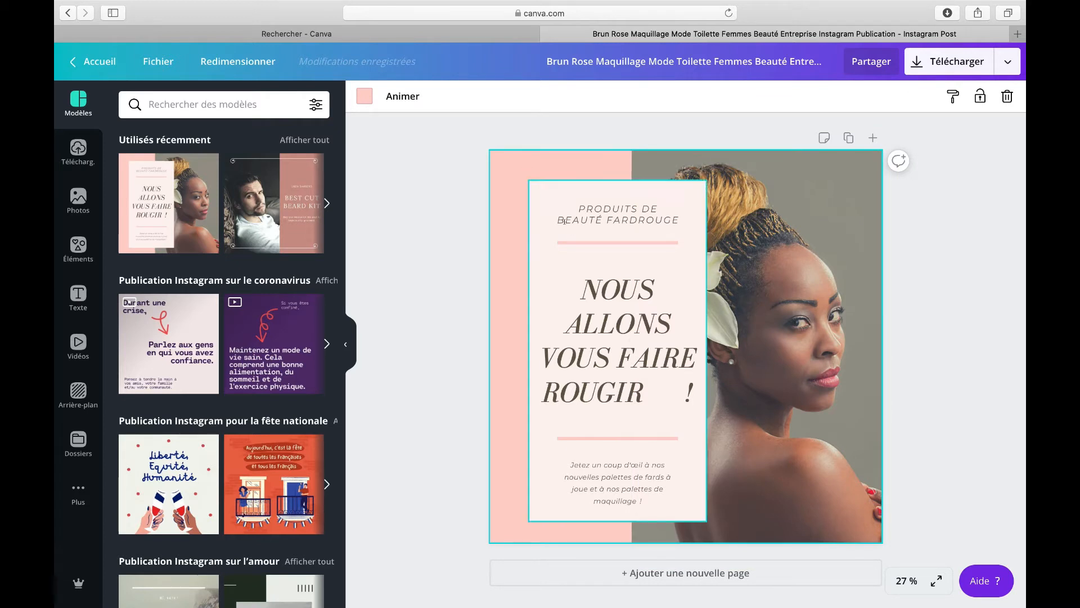
left_click(585, 231)
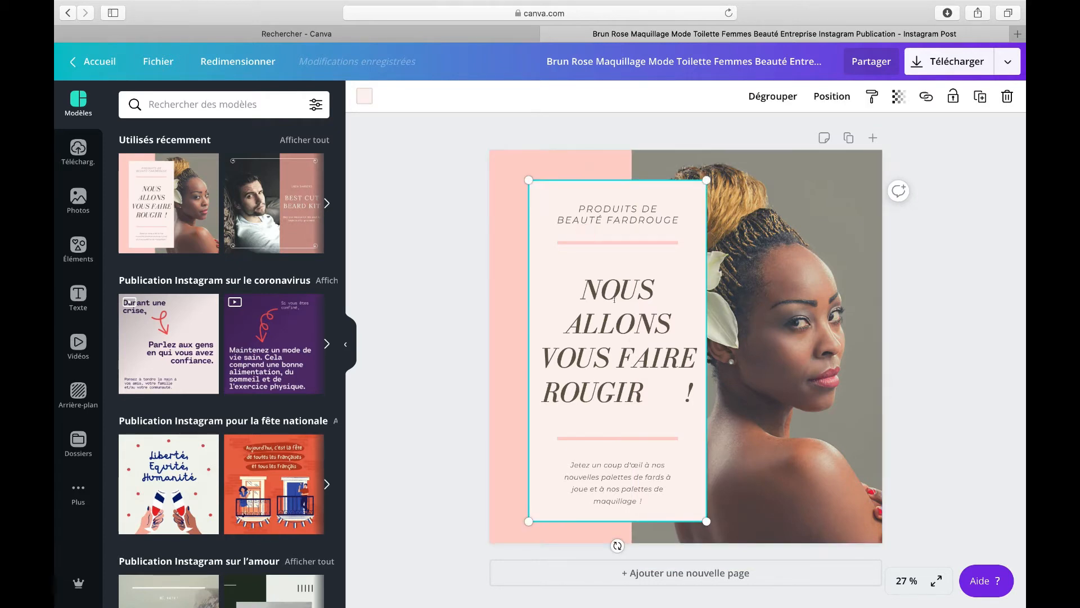
left_click(605, 316)
left_click(628, 226)
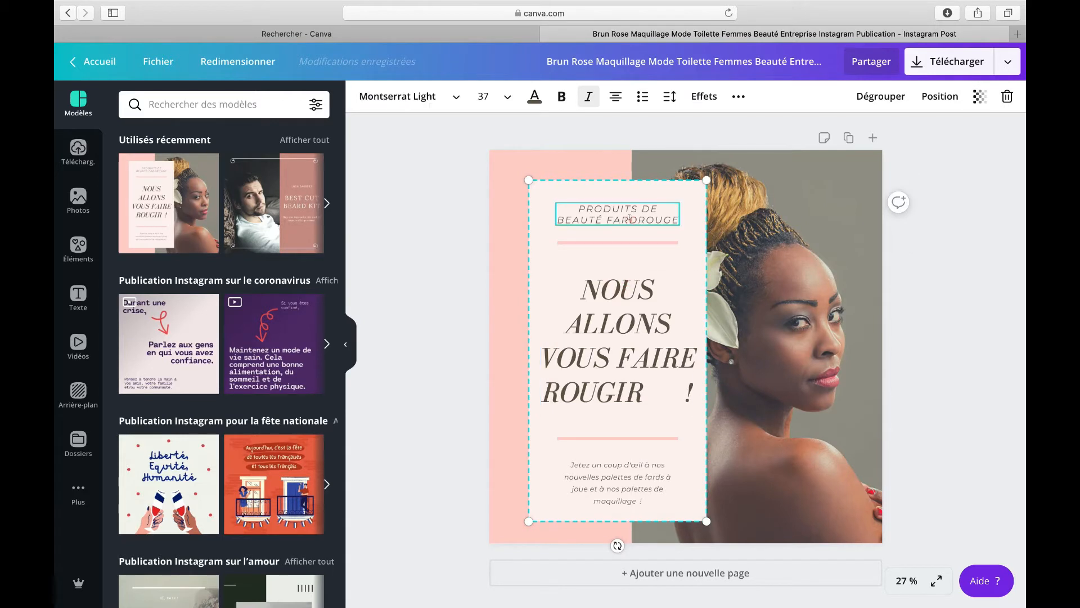
left_click(630, 242)
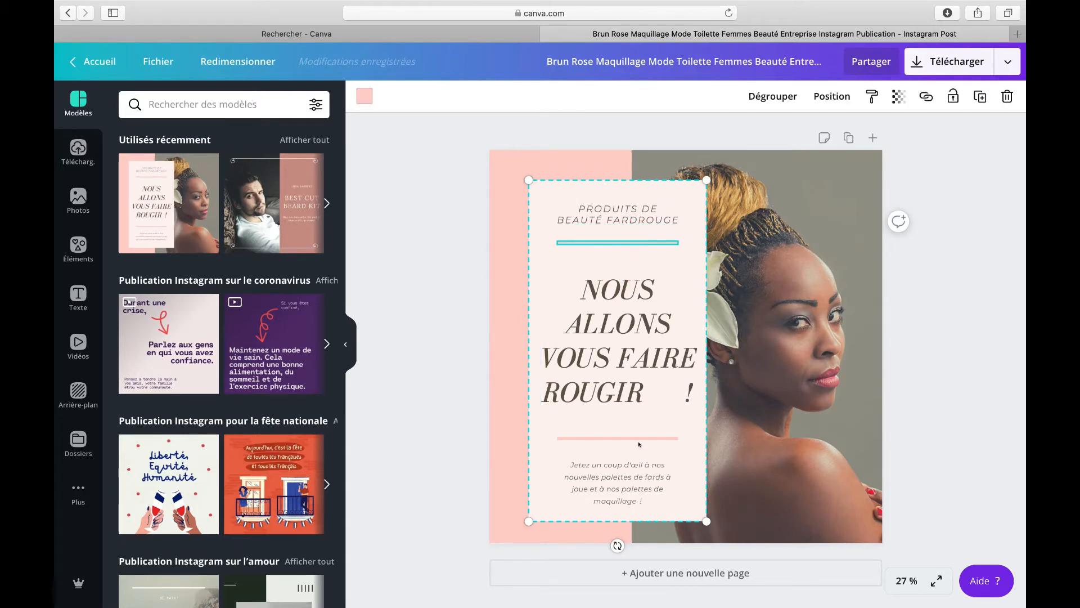
left_click(638, 488)
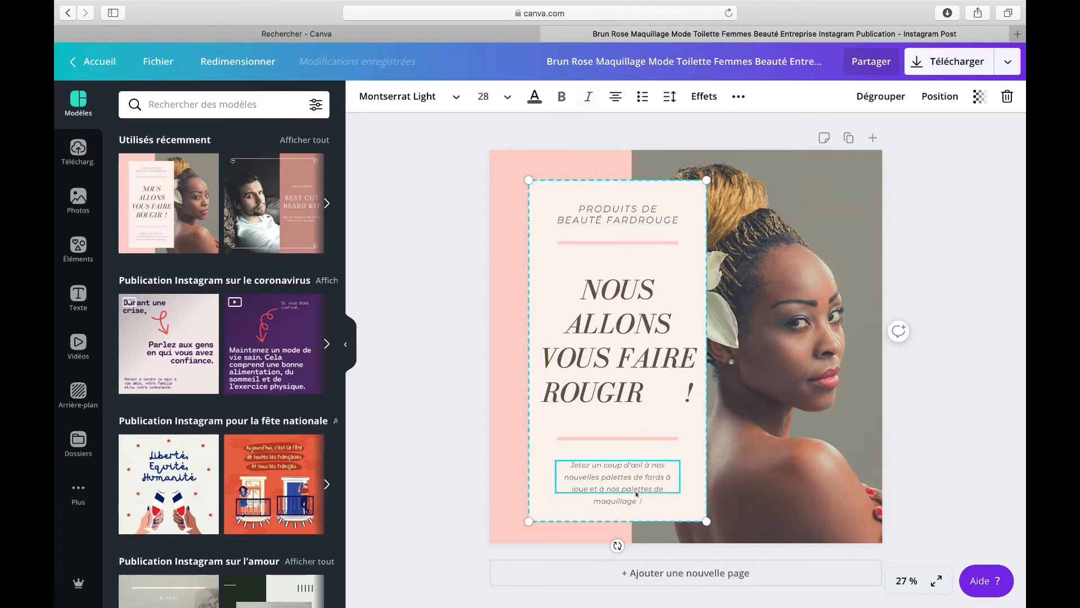
left_click(774, 468)
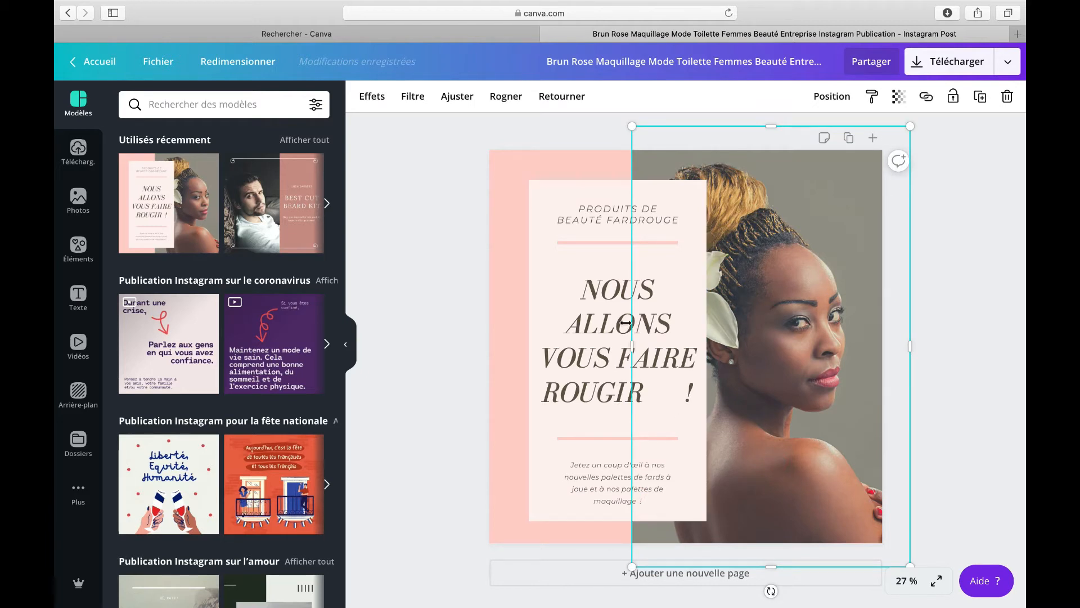
mouse_move(625, 2)
left_click(516, 347)
left_click(607, 290)
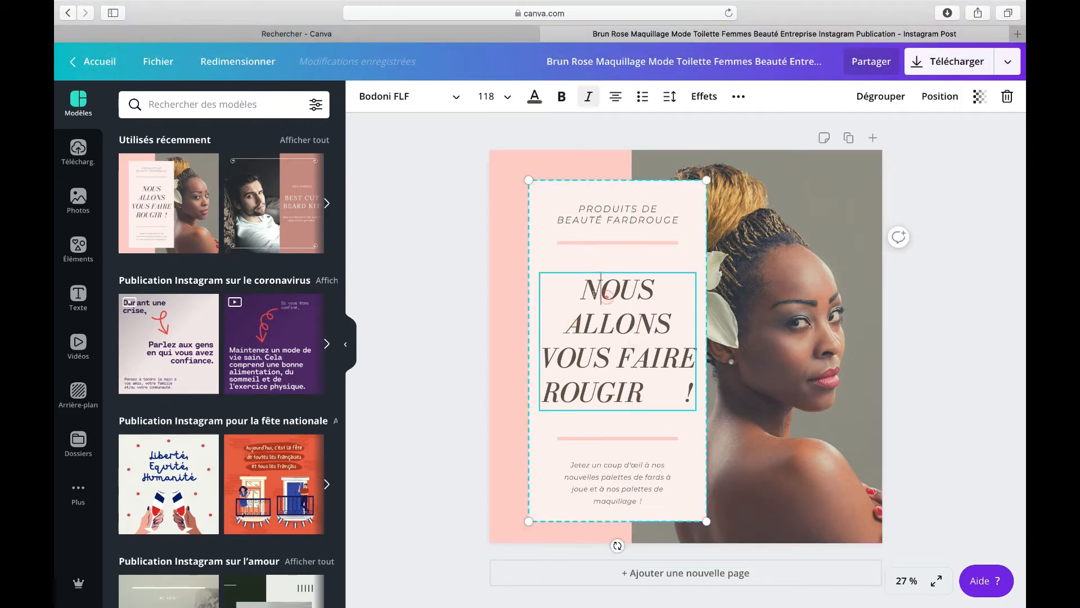
left_click(775, 234)
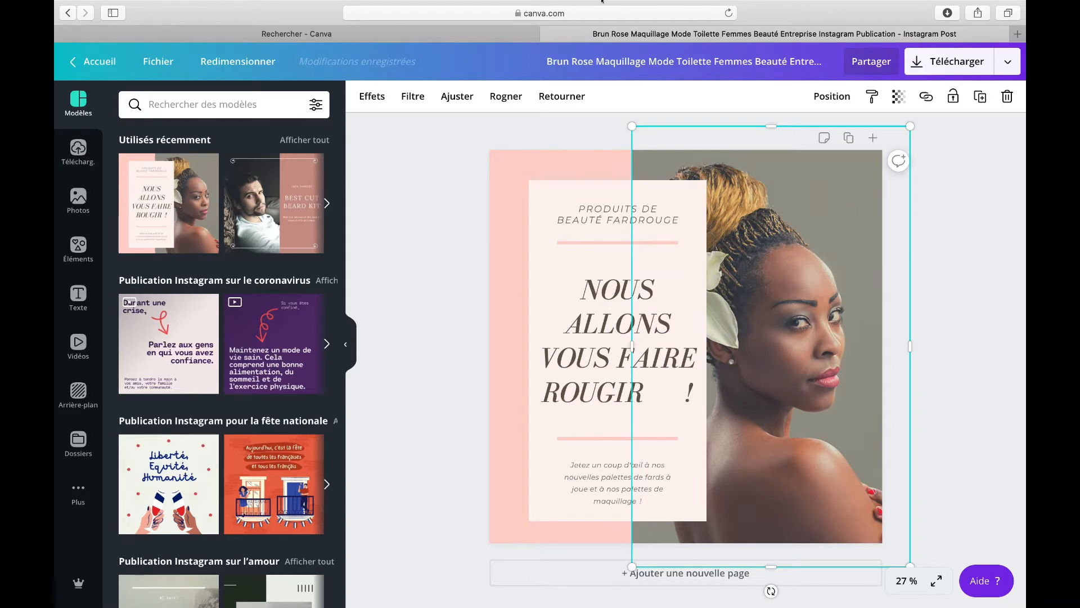
mouse_move(686, 14)
left_click(719, 8)
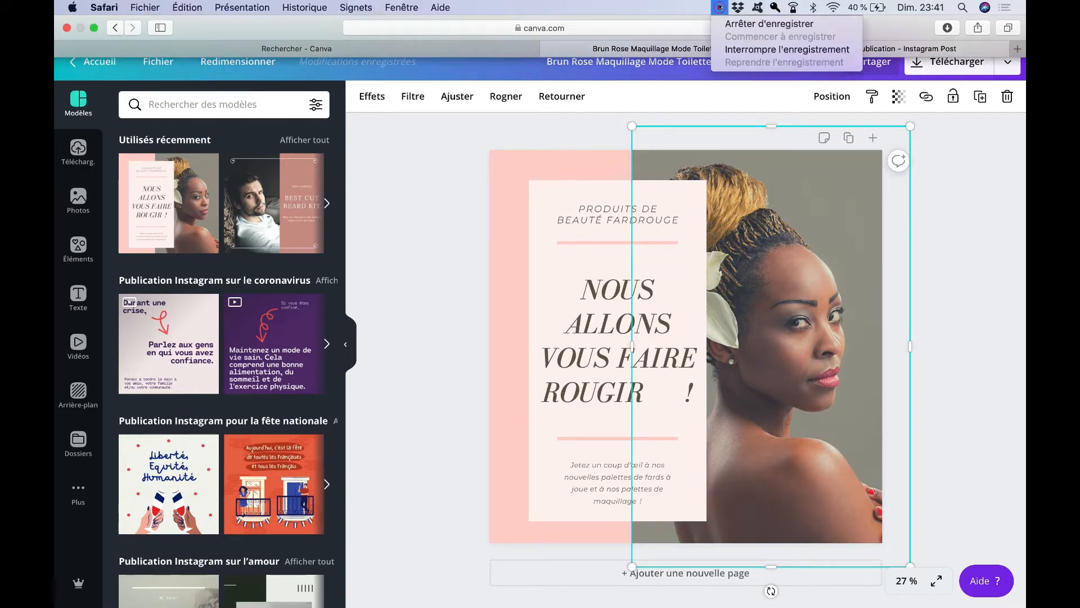
left_click(732, 49)
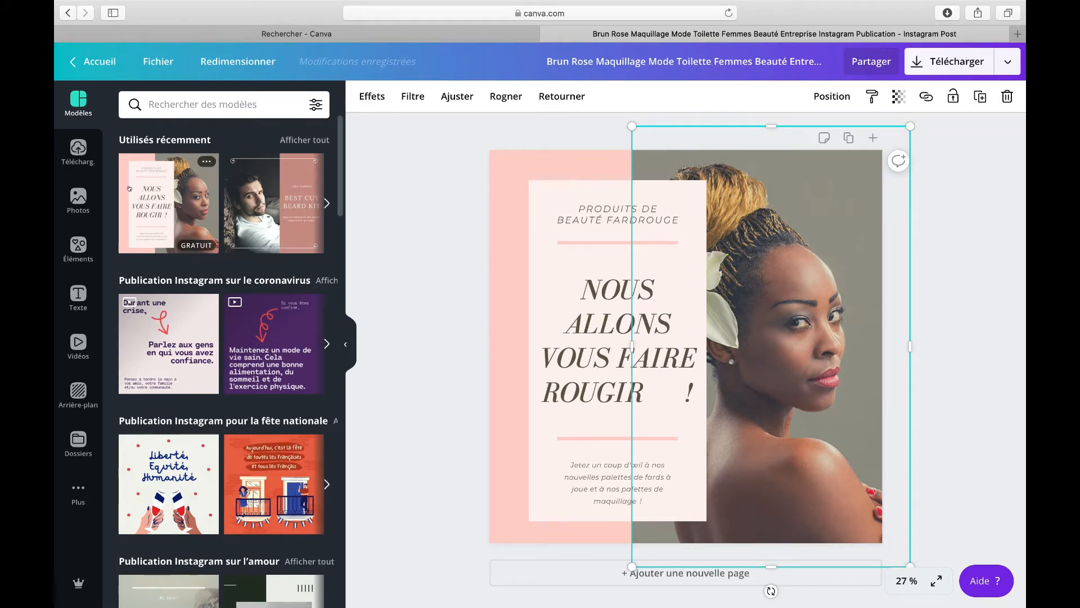
Step: Open the photo library and search it for "PIERRE PRECIEUSE", browsing the results
left_click(82, 200)
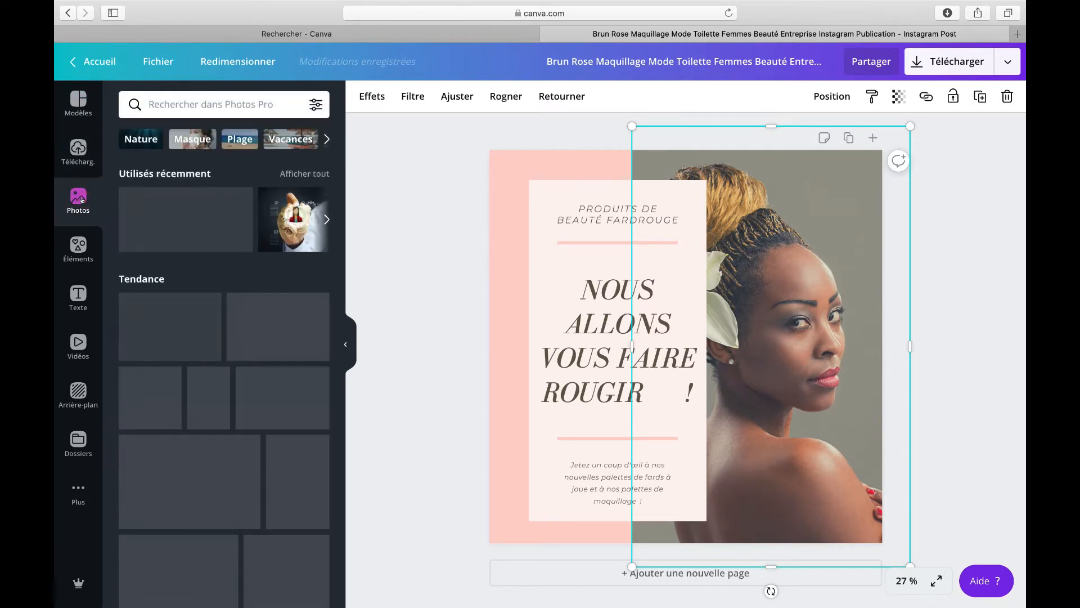
scroll(185, 168, "down", 1)
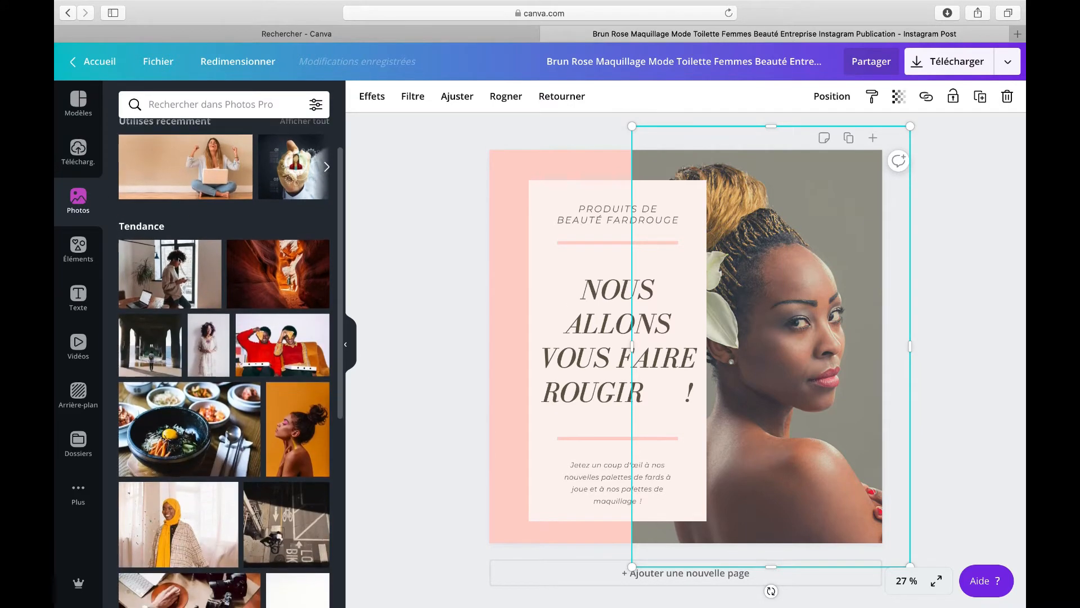
scroll(185, 165, "up", 1)
left_click(203, 102)
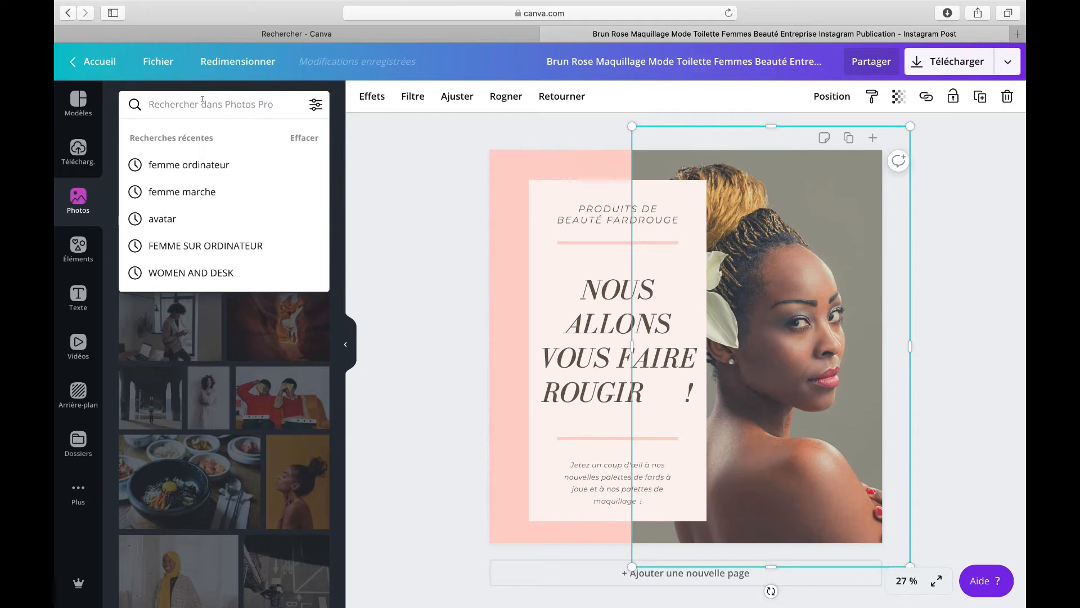
type("PIERRE")
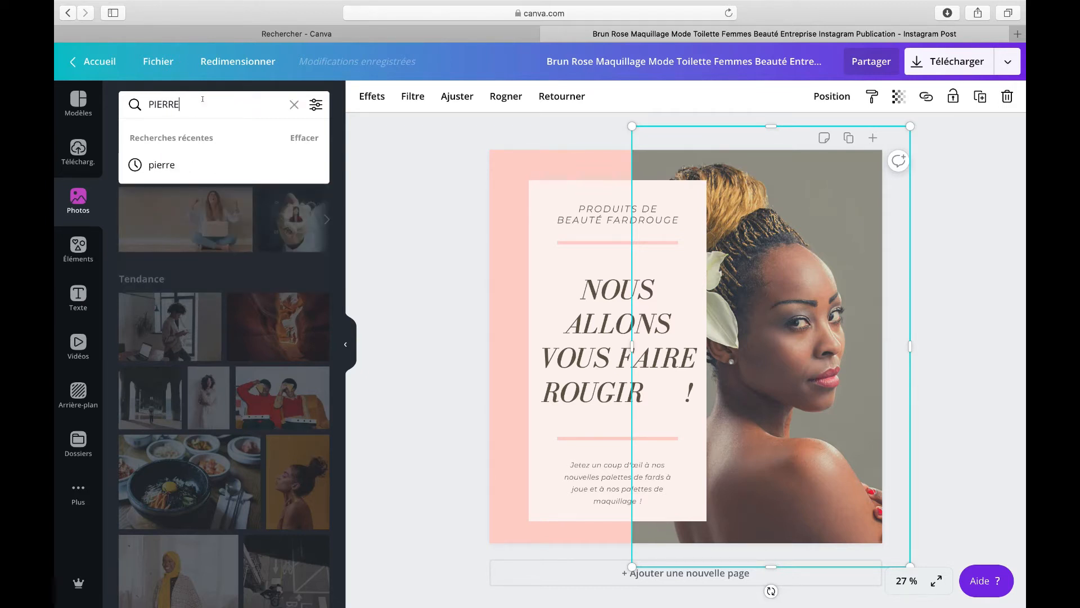
type(" PRO")
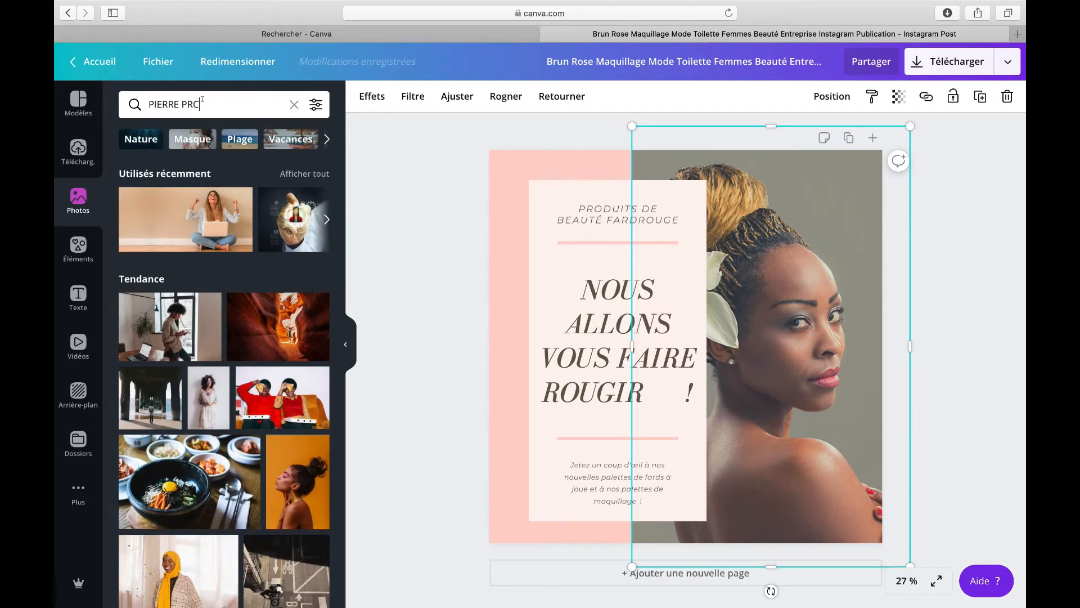
key("BackSpace")
key("Return")
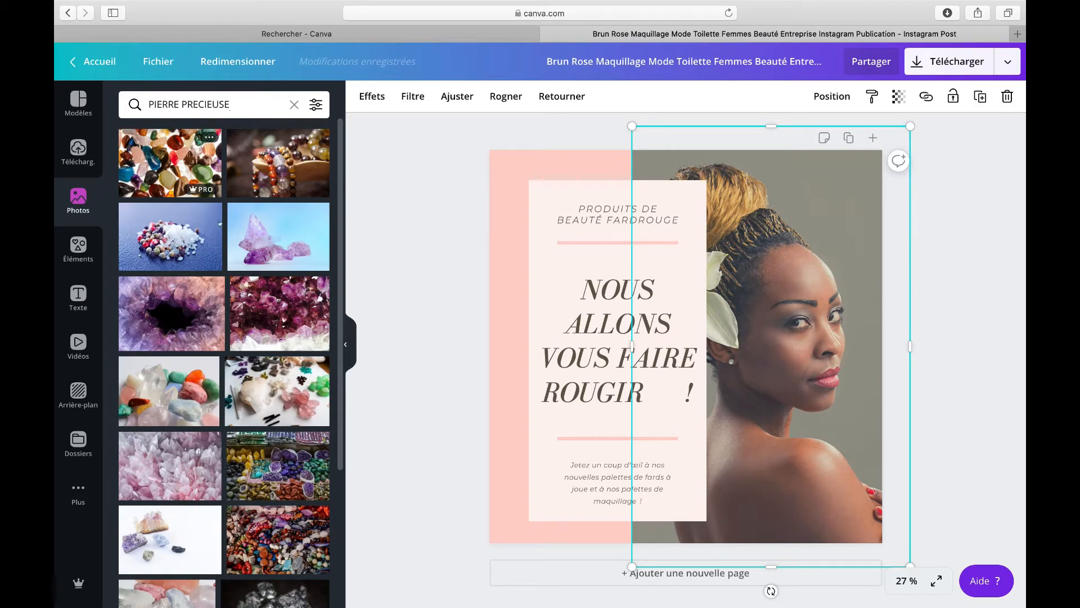
scroll(262, 305, "down", 10)
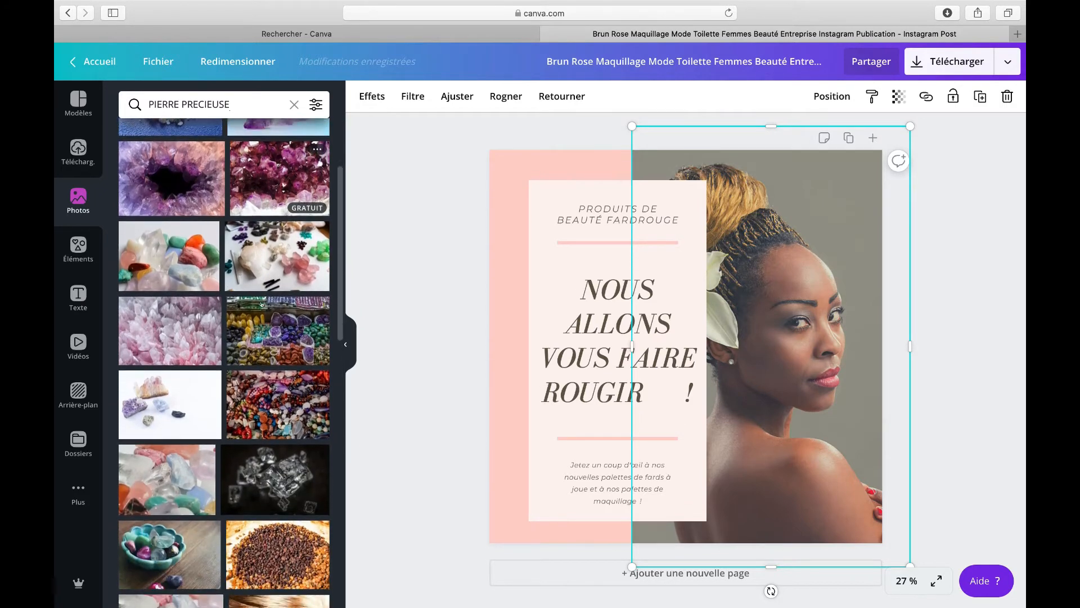
scroll(261, 304, "down", 8)
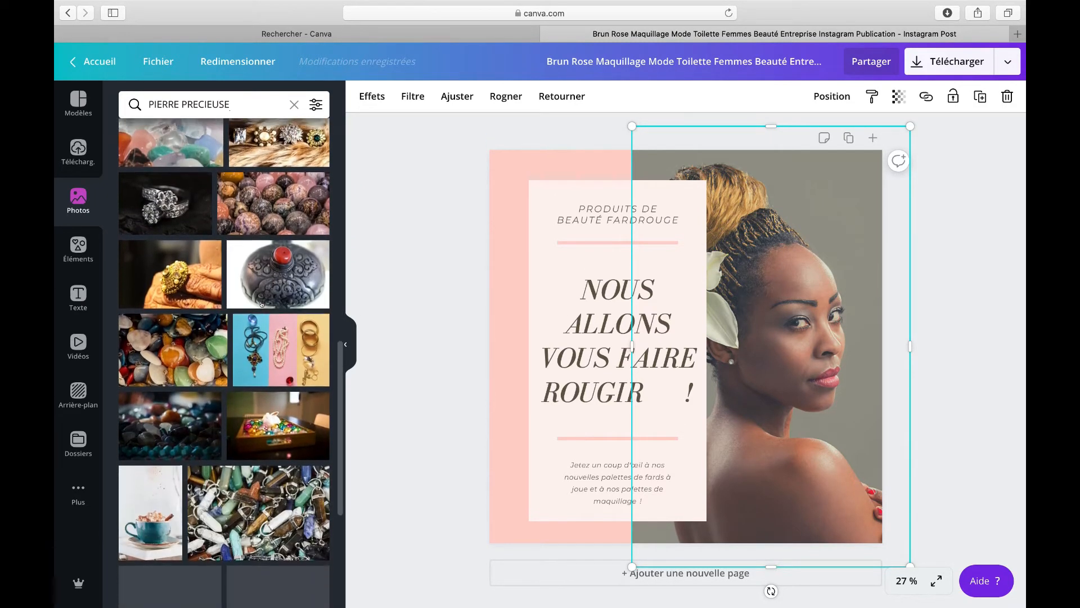
scroll(262, 305, "up", 15)
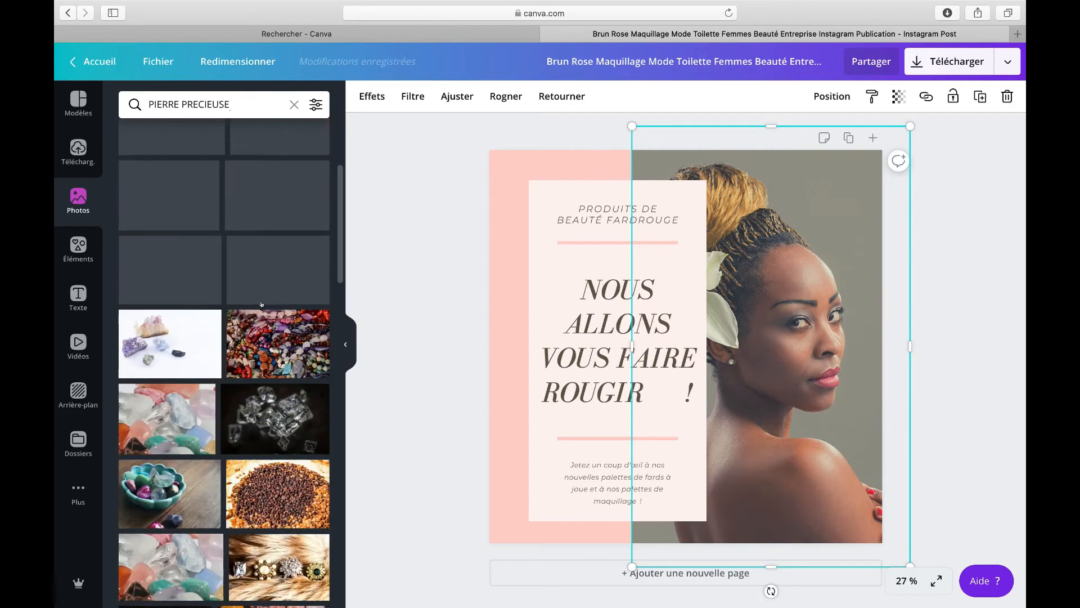
Step: Replace the photo search with "LE QUARTZ" and browse the results
left_click_drag(252, 104, 147, 104)
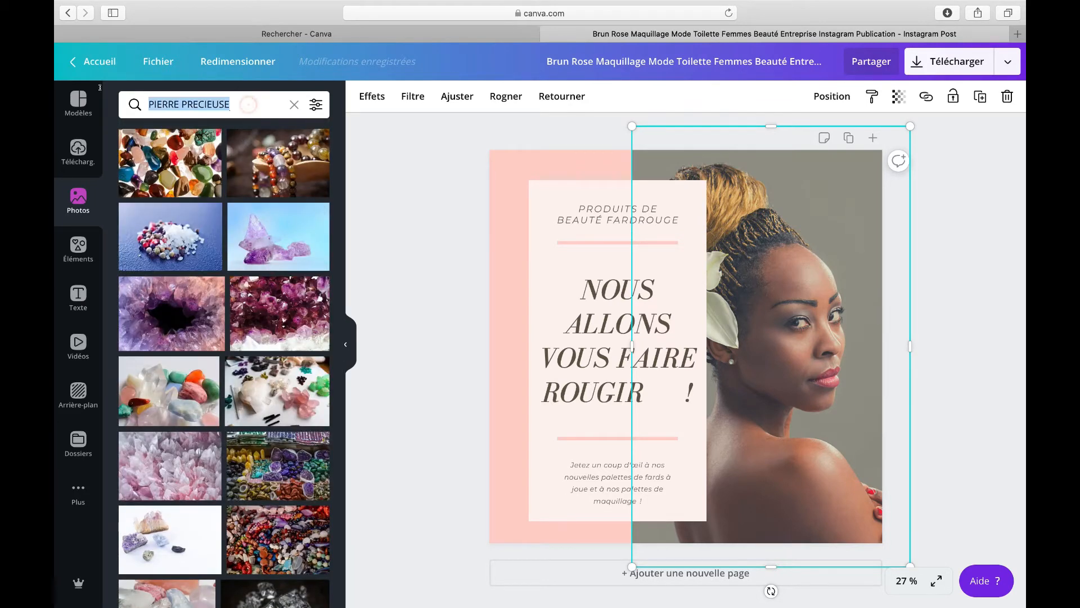
type("LE Q")
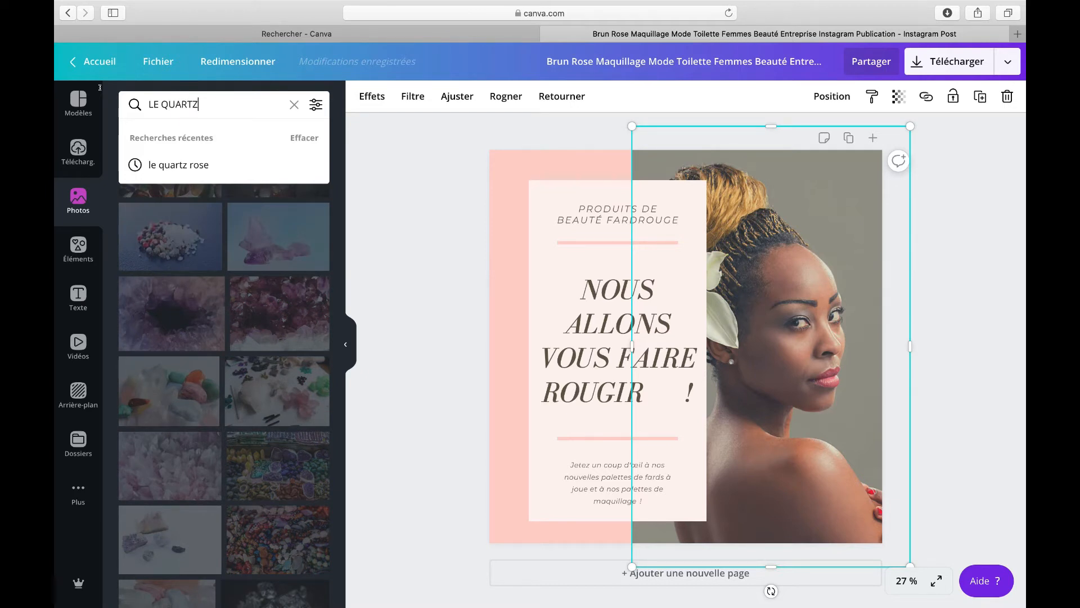
type("UARTZ")
key("Return")
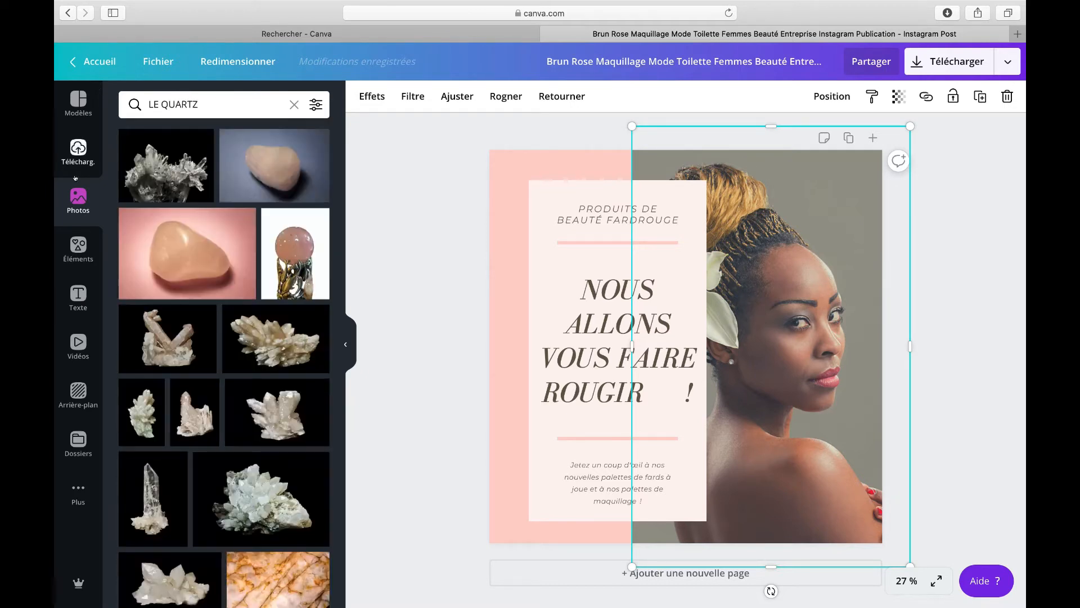
scroll(218, 278, "down", 7)
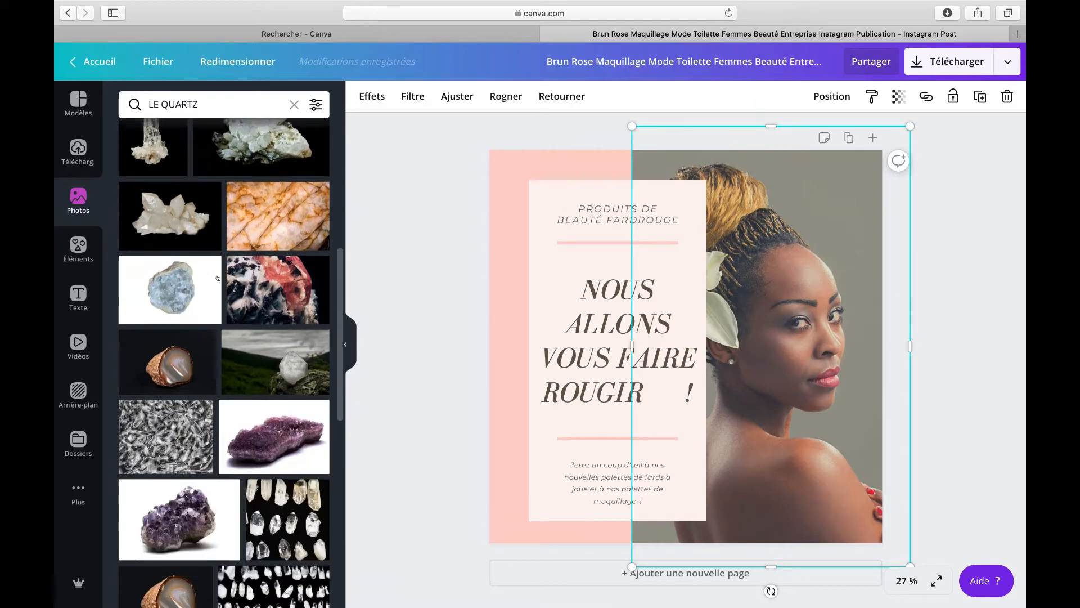
scroll(218, 278, "down", 3)
scroll(216, 225, "up", 8)
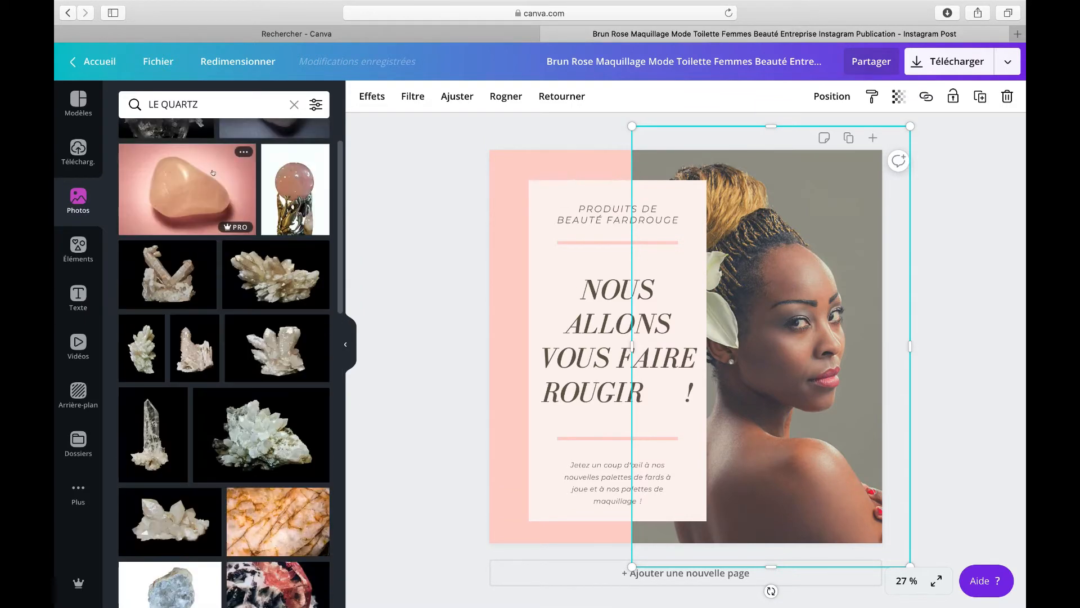
scroll(214, 174, "up", 1)
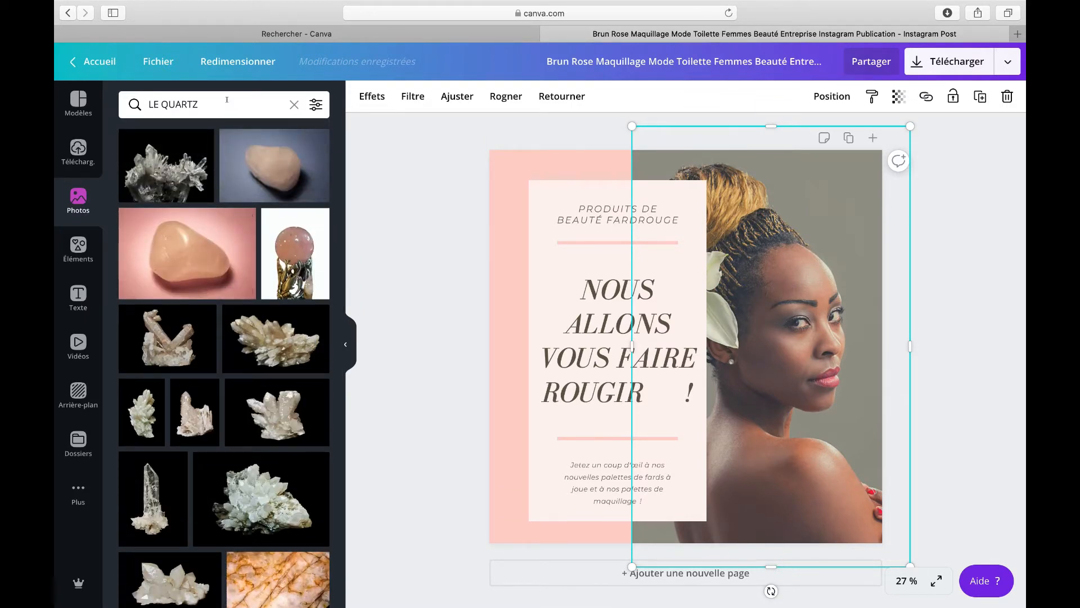
Step: Refine the photo search to "LE QUARTZ ROSE" and browse the results
left_click(227, 101)
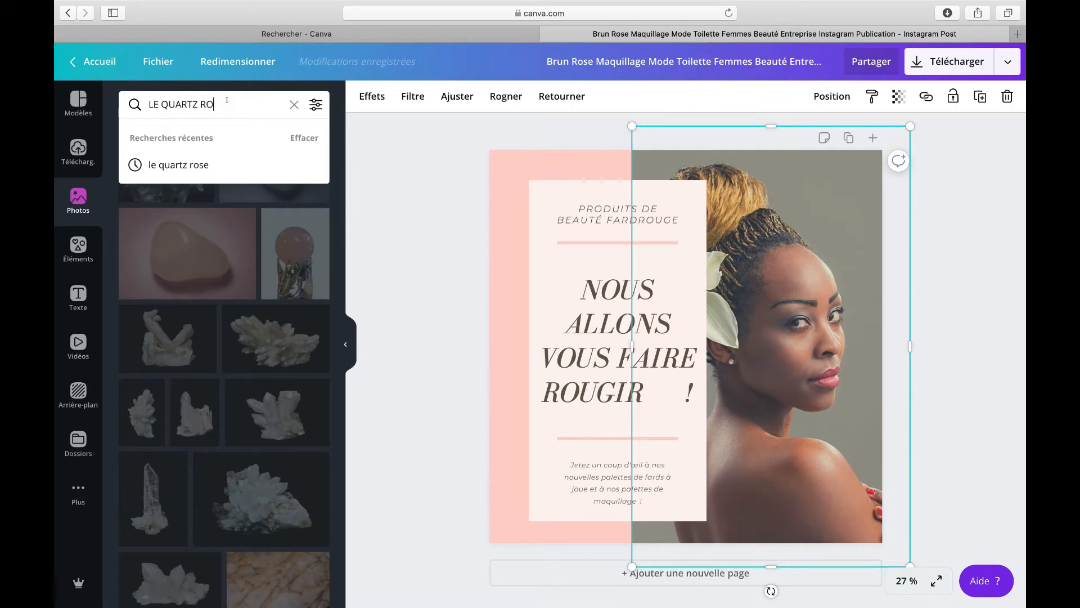
key("Return")
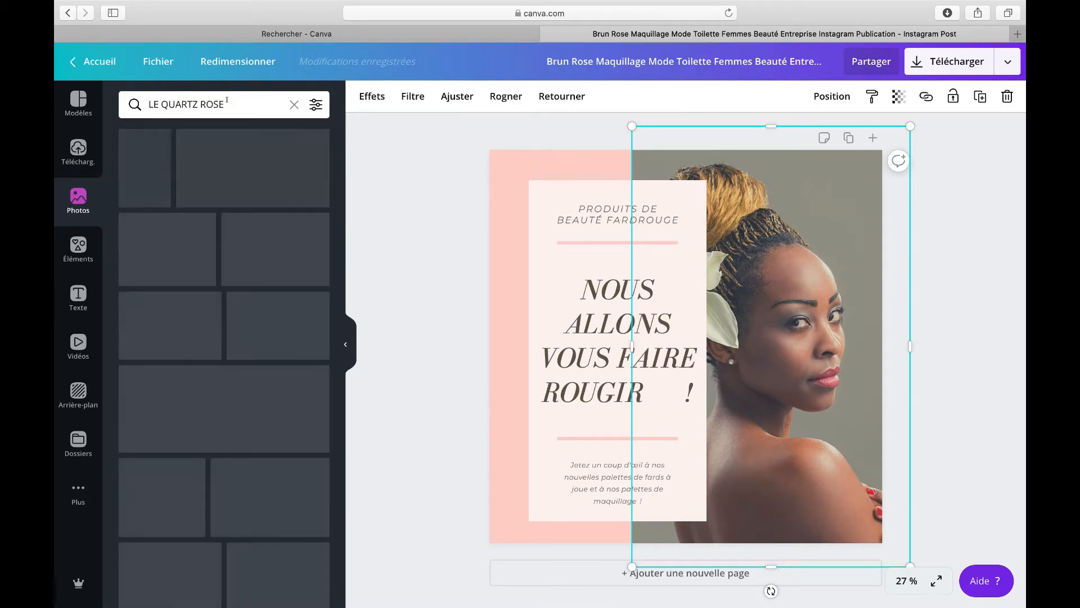
scroll(259, 328, "down", 6)
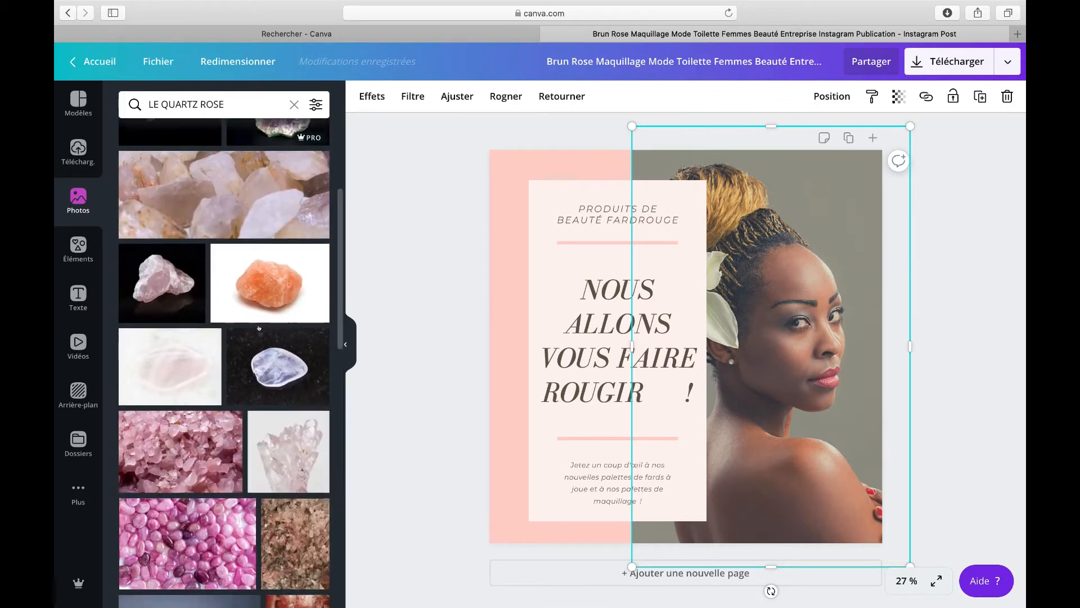
scroll(259, 328, "down", 6)
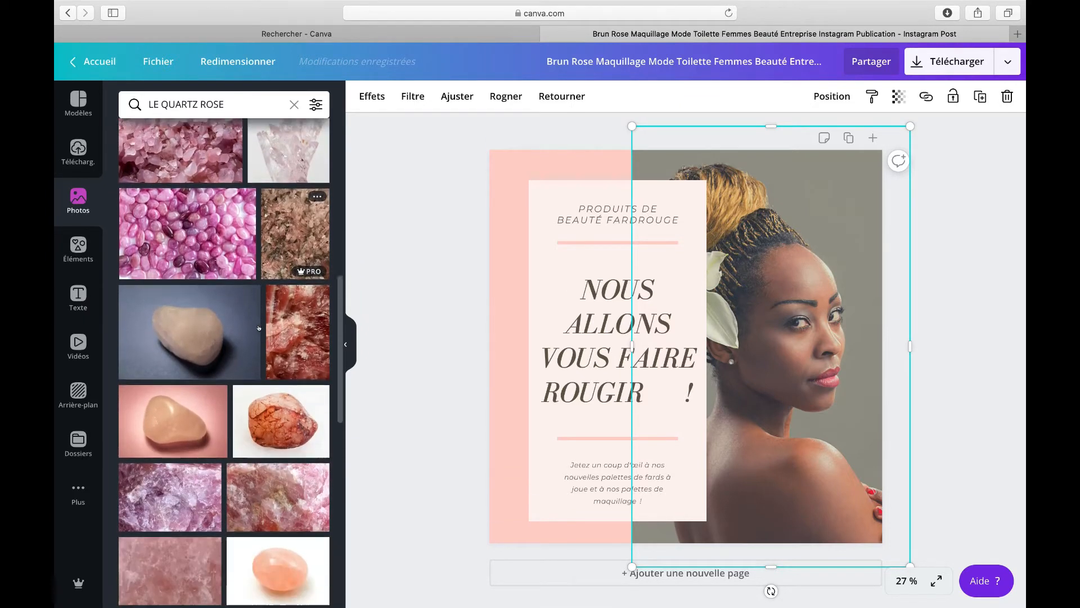
scroll(259, 328, "down", 8)
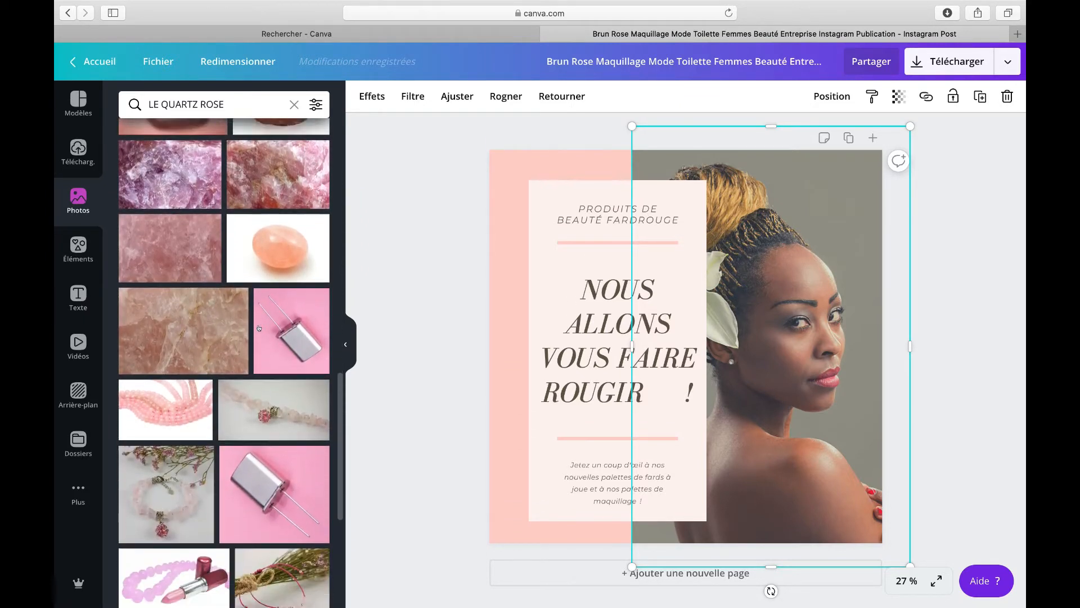
scroll(258, 328, "down", 2)
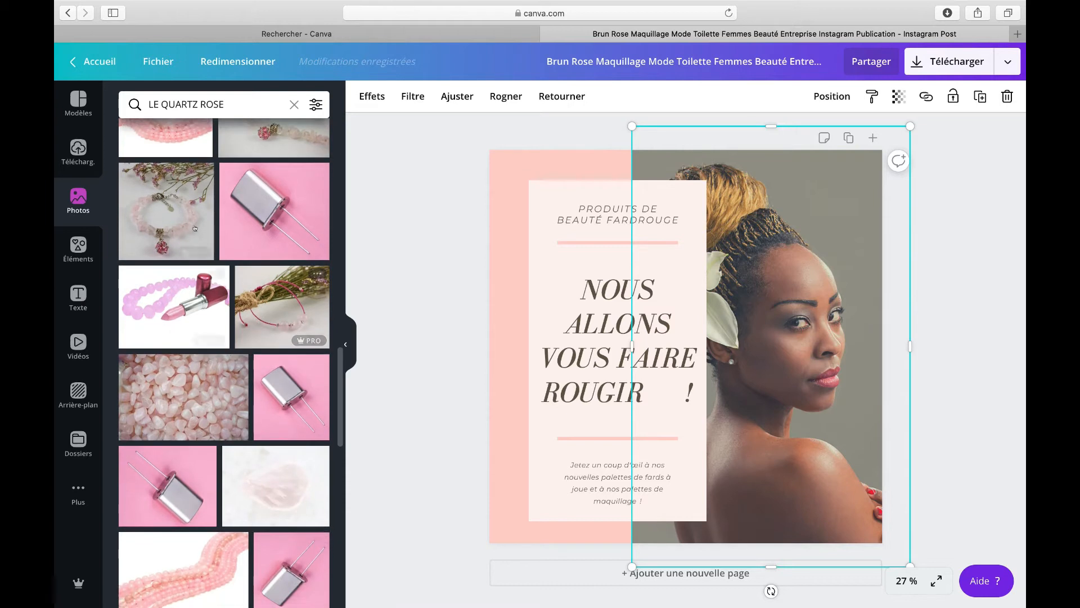
Step: Add the rose quartz bracelet photo with dried flowers and drag it onto the portrait image in the design
left_click(191, 220)
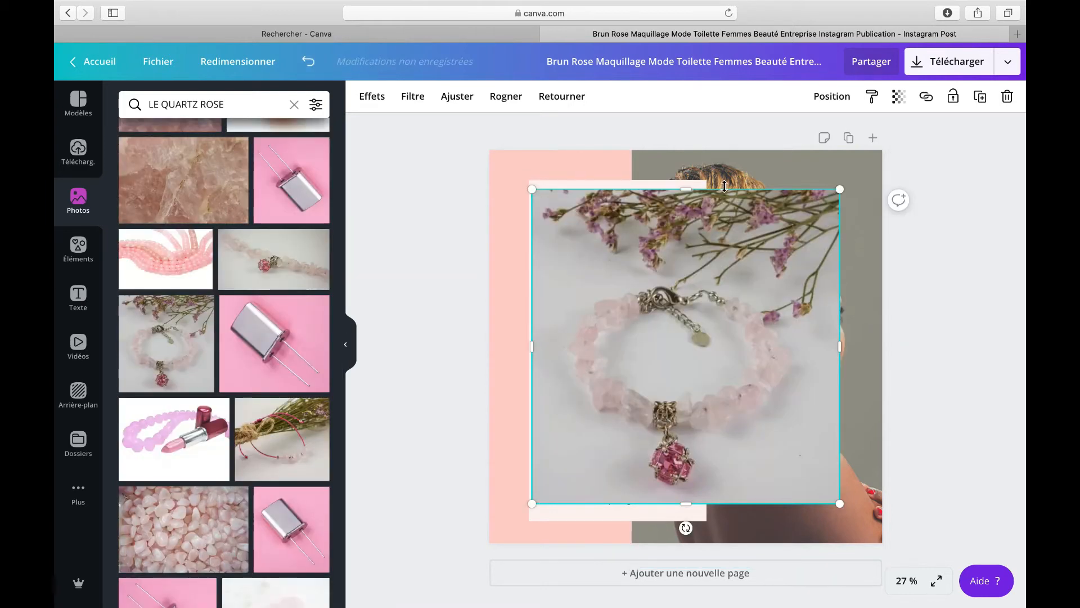
left_click_drag(766, 266, 792, 175)
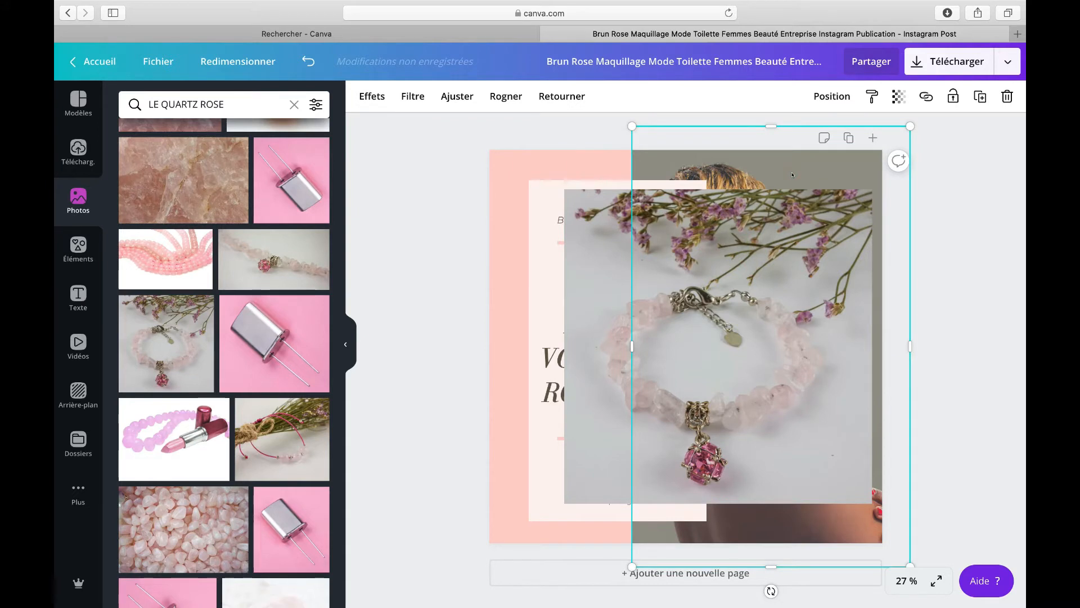
left_click_drag(792, 174, 791, 173)
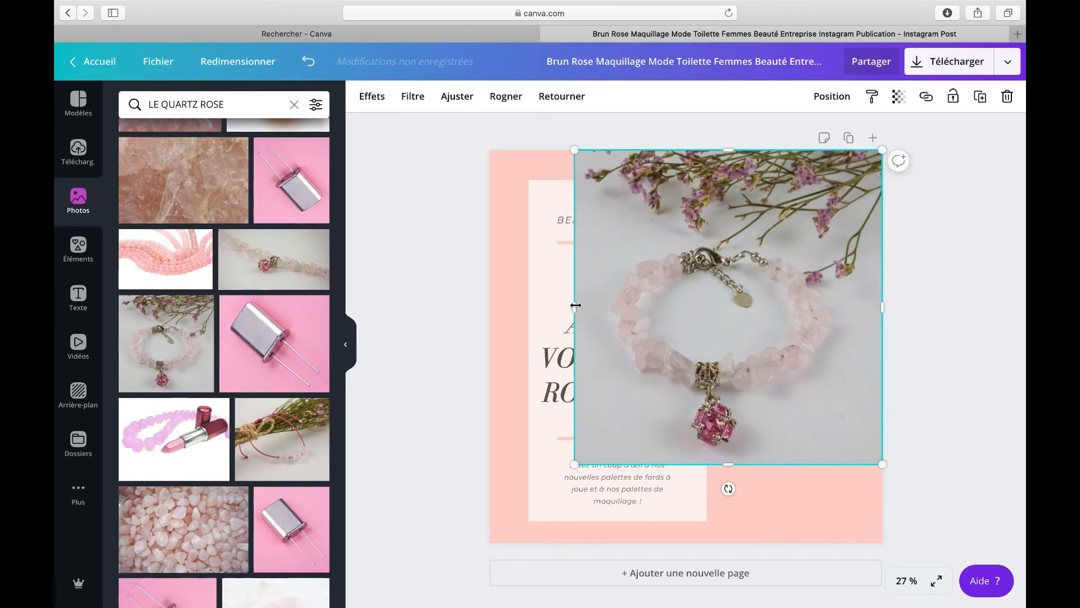
Step: Resize the bracelet photo to cover the page's right side down to the bottom edge, and reposition it within its crop
left_click_drag(576, 306, 675, 302)
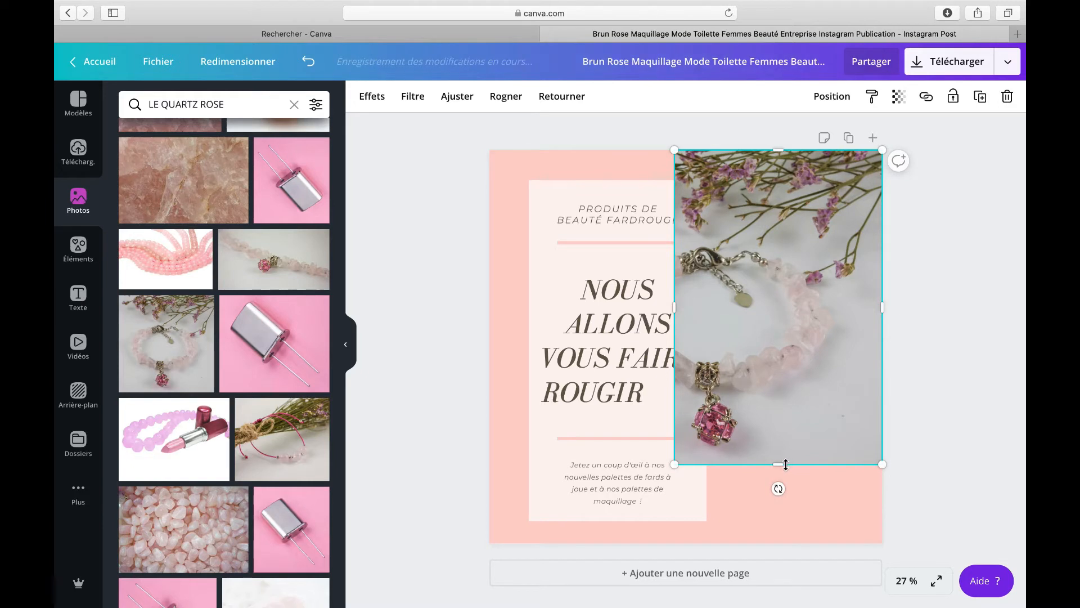
left_click_drag(786, 464, 788, 544)
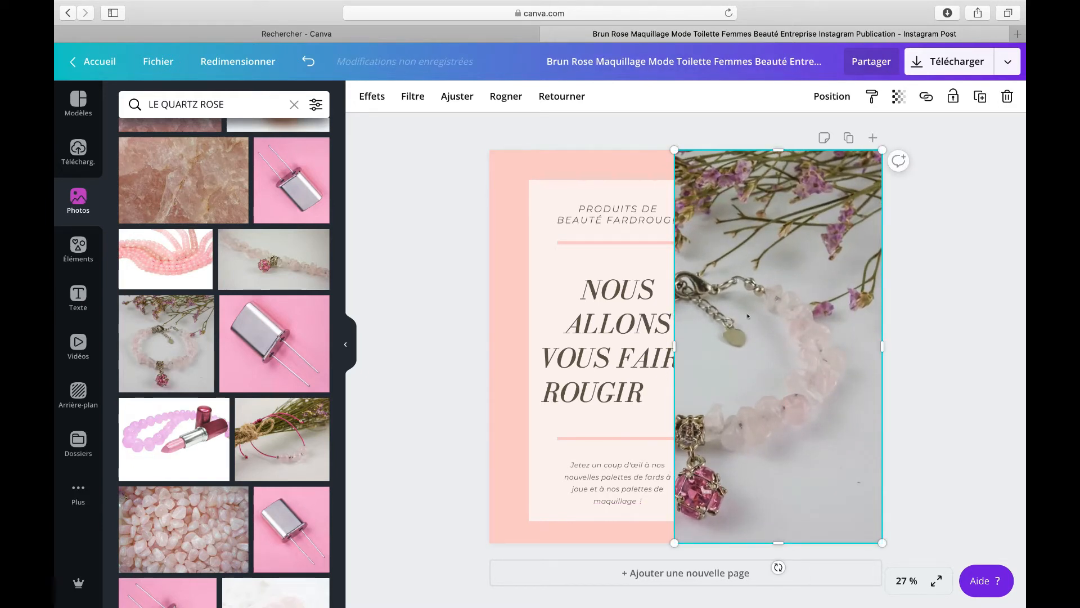
left_click(500, 95)
left_click_drag(789, 289, 874, 302)
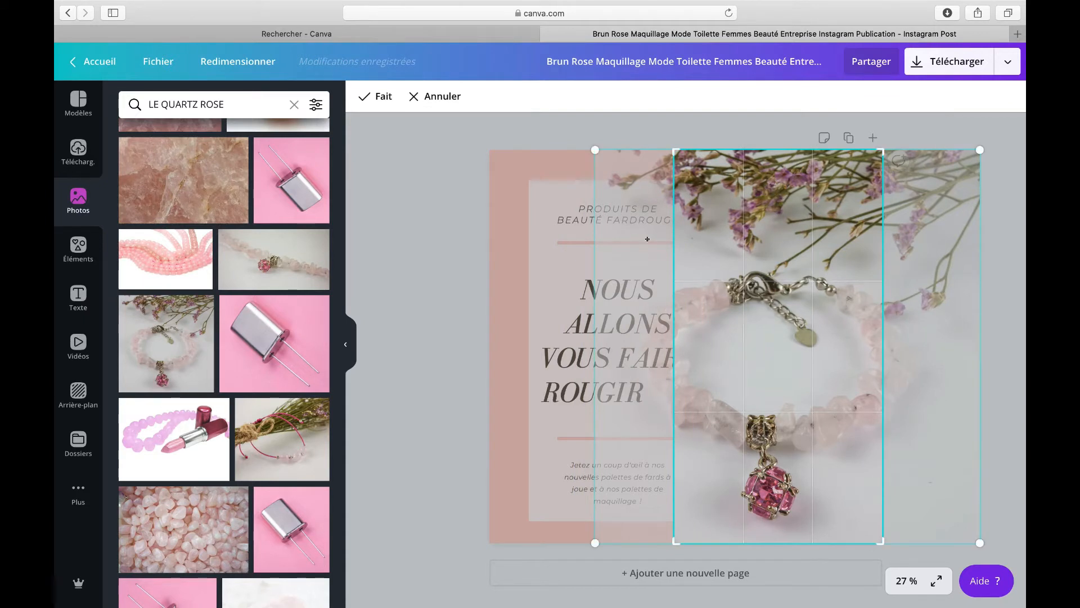
left_click(469, 234)
Step: Readjust the bracelet photo's frame so it spans the right strip of the page from top to bottom
left_click(779, 341)
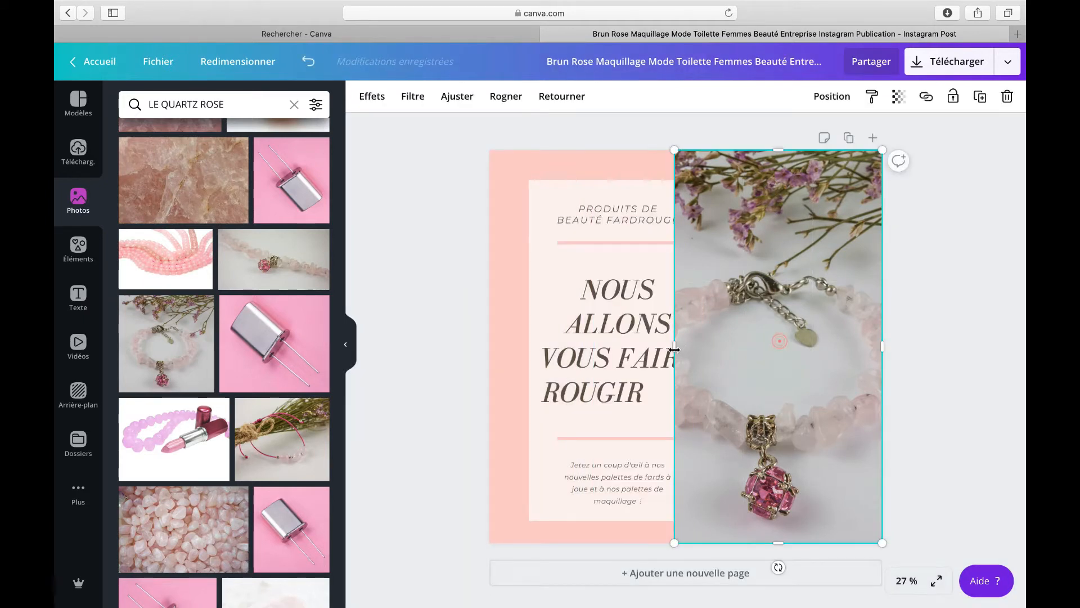
left_click_drag(676, 346, 652, 346)
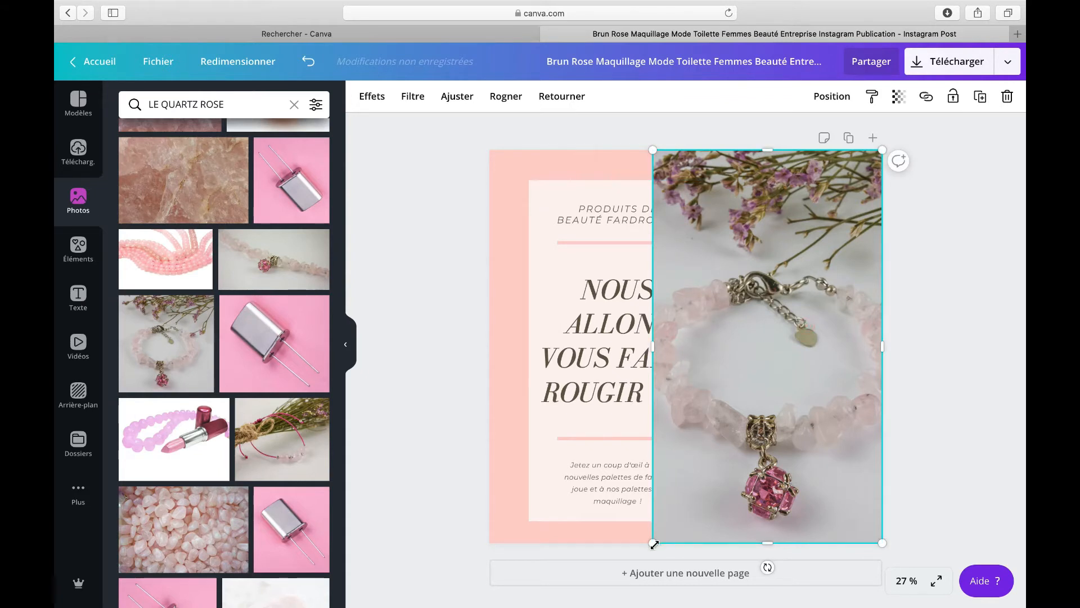
left_click_drag(652, 543, 694, 471)
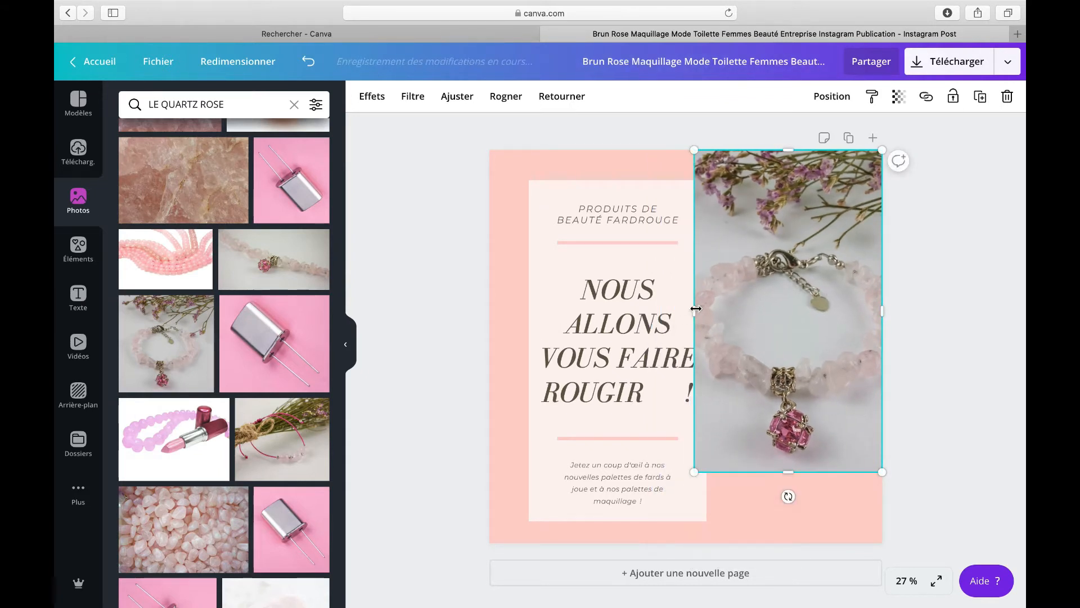
left_click_drag(696, 309, 686, 308)
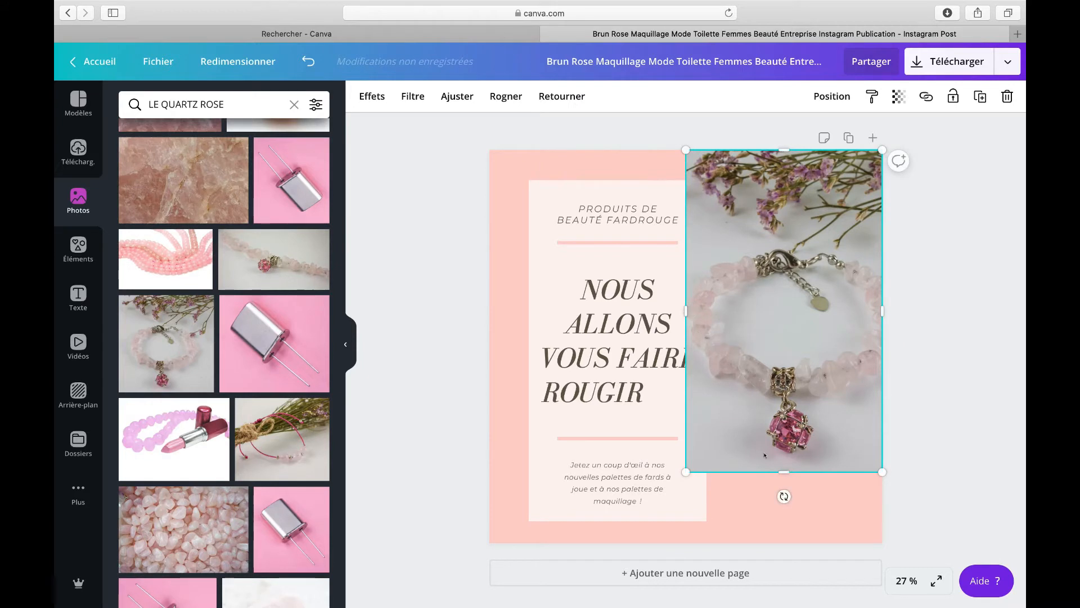
left_click_drag(788, 469, 788, 552)
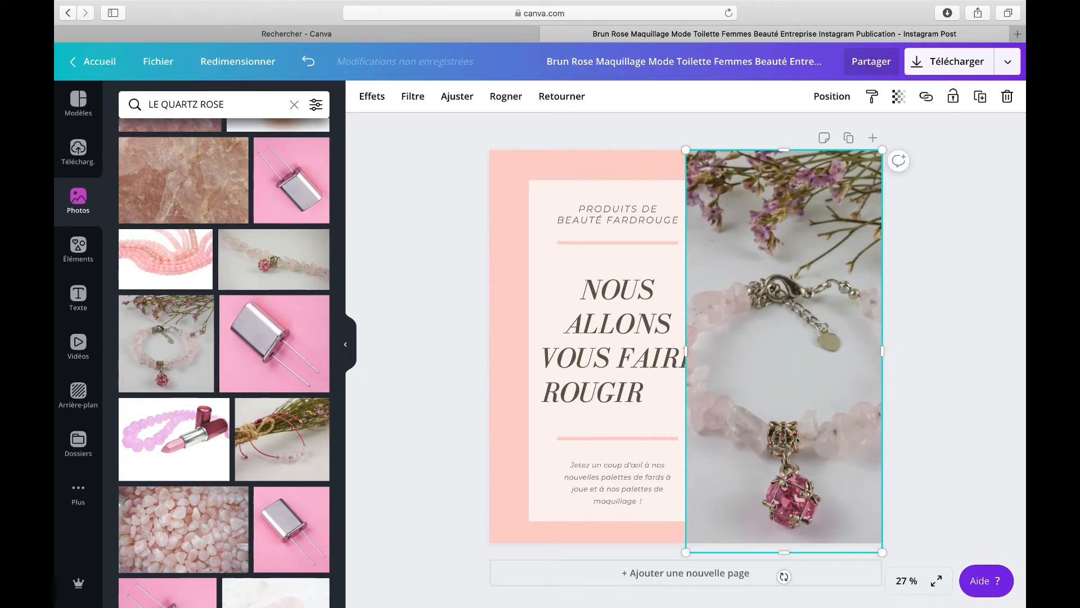
Step: Replace the bracelet photo with the trending photo of a woman wearing a pink necklace, fitted to the page's right side
scroll(292, 307, "down", 10)
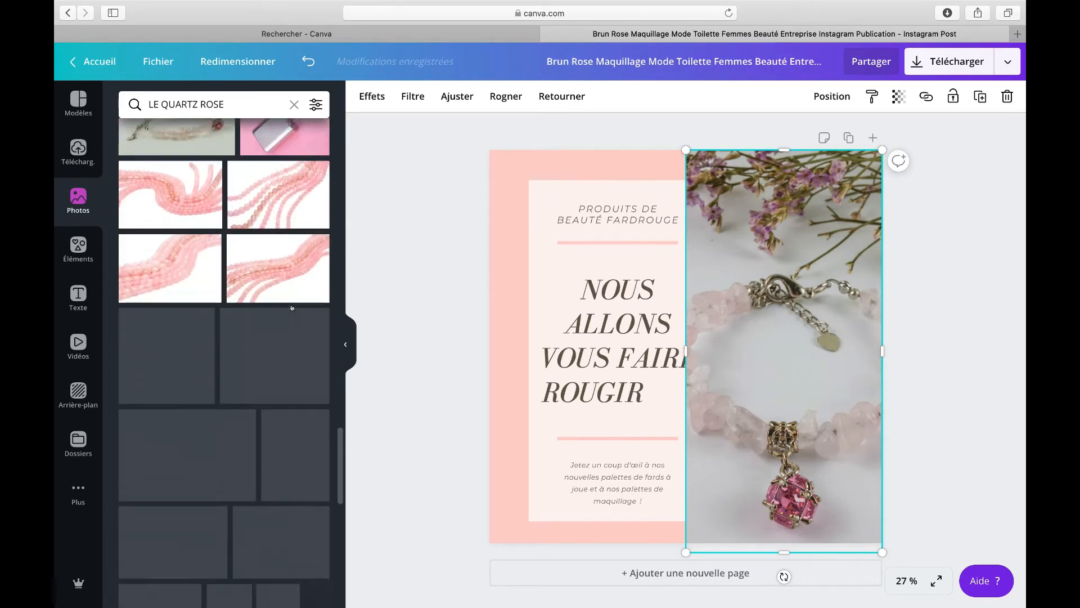
scroll(290, 307, "up", 15)
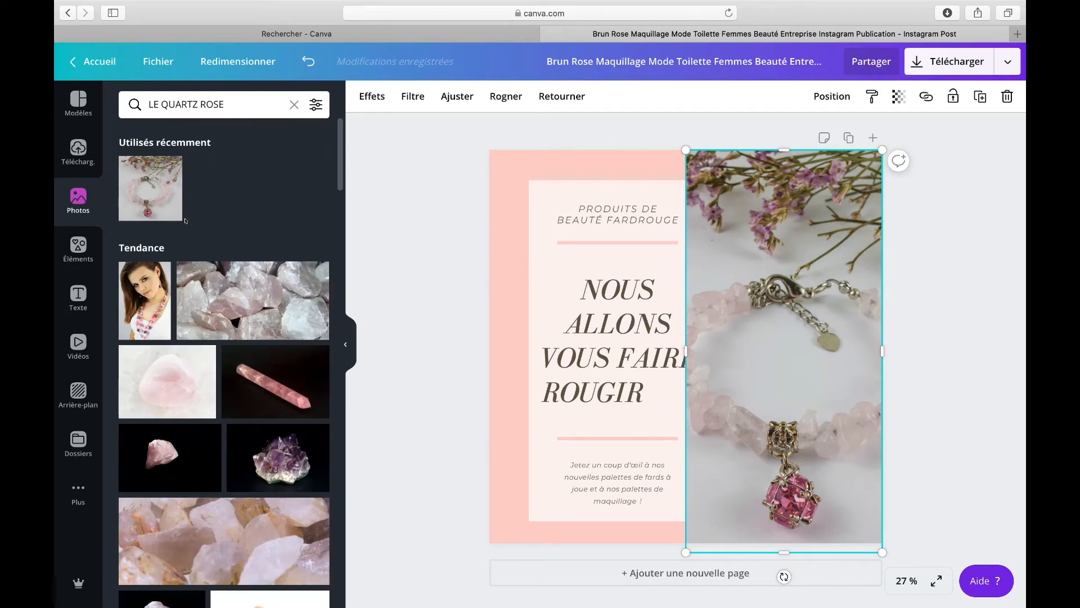
scroll(289, 305, "down", 2)
left_click(140, 229)
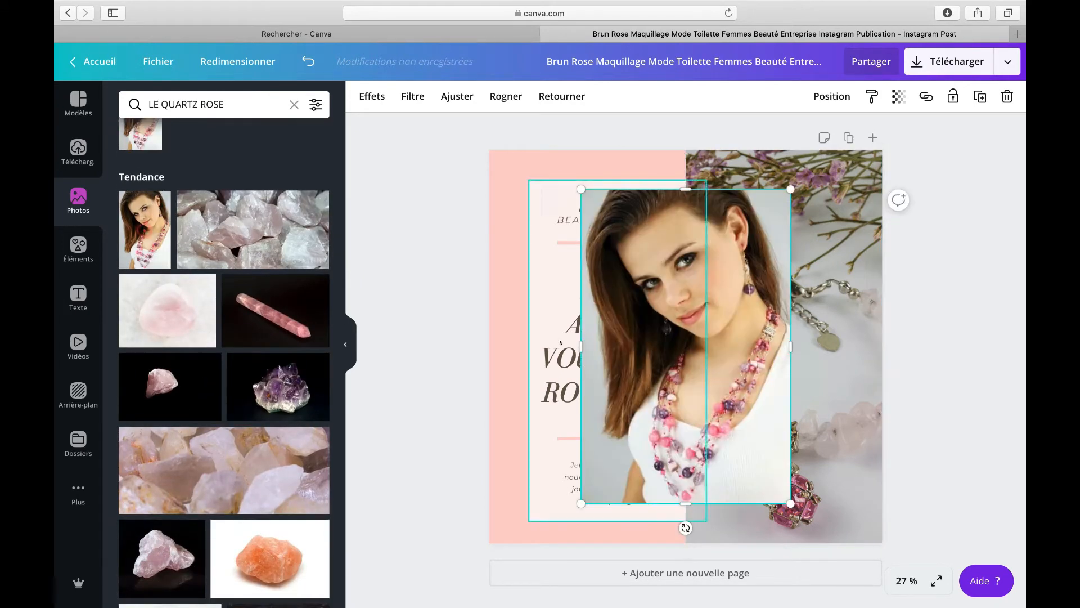
key("Delete")
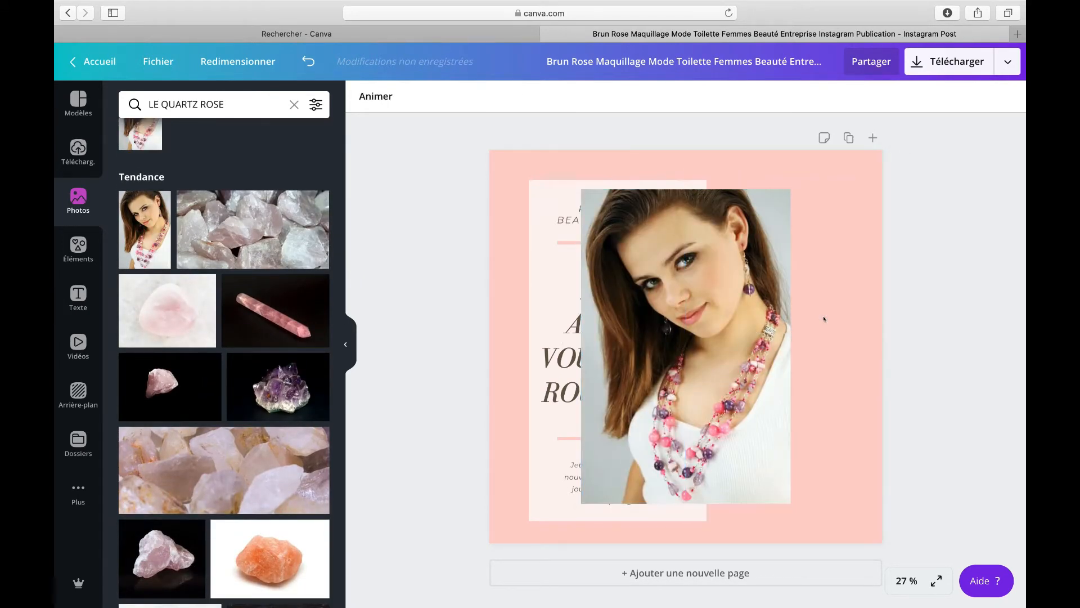
left_click_drag(776, 313, 867, 274)
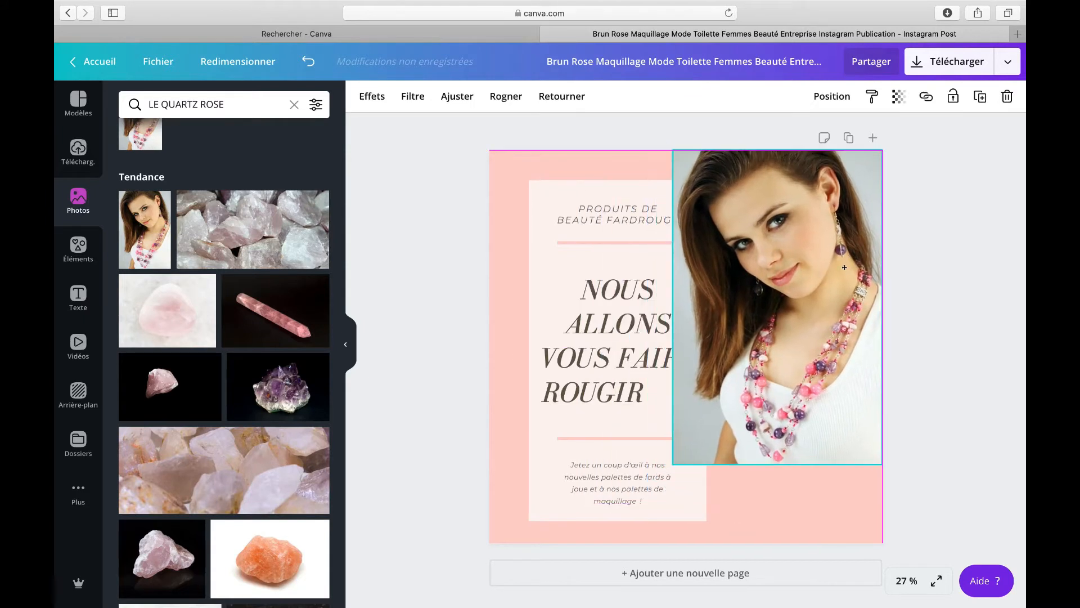
left_click_drag(778, 514, 778, 549)
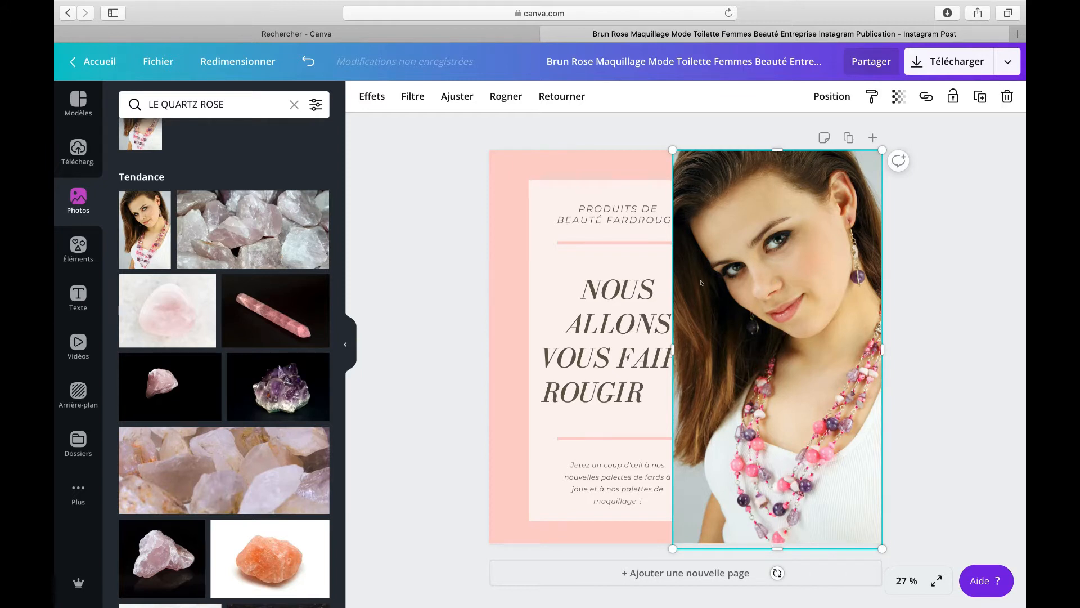
Step: Send the woman's photo backward so it sits behind the text panel
left_click(606, 248)
left_click(782, 255)
left_click(668, 246)
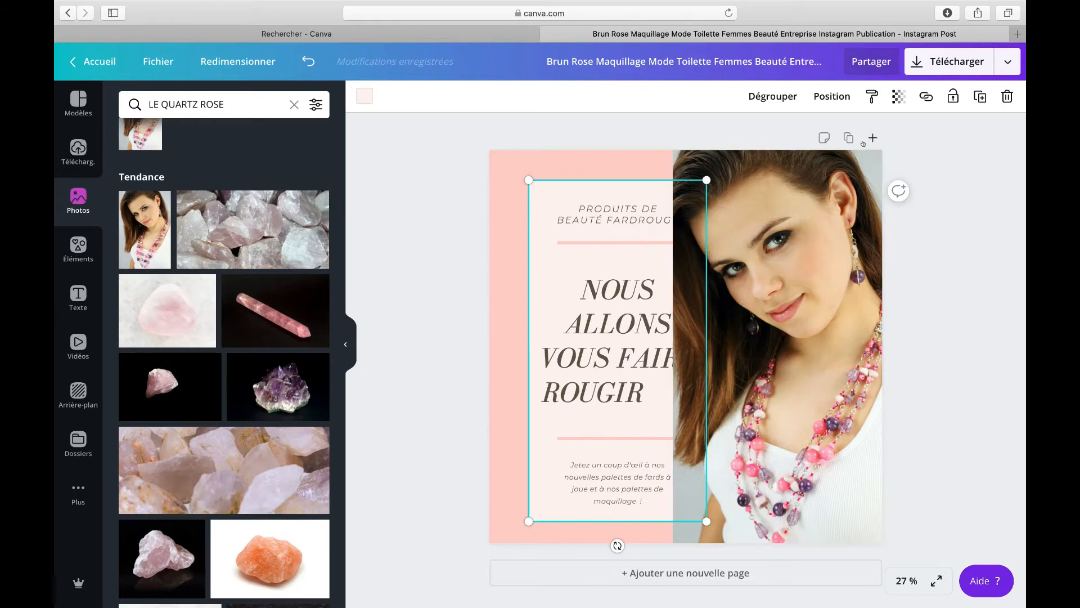
left_click(832, 96)
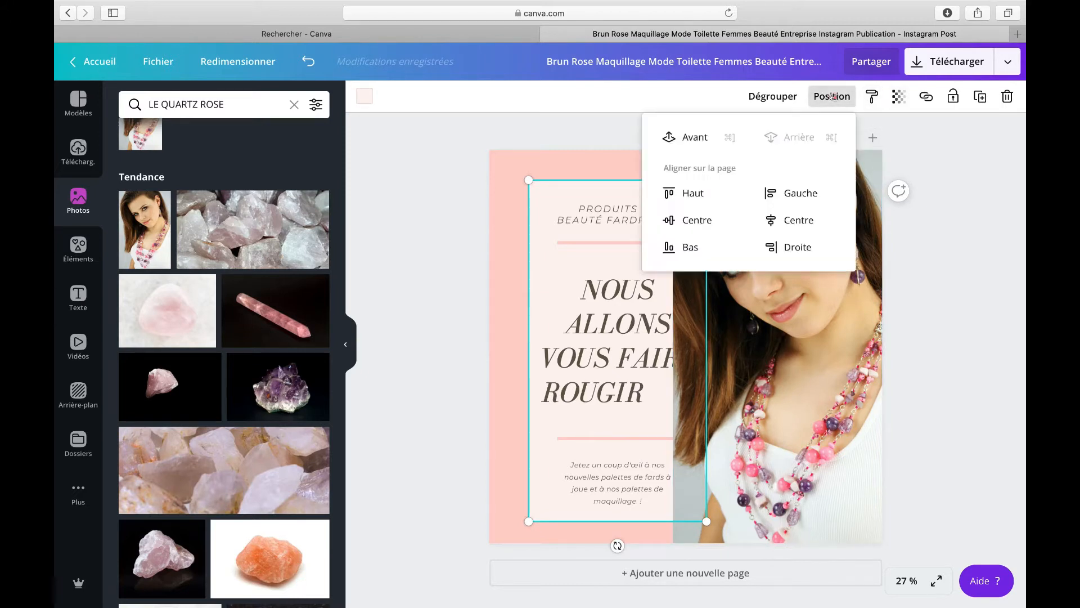
left_click(810, 338)
left_click(832, 97)
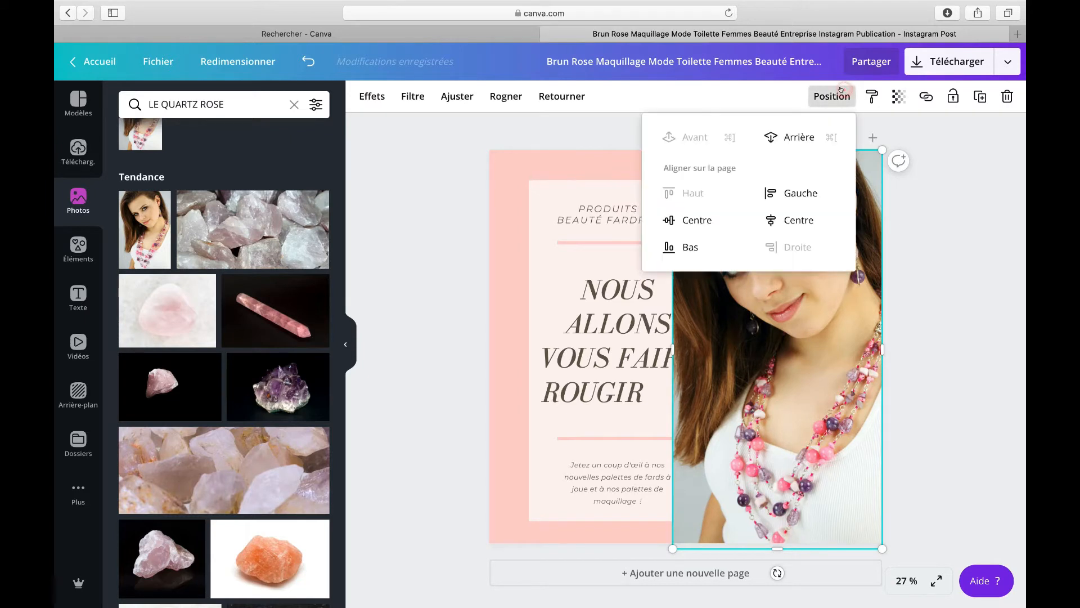
left_click(794, 135)
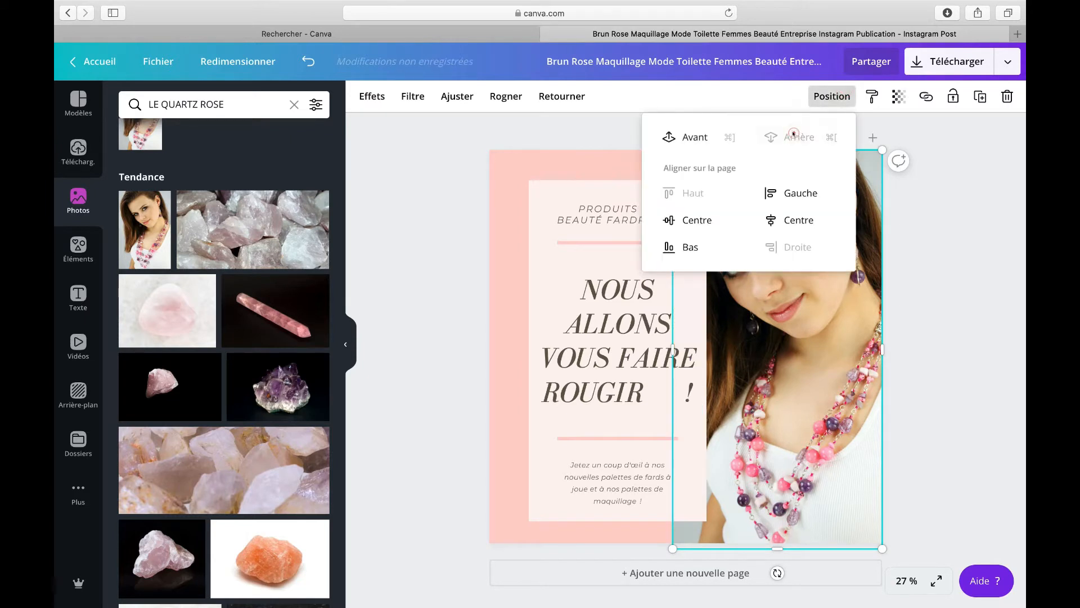
left_click(826, 354)
Step: Apply the Selfie filter to the woman's photo after trying several filters
left_click(488, 267)
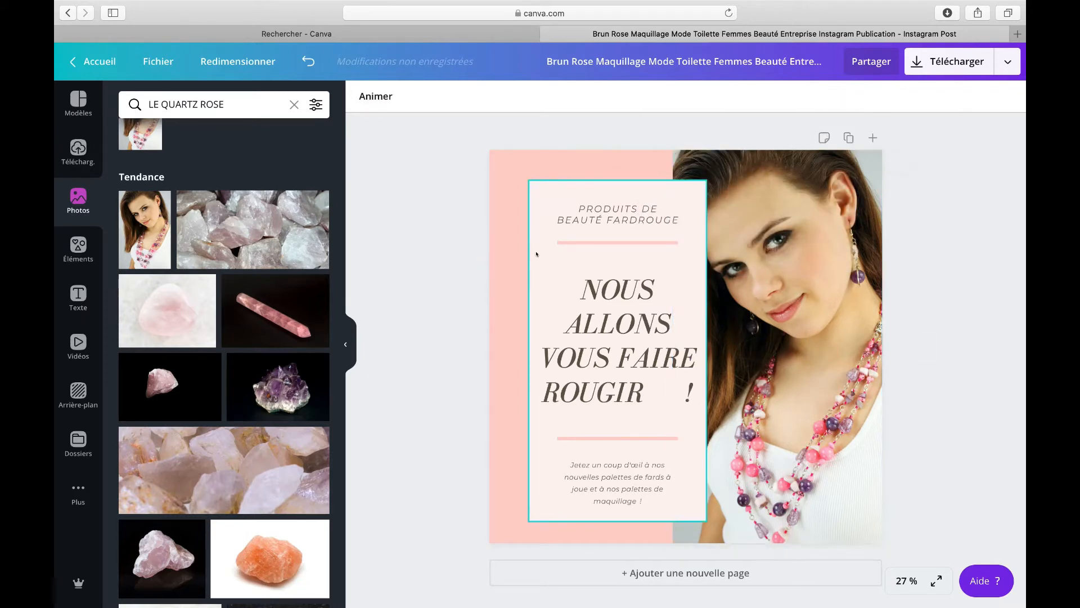
left_click(537, 252)
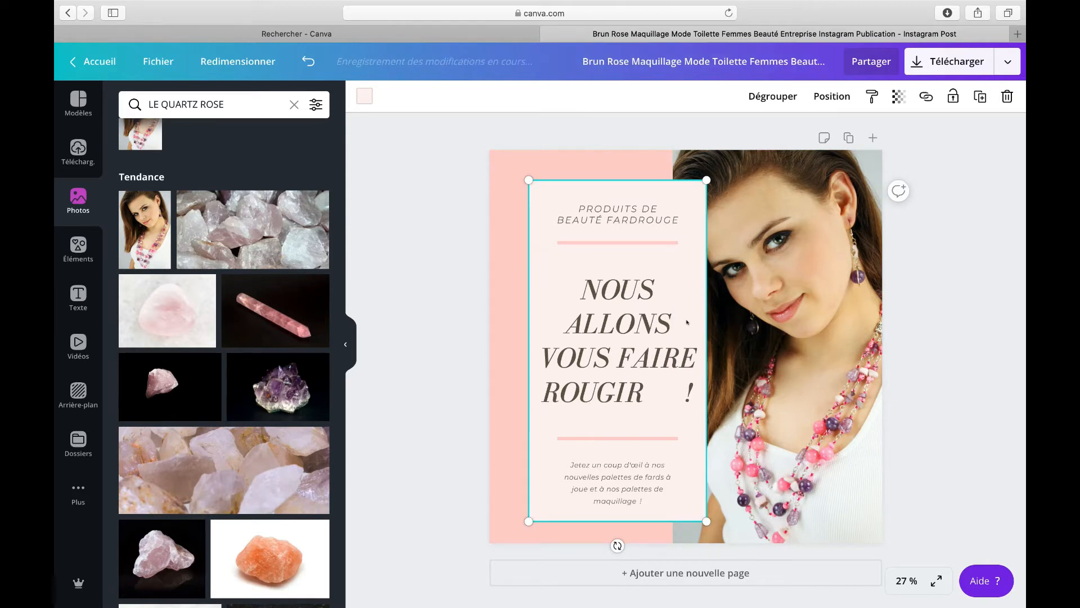
left_click(785, 284)
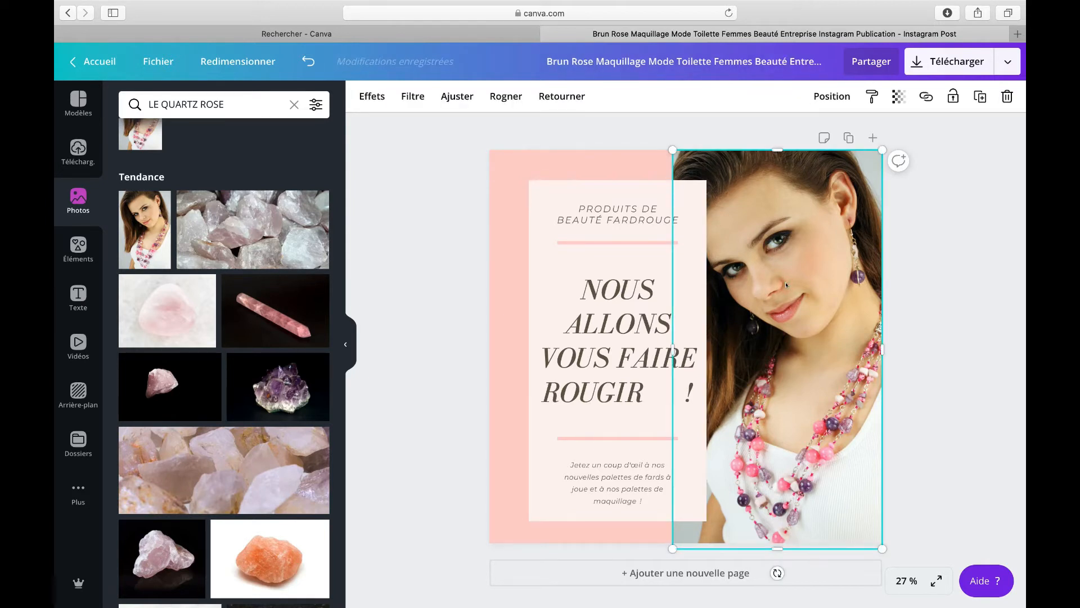
left_click(378, 94)
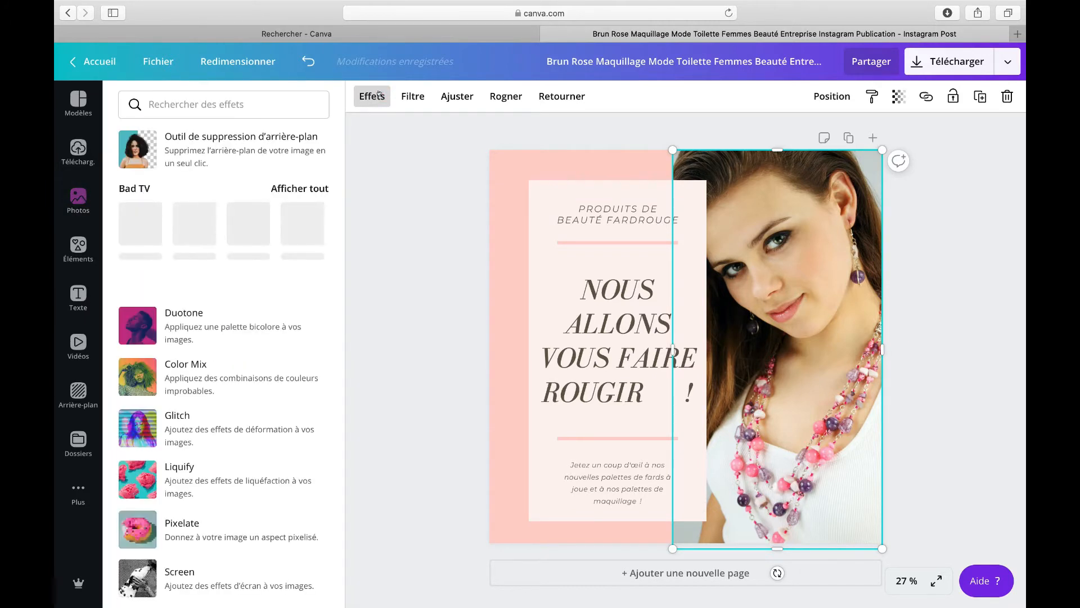
left_click(414, 96)
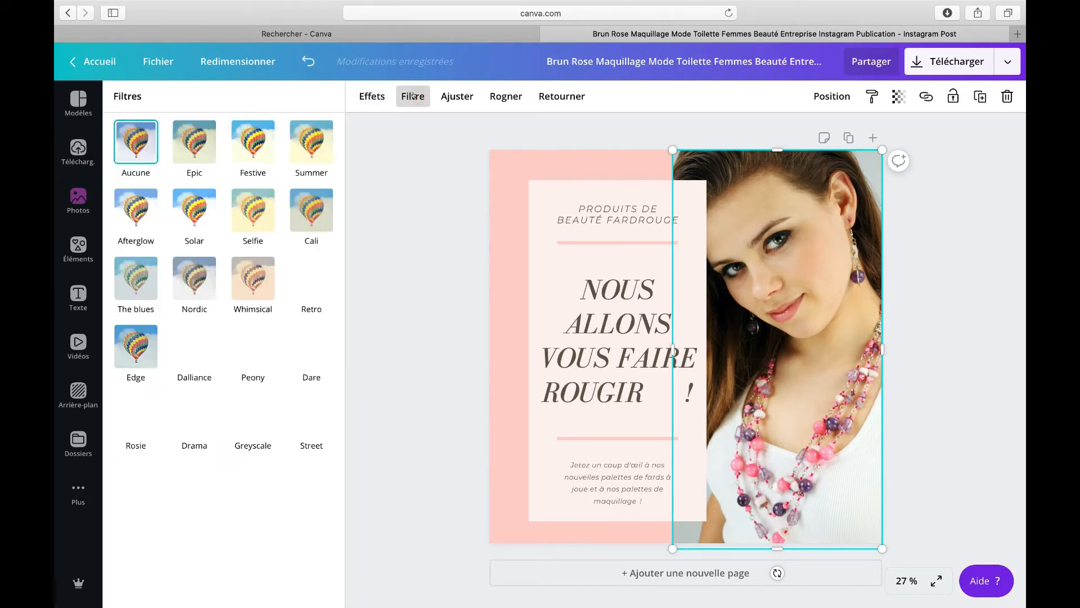
left_click(195, 140)
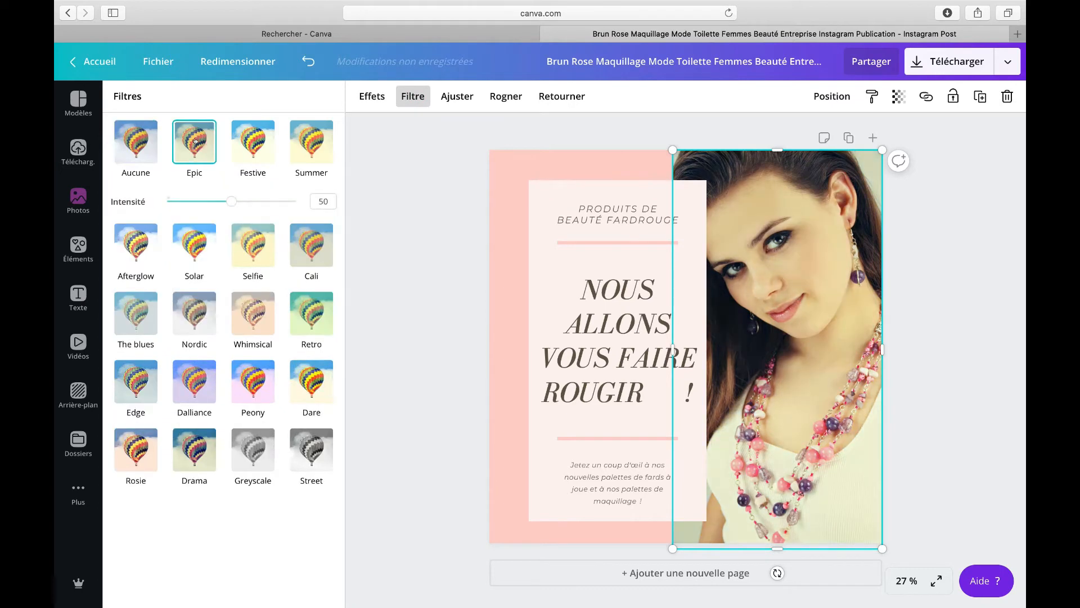
left_click(247, 138)
left_click(251, 240)
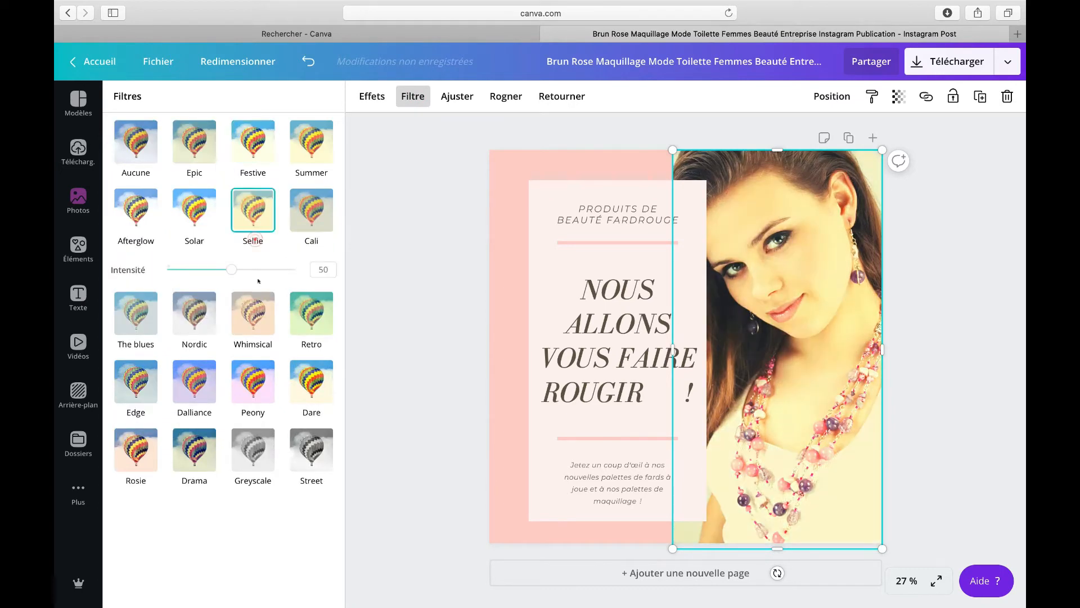
left_click(257, 307)
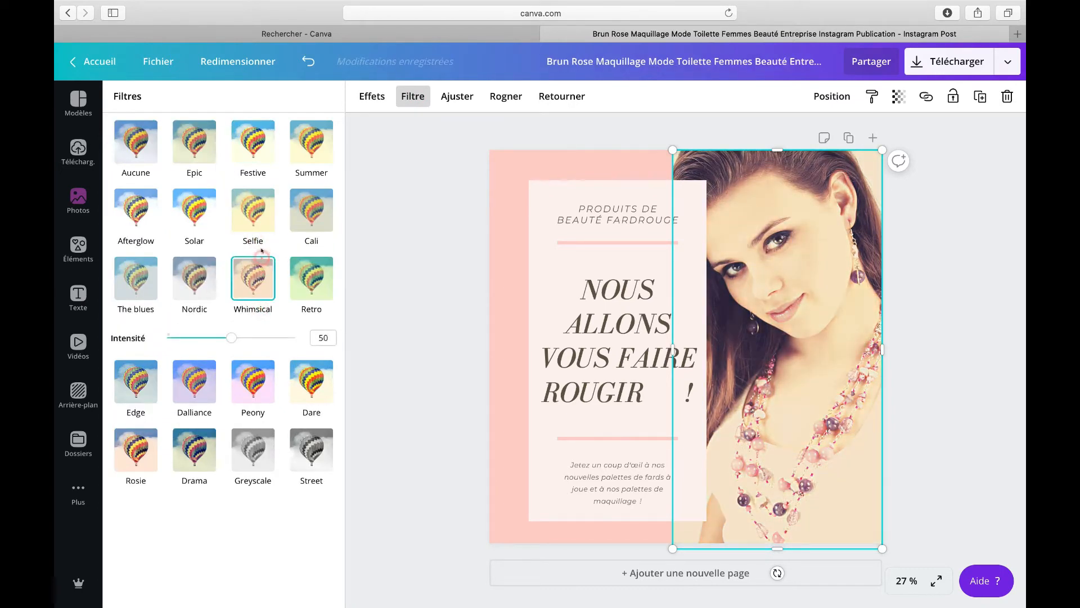
left_click(261, 228)
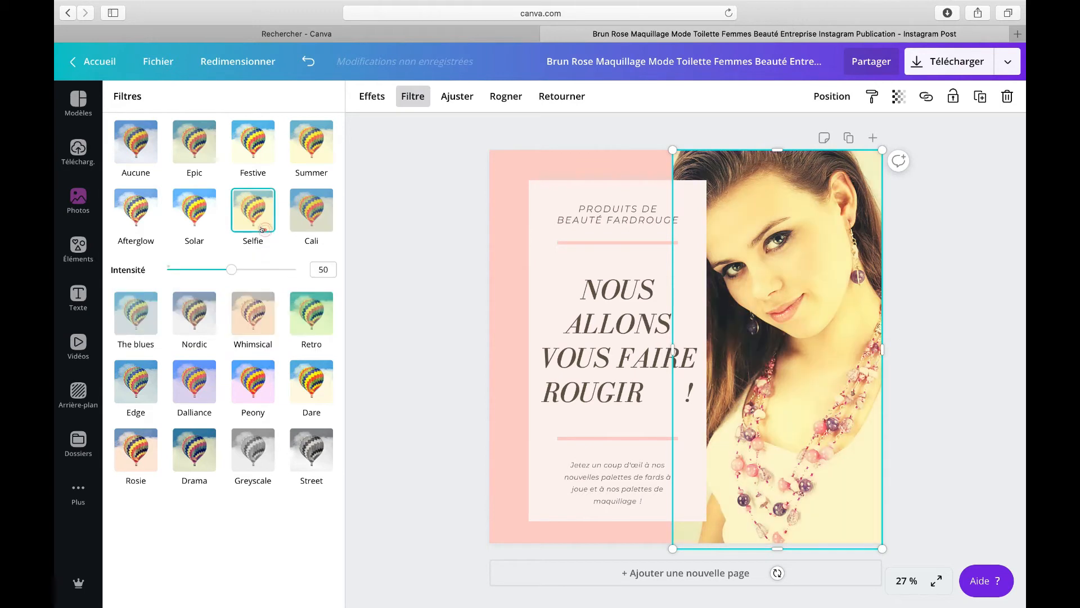
Step: Reposition the woman's photo slightly within its crop frame
left_click(449, 98)
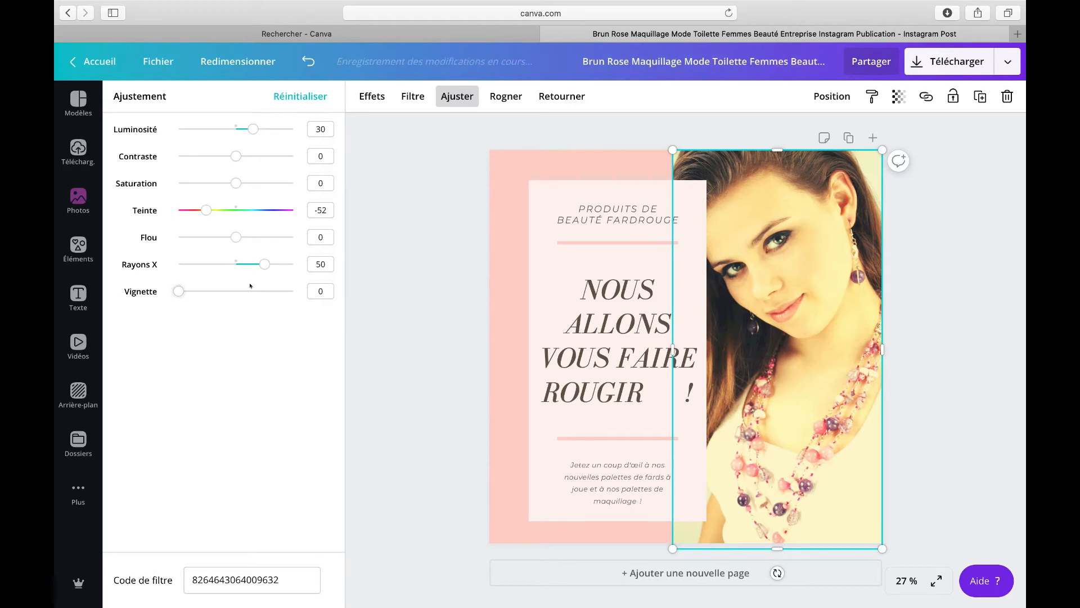
left_click(509, 96)
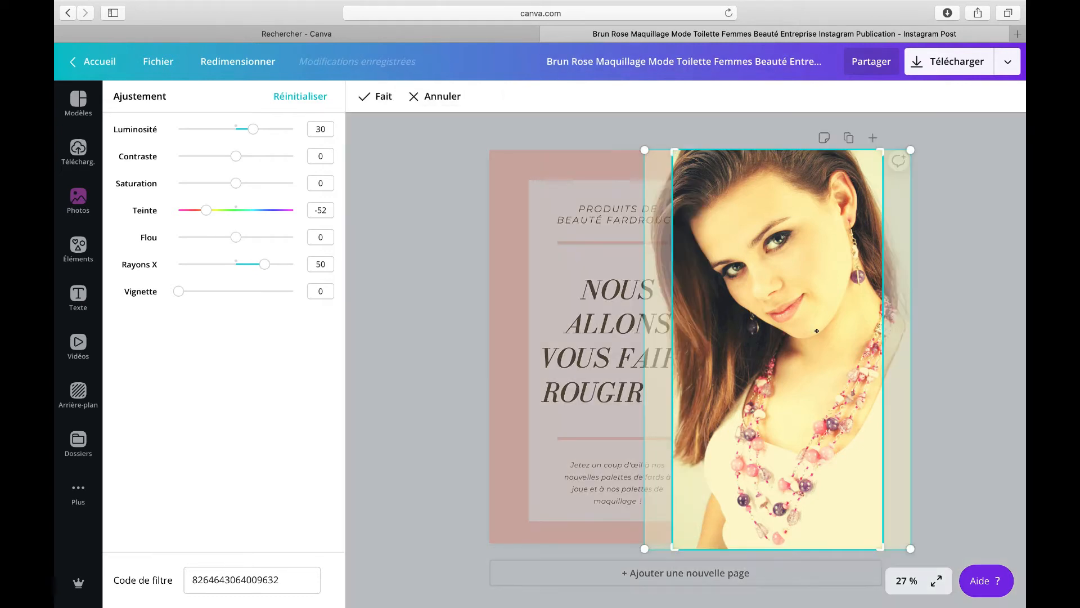
left_click_drag(817, 332, 791, 326)
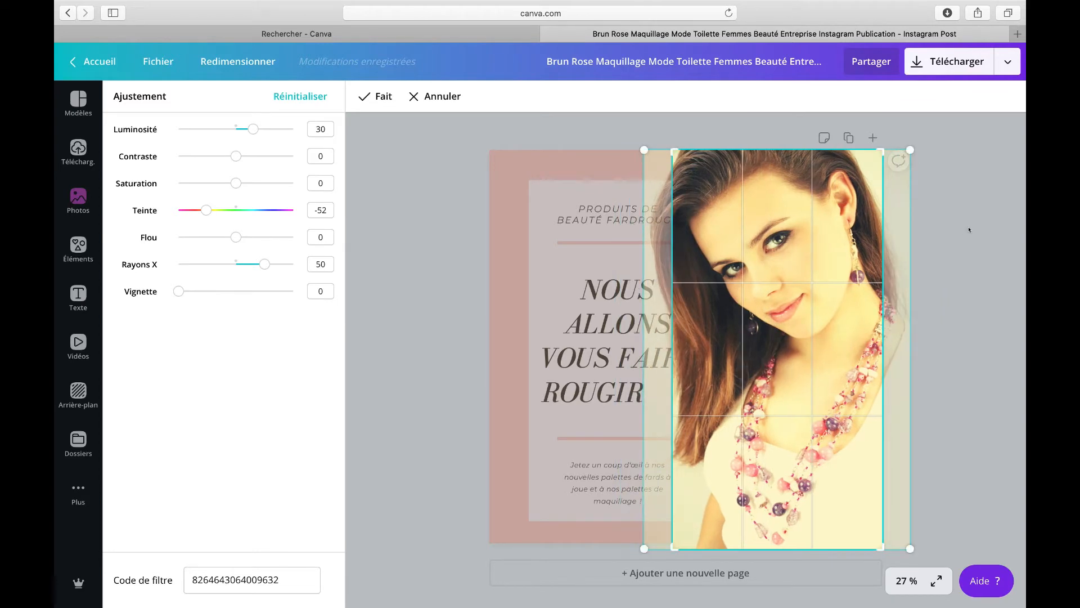
left_click(969, 229)
Step: Try flipping the woman's photo horizontally and vertically, then flip it back both ways
left_click(562, 95)
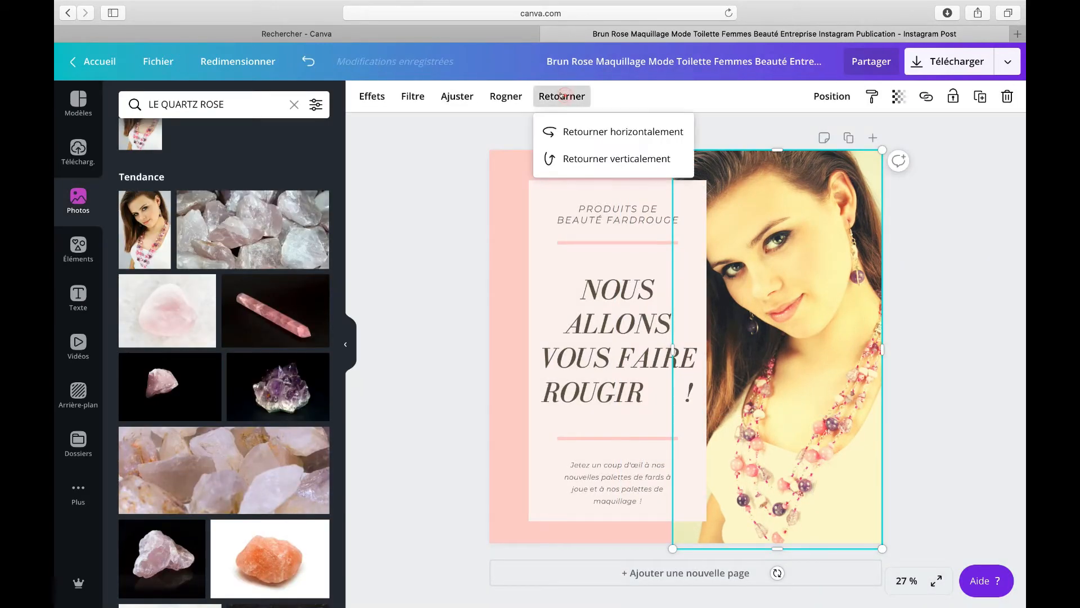
left_click(584, 132)
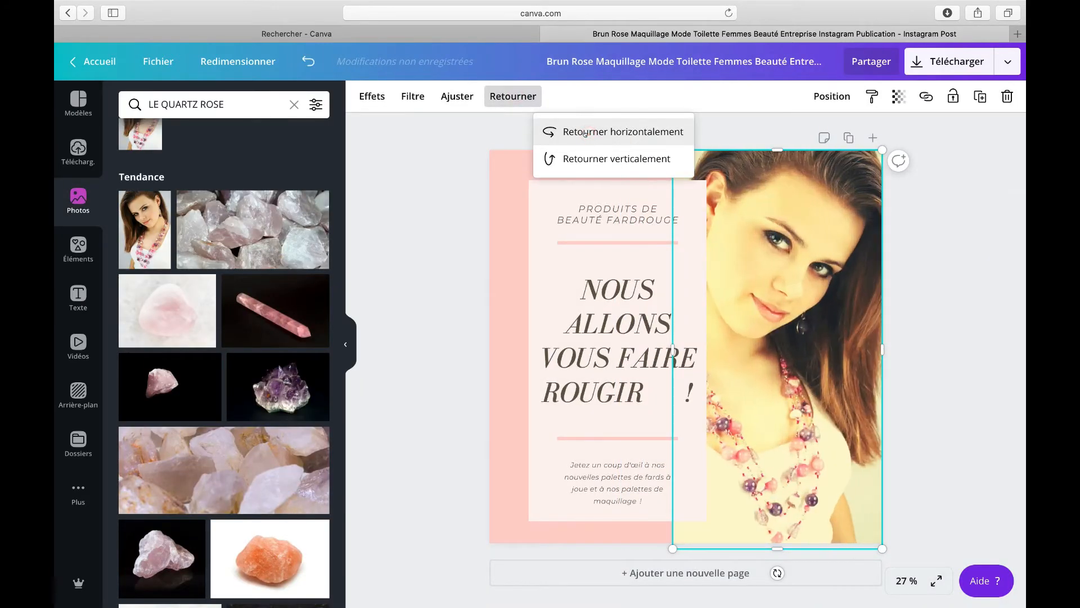
left_click(595, 158)
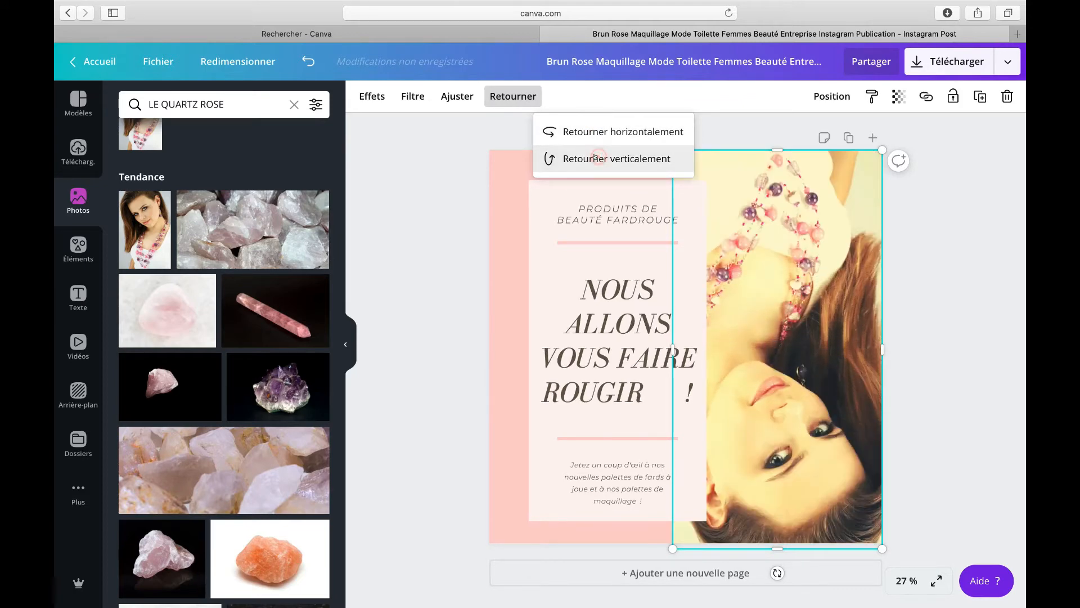
left_click(597, 126)
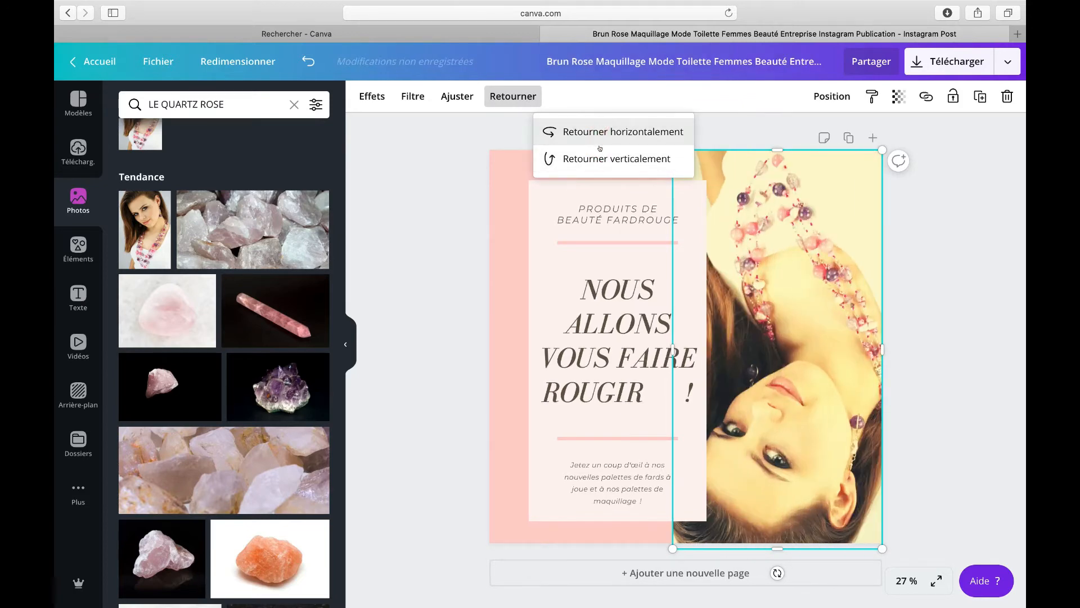
left_click(600, 149)
left_click(987, 274)
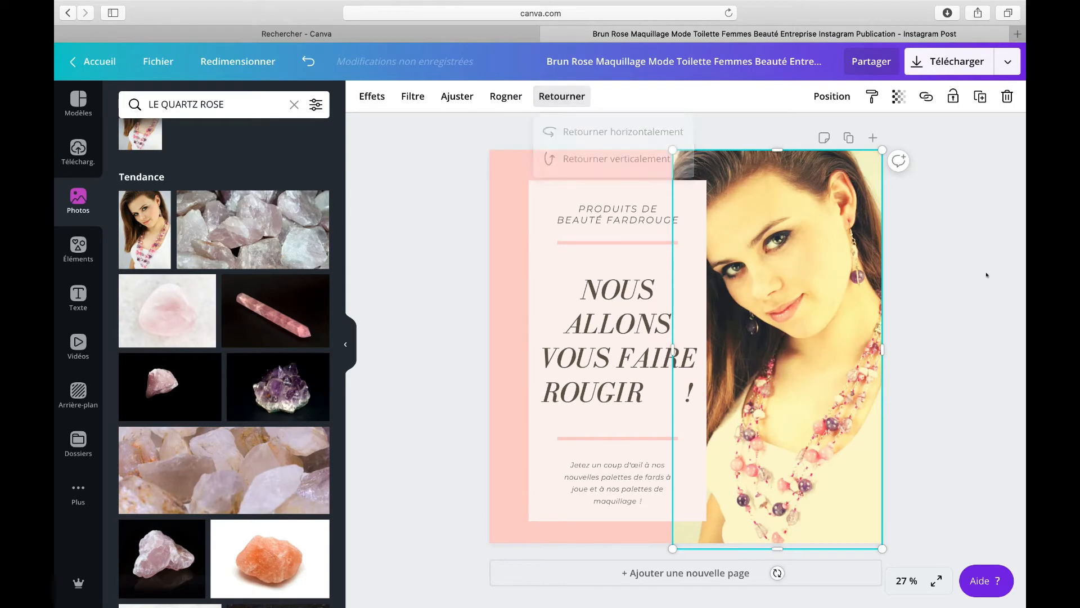
Step: Set the woman's photo transparency to 67
left_click(760, 175)
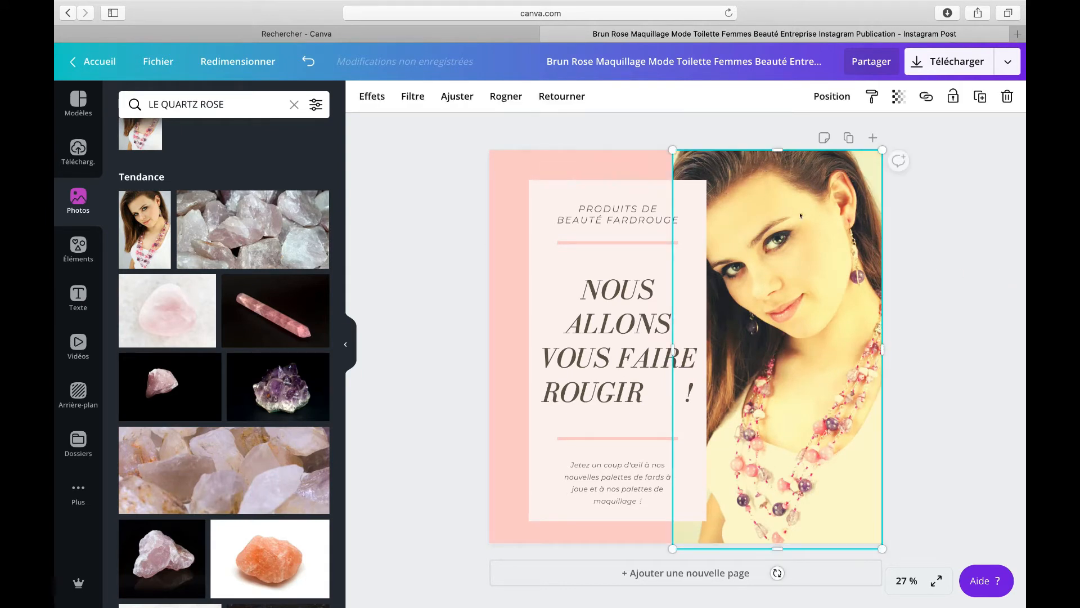
left_click(898, 96)
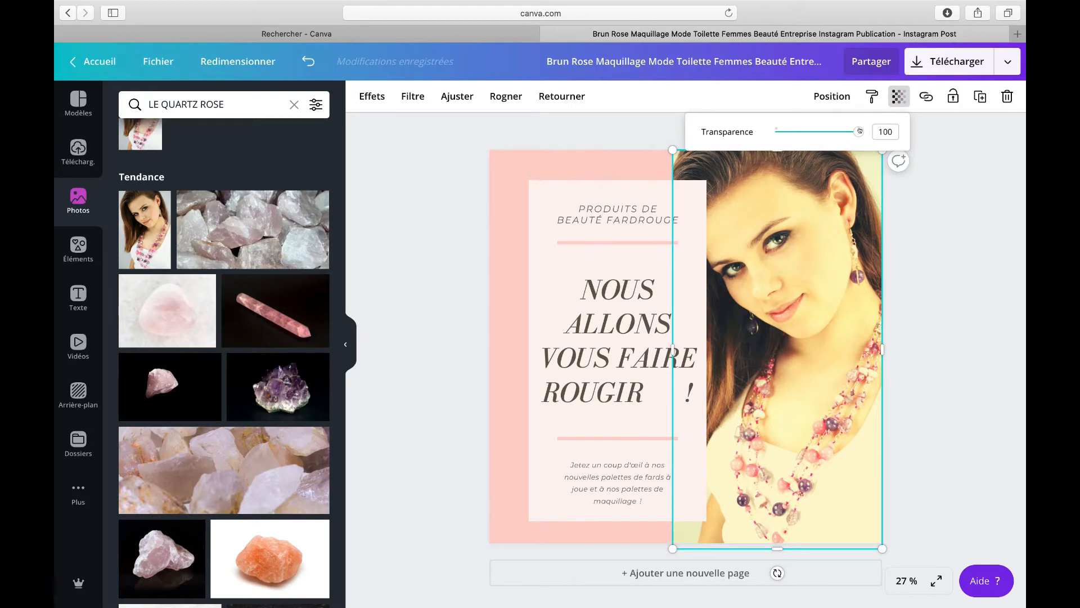
left_click_drag(852, 131, 826, 132)
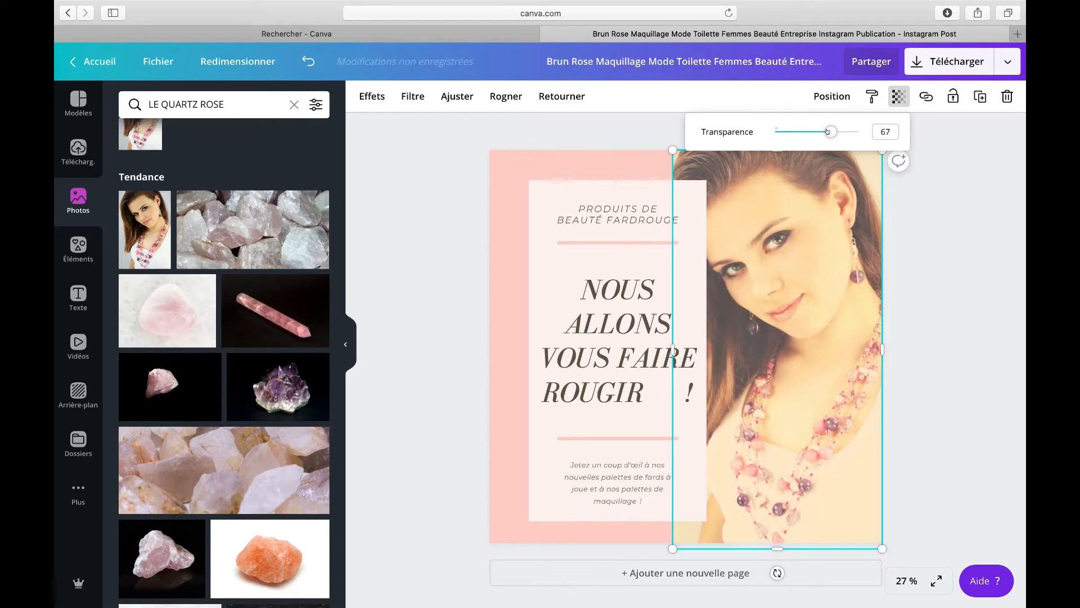
left_click(934, 234)
Step: Try colouring the headline text dark navy from the New colorimétrie 2020 palette
left_click(553, 199)
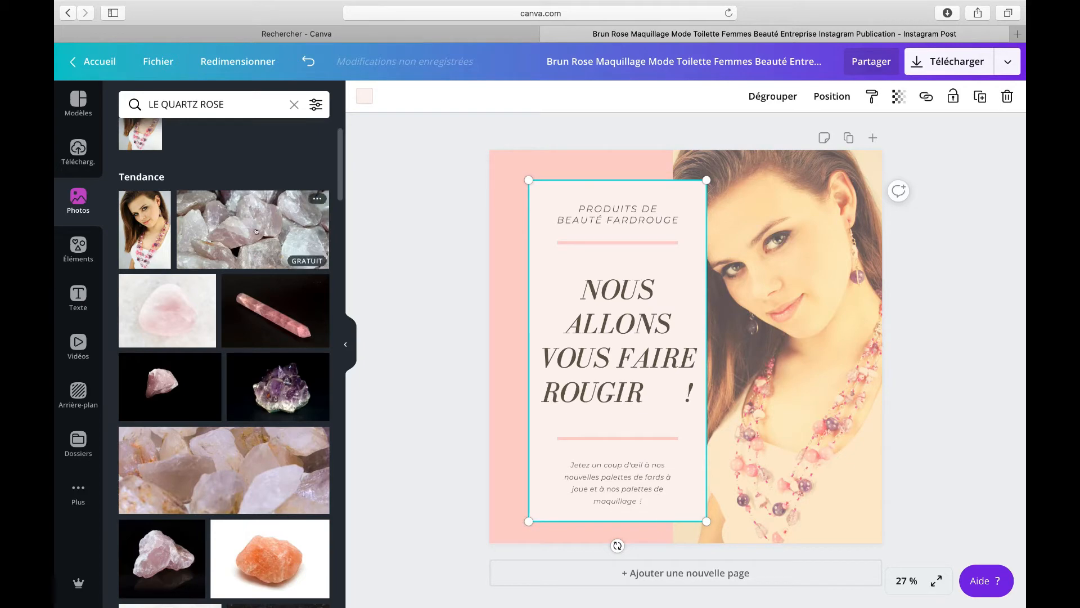
left_click(78, 292)
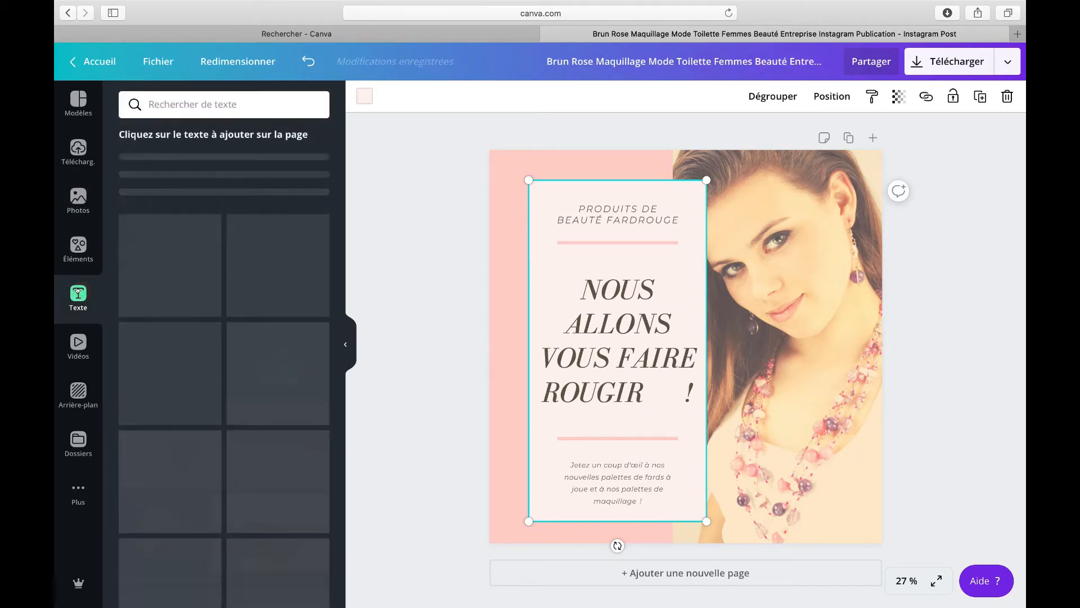
left_click(595, 293)
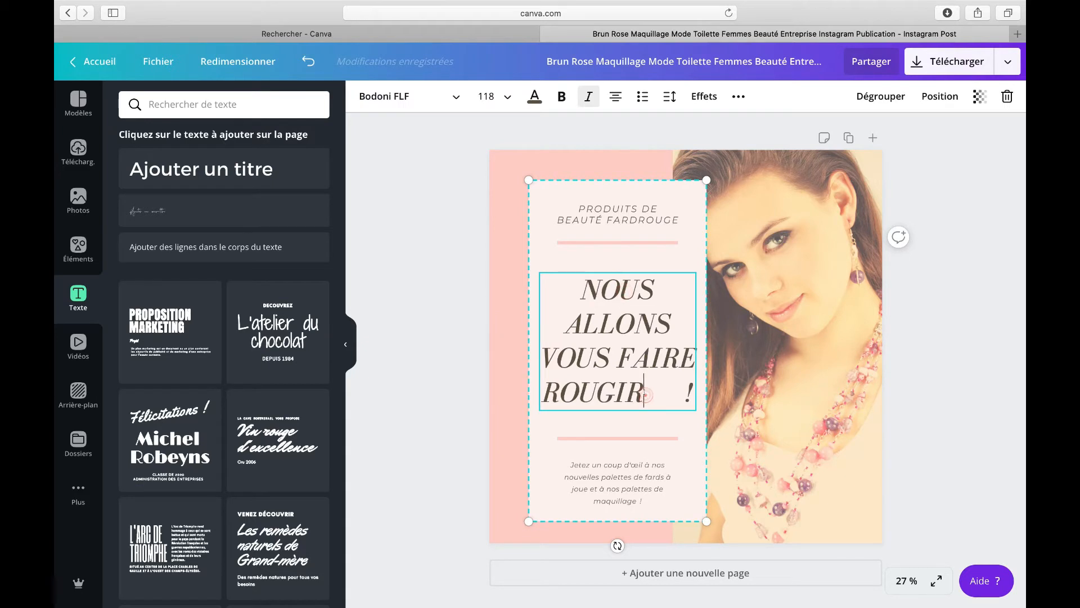
left_click_drag(645, 394, 564, 300)
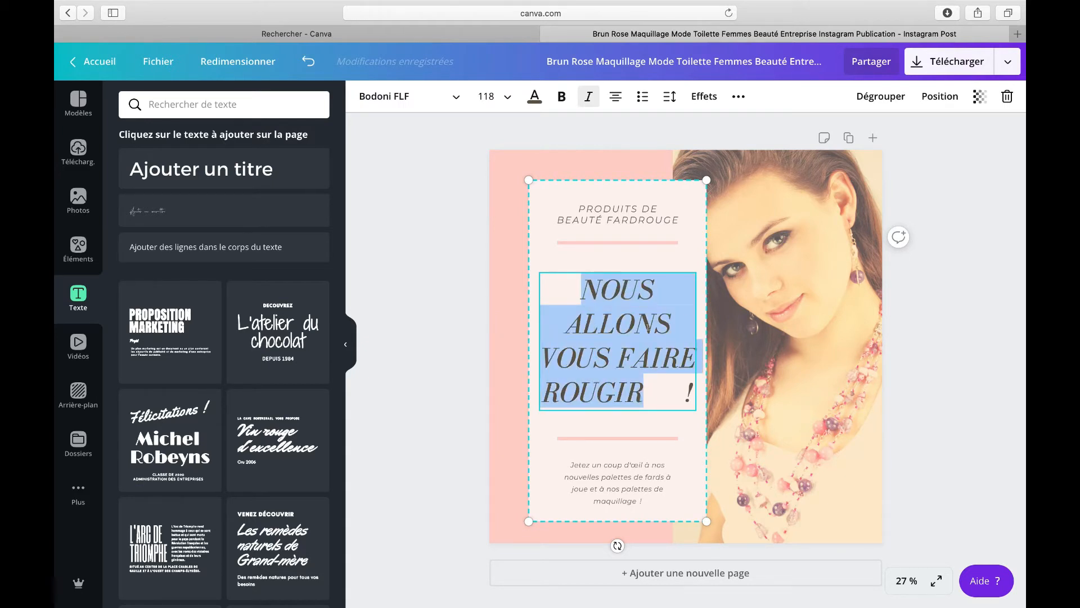
left_click(648, 326)
left_click_drag(640, 382, 578, 289)
left_click(527, 103)
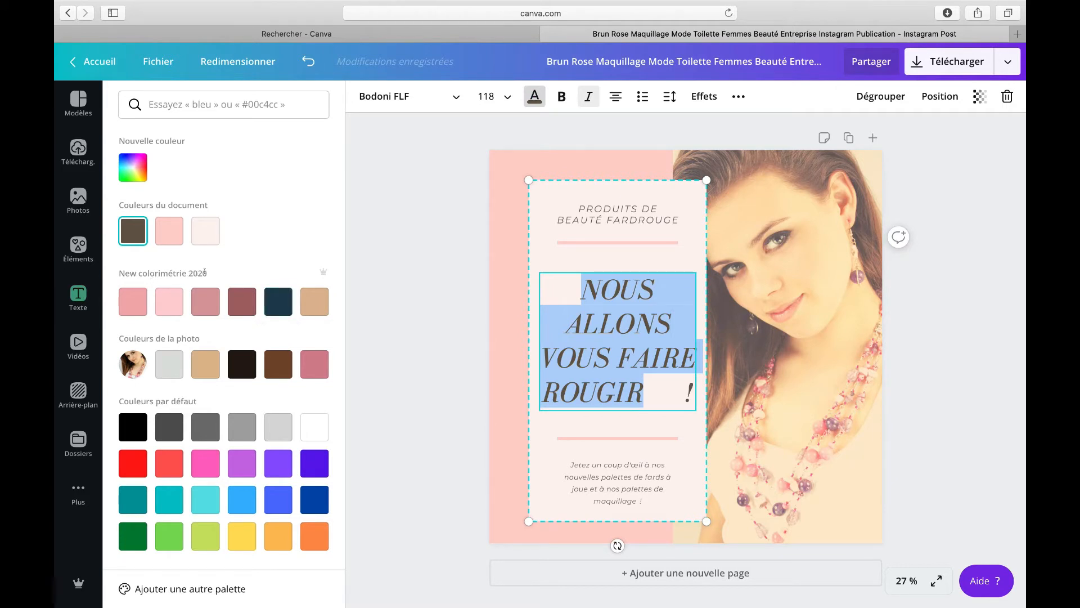
left_click(281, 300)
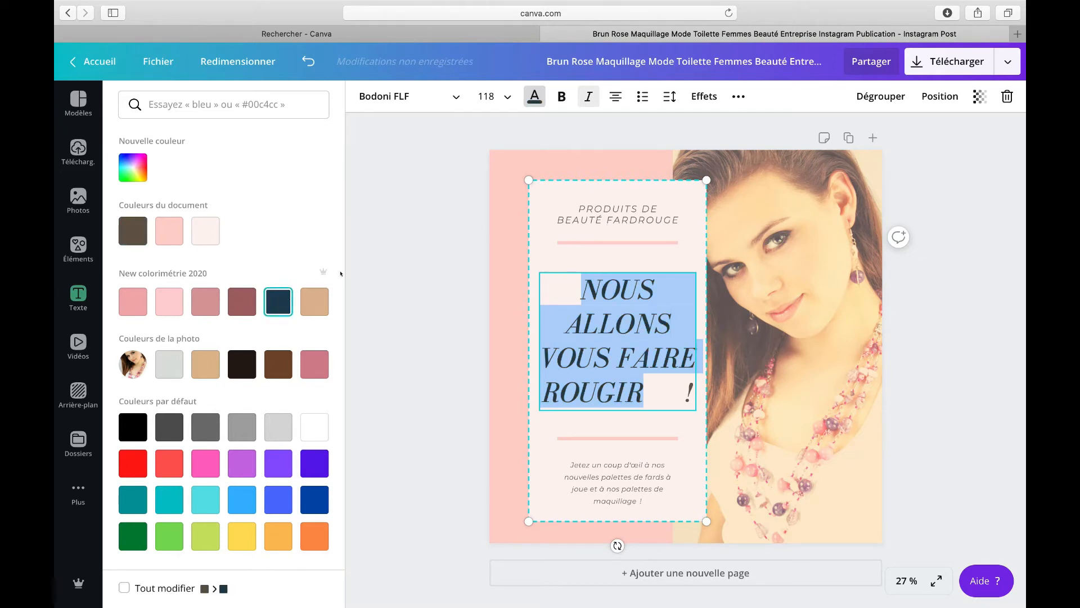
left_click(570, 283)
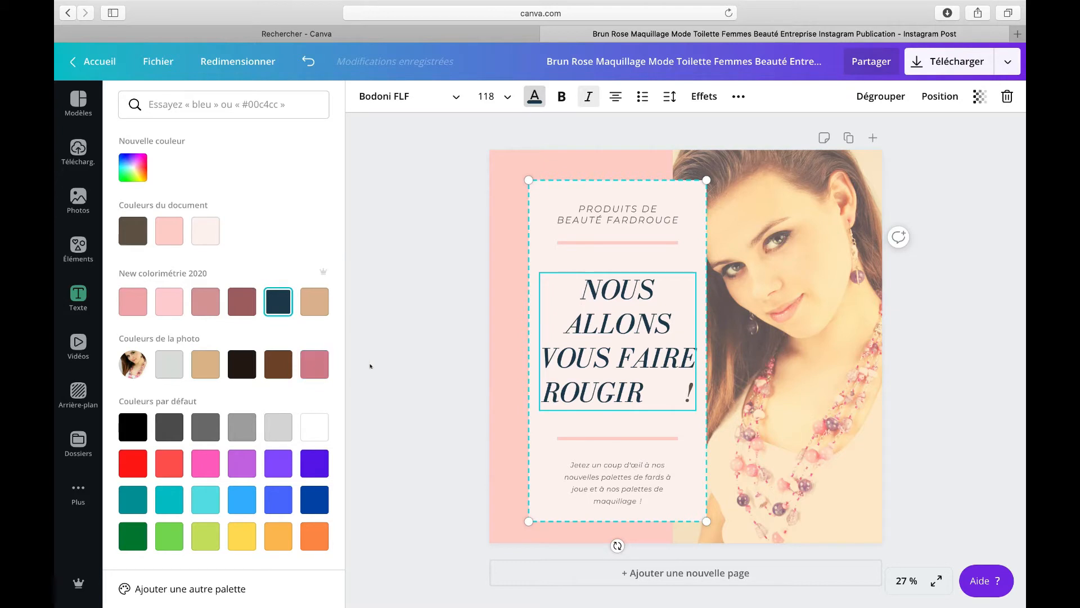
Step: Recolour the headline text brown using the photo's colours
left_click_drag(693, 390, 582, 288)
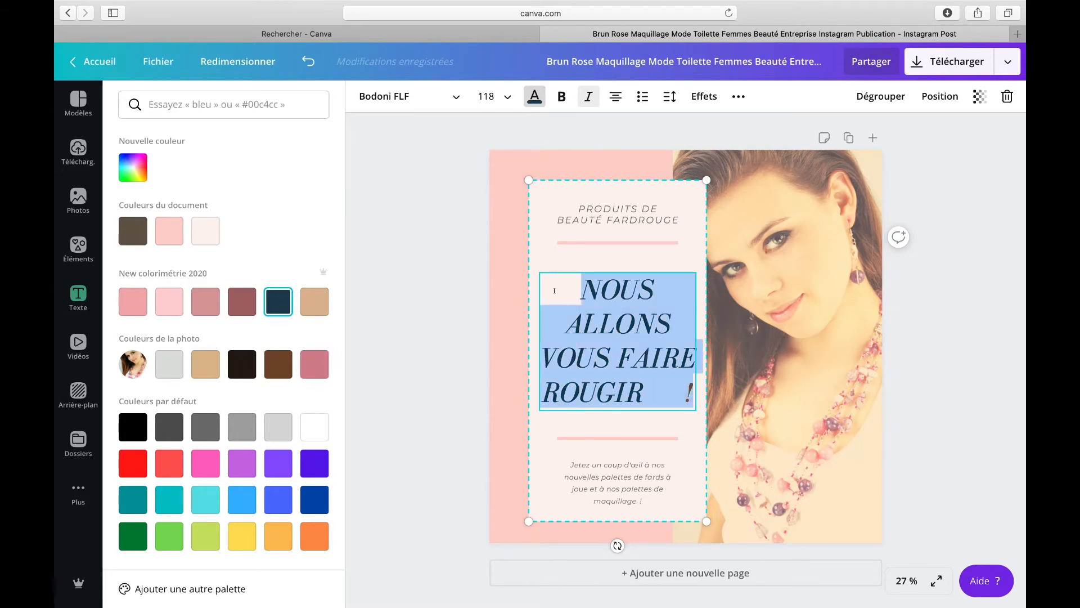
left_click(277, 357)
left_click(560, 333)
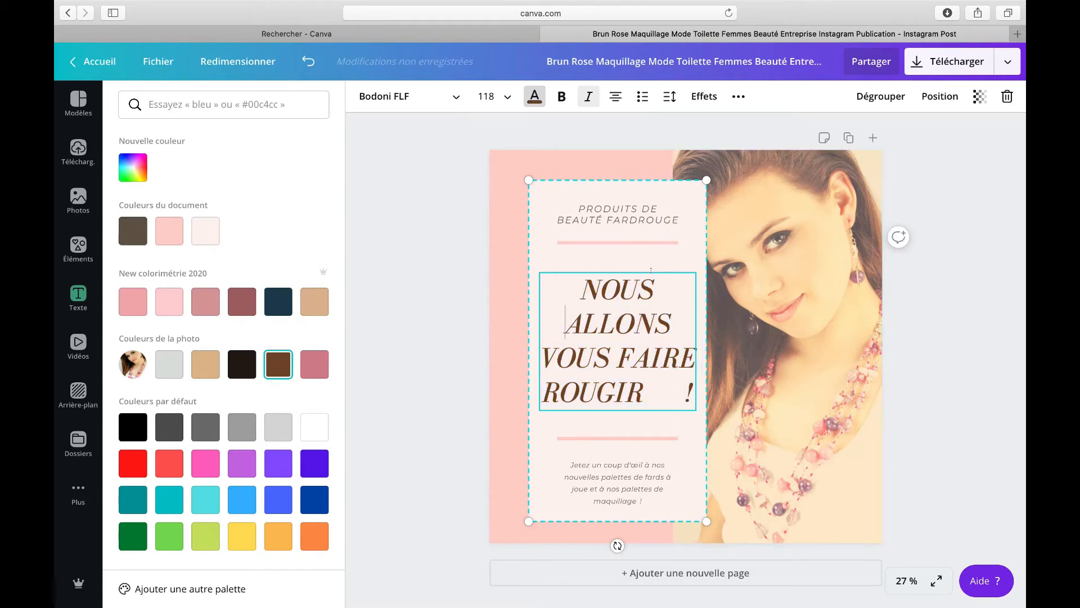
Step: Change the font of the PRODUITS DE BEAUTÉ FARDROUGE subtitle to Cerebri
left_click(624, 212)
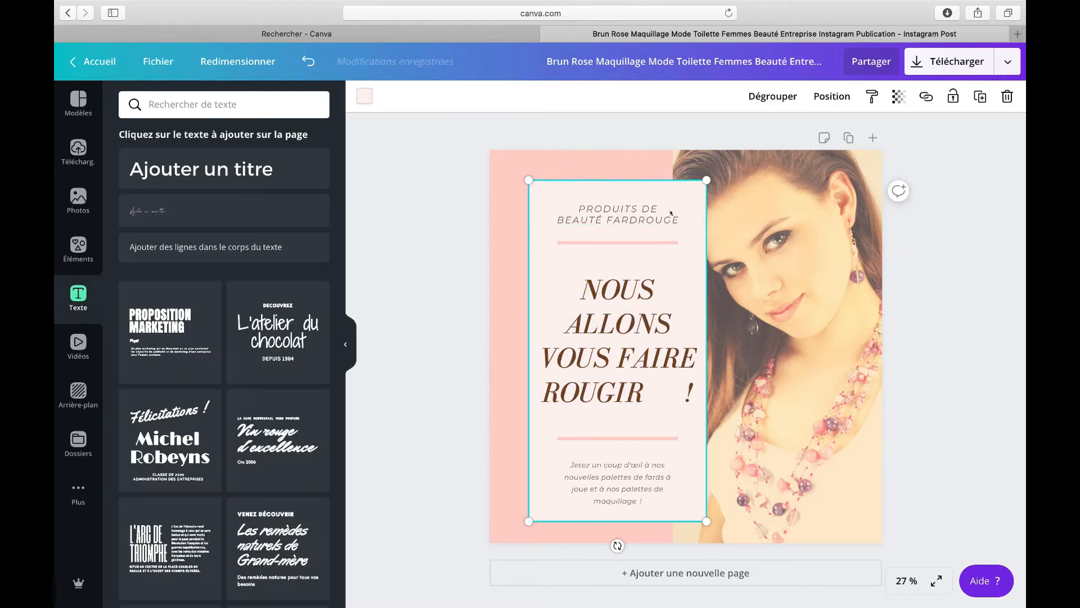
left_click_drag(676, 214, 566, 200)
left_click(669, 212)
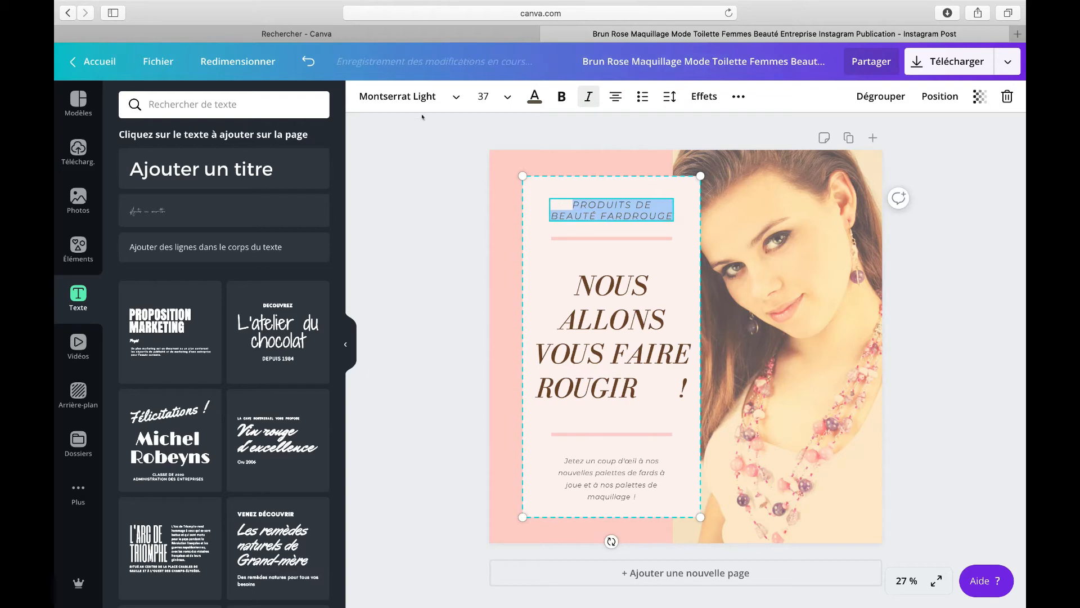
left_click(398, 96)
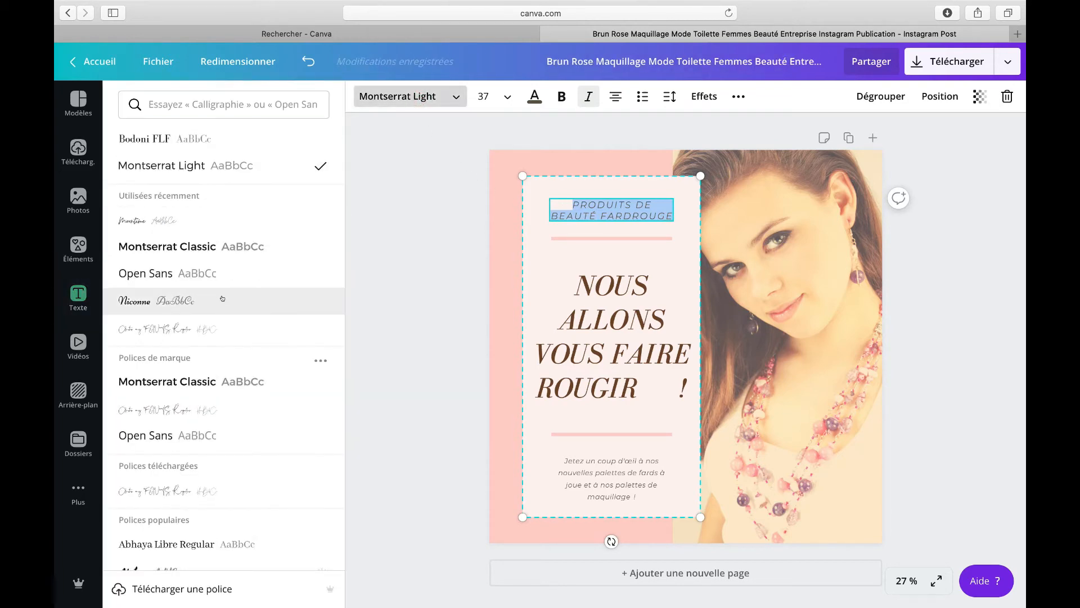
scroll(244, 354, "down", 4)
scroll(244, 355, "down", 7)
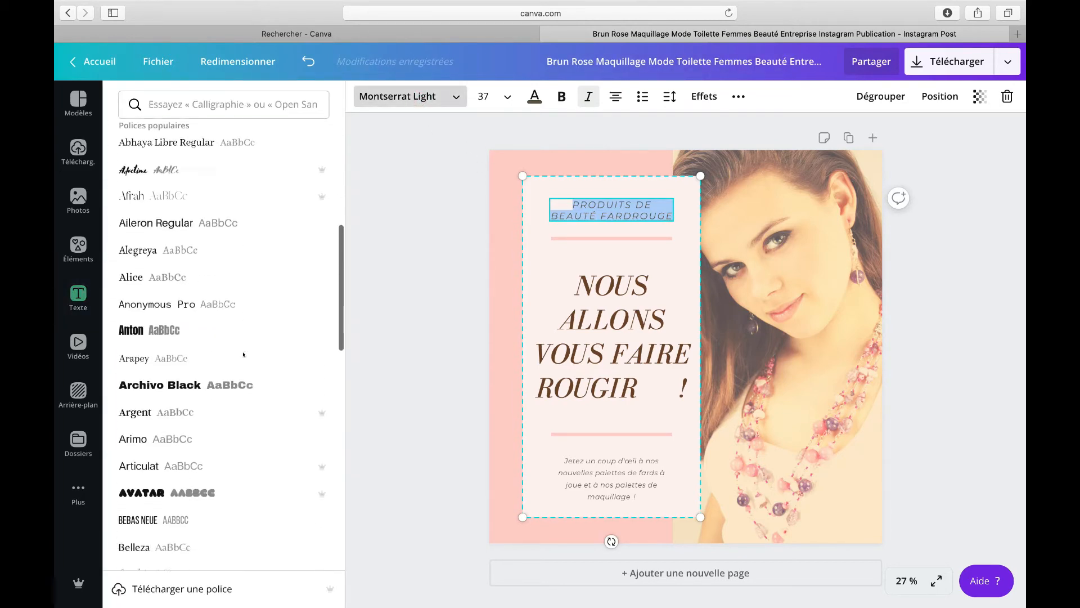
scroll(243, 354, "up", 10)
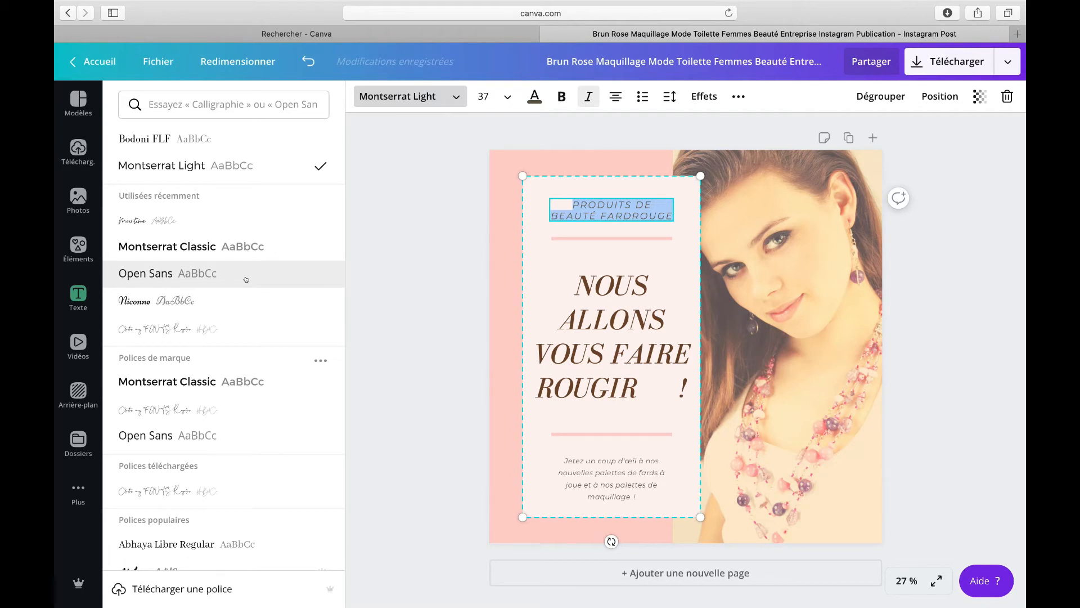
scroll(231, 405, "down", 5)
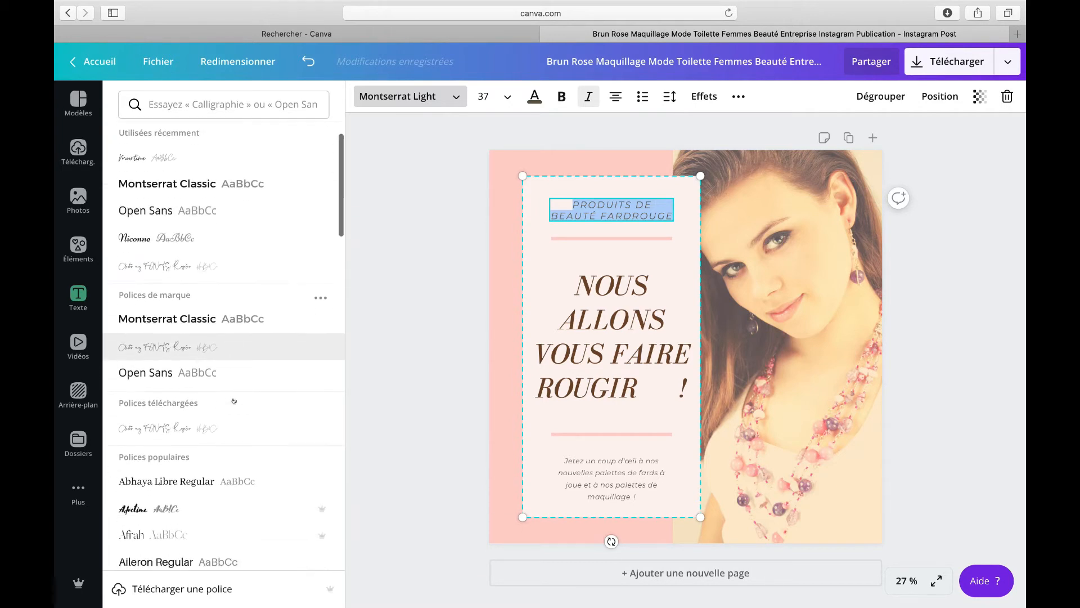
scroll(234, 401, "down", 8)
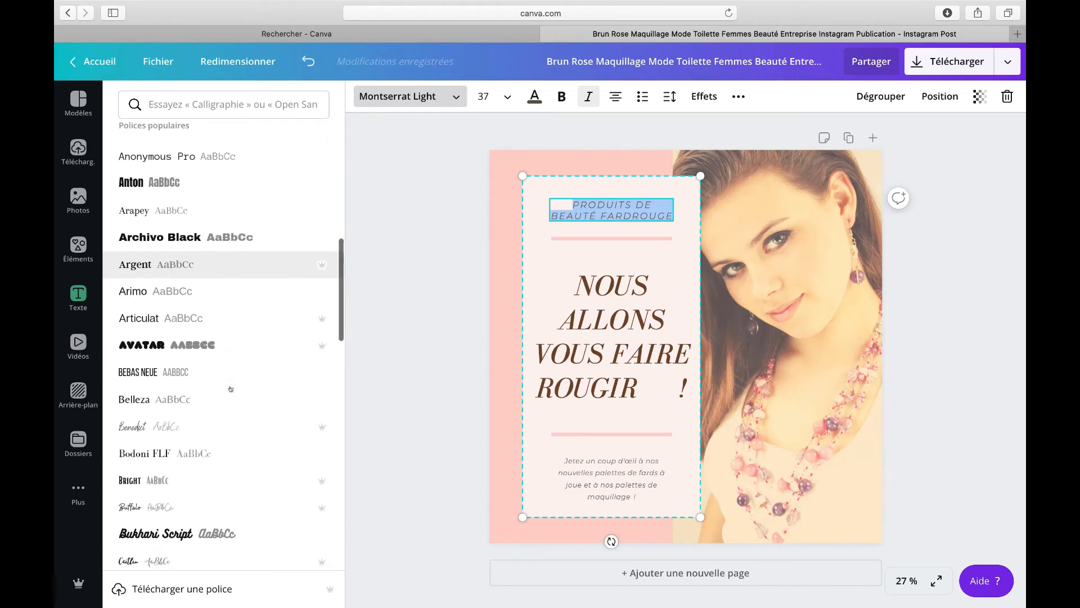
scroll(231, 388, "down", 3)
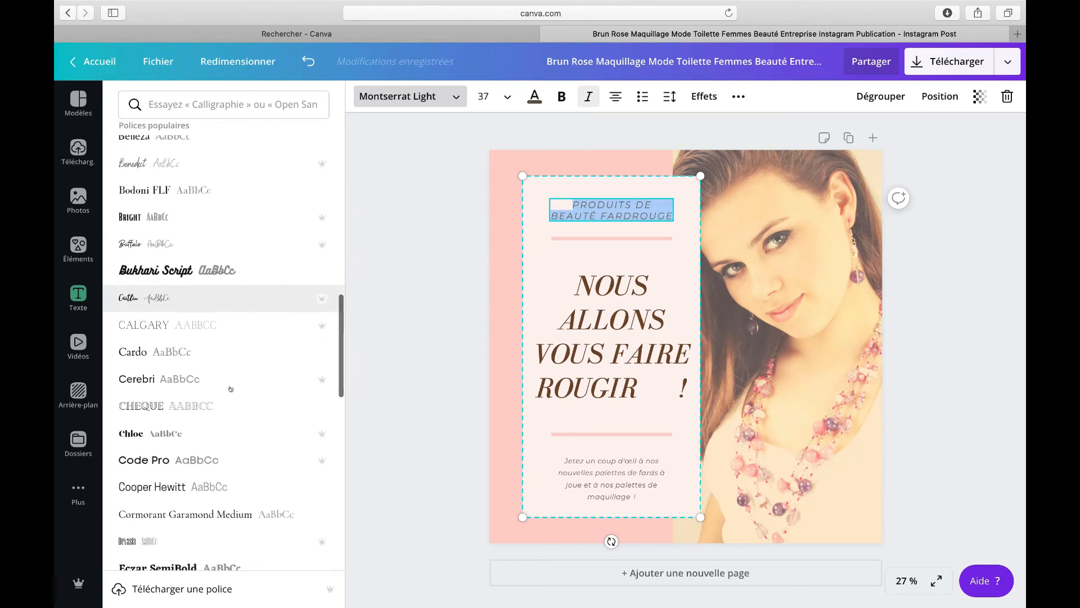
left_click(175, 358)
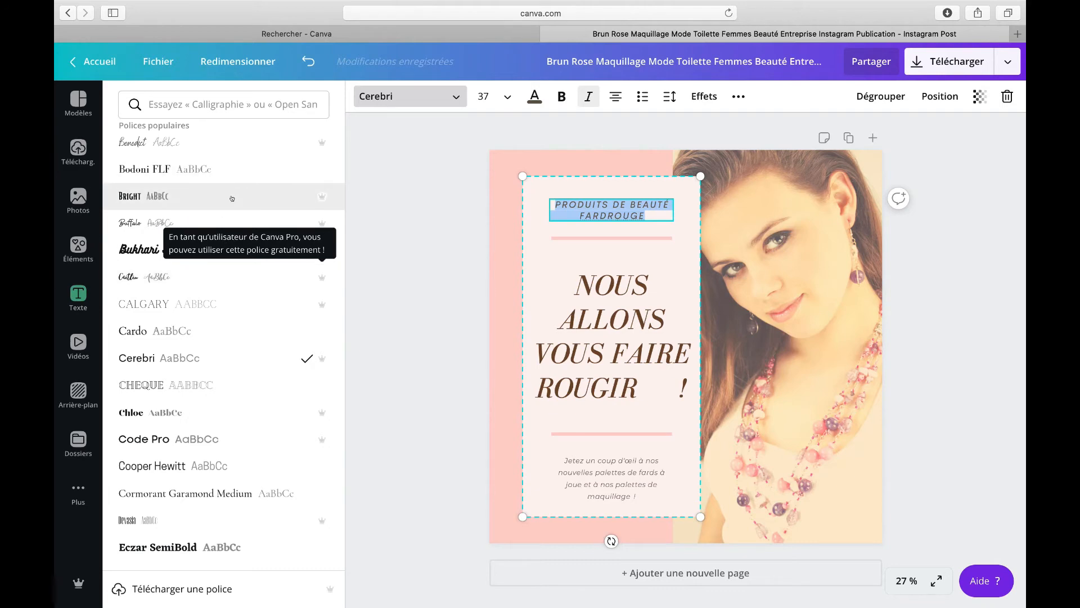
Step: Browse the font list and inspect the template's text elements and photo one by one
scroll(231, 198, "up", 10)
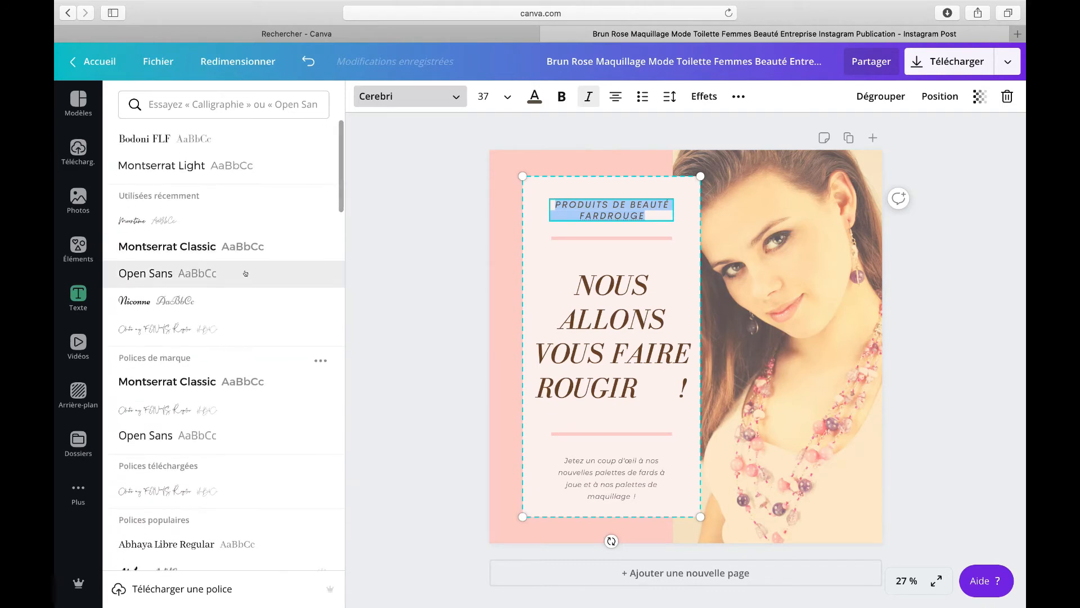
scroll(241, 273, "down", 8)
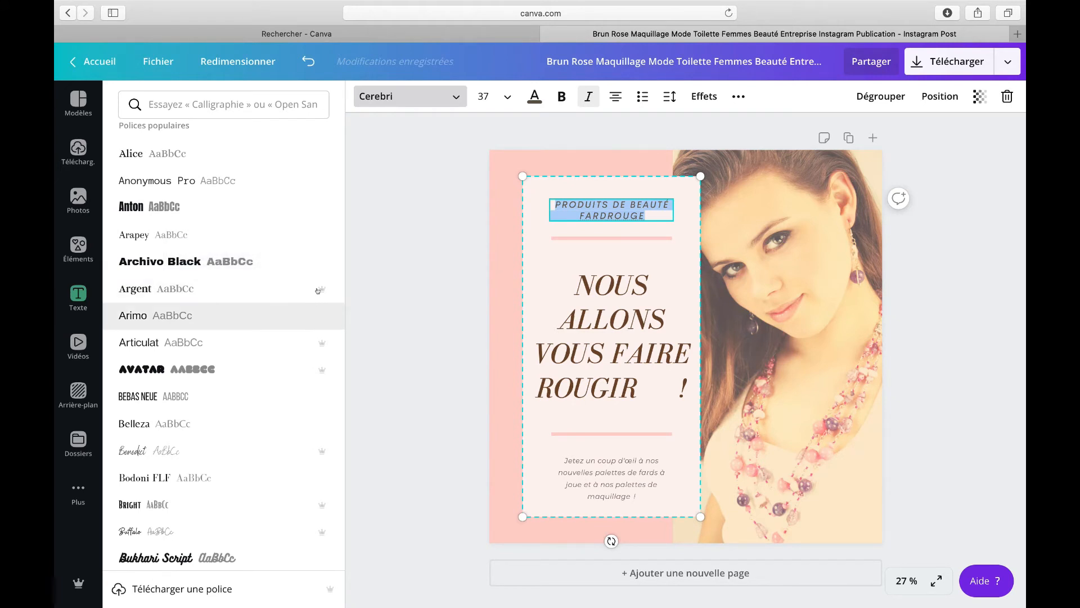
mouse_move(320, 286)
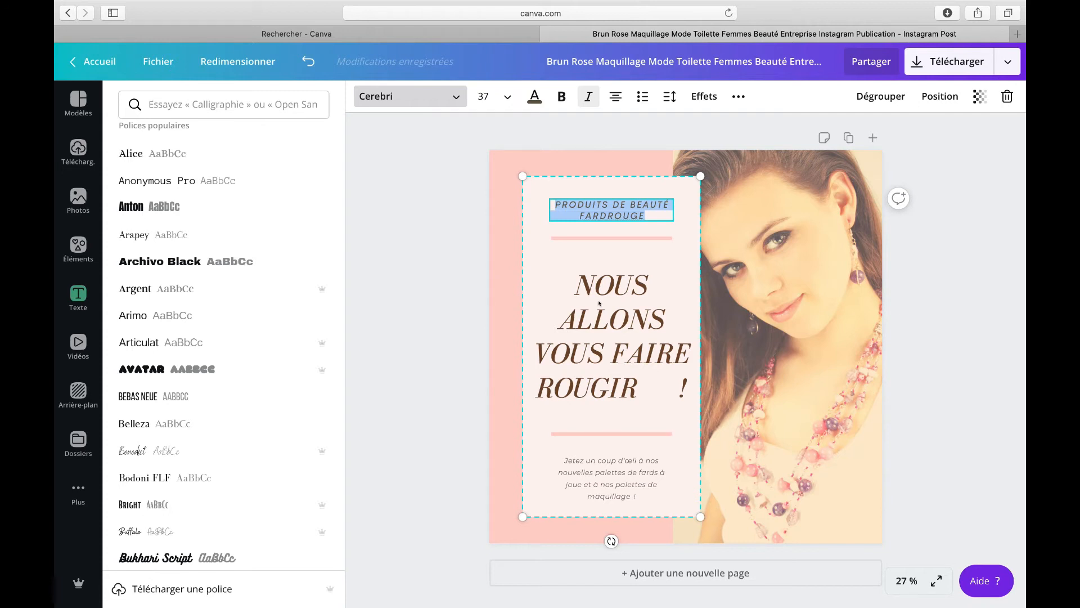
left_click(621, 350)
left_click(621, 203)
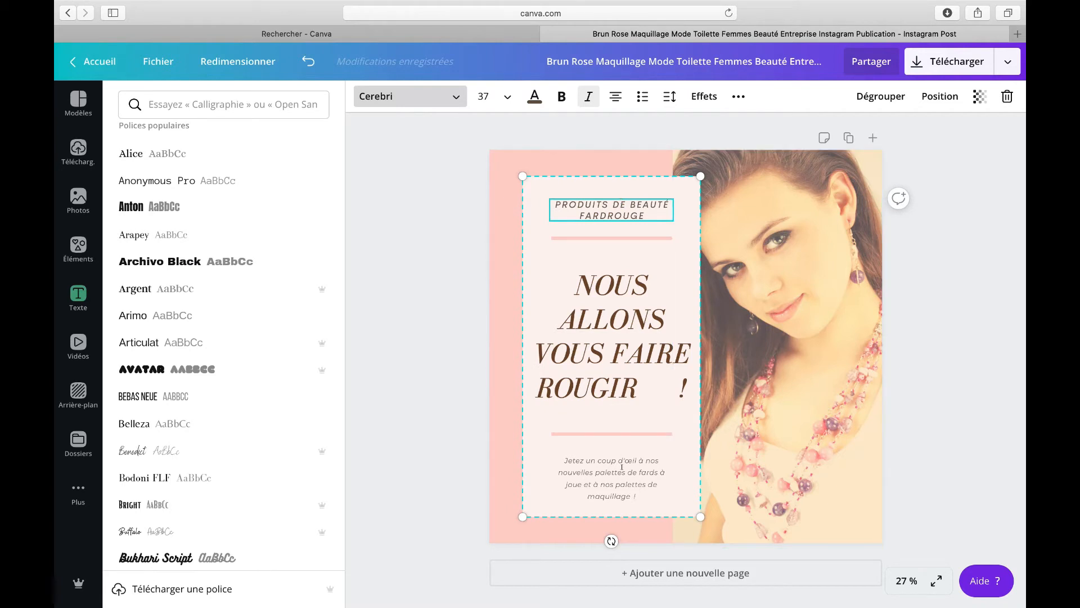
left_click(622, 466)
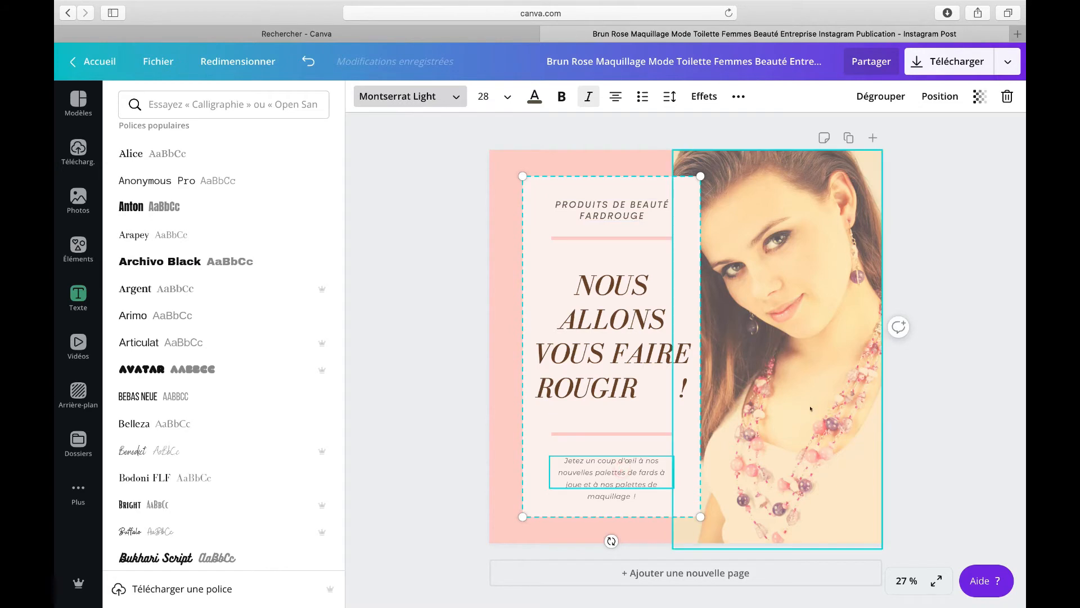
left_click(822, 375)
left_click(588, 287)
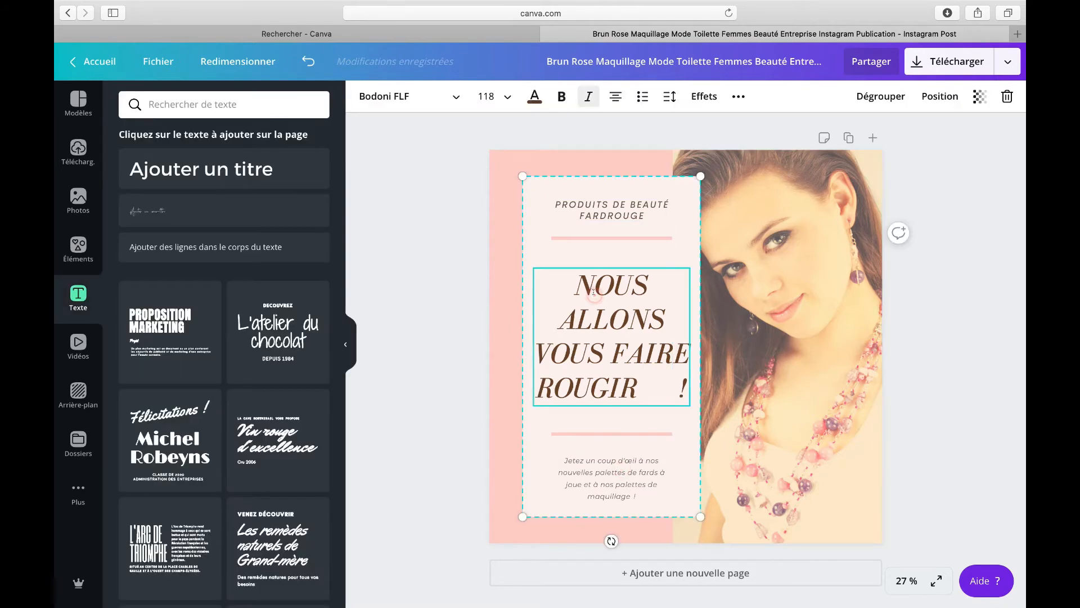
left_click_drag(536, 201, 527, 200)
Step: Recolour the post's background with the dusty rose swatch from the New colorimétrie 2020 palette
left_click(534, 168)
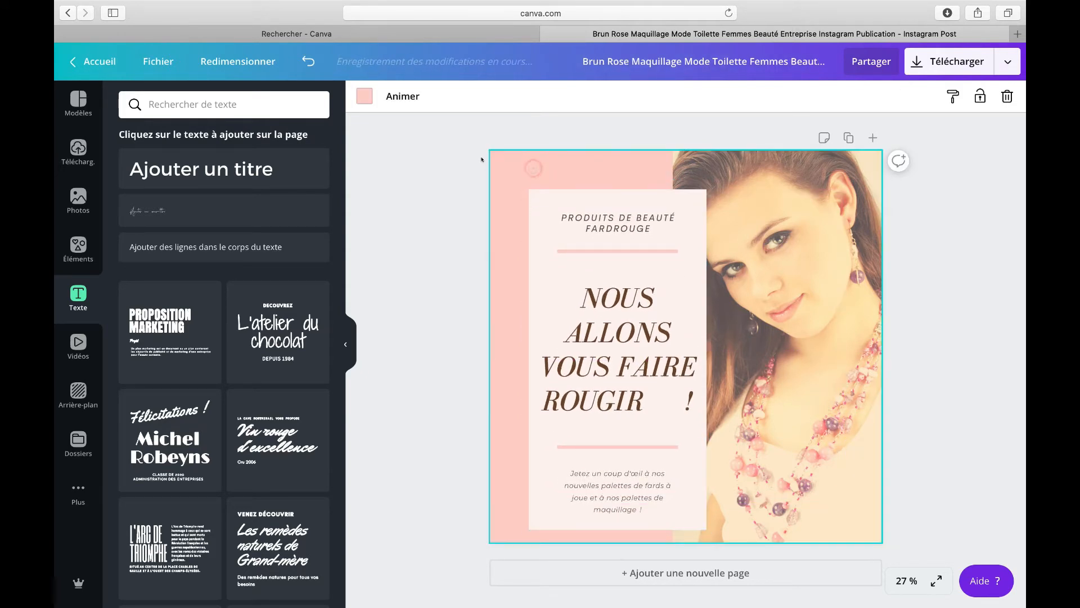
left_click(363, 95)
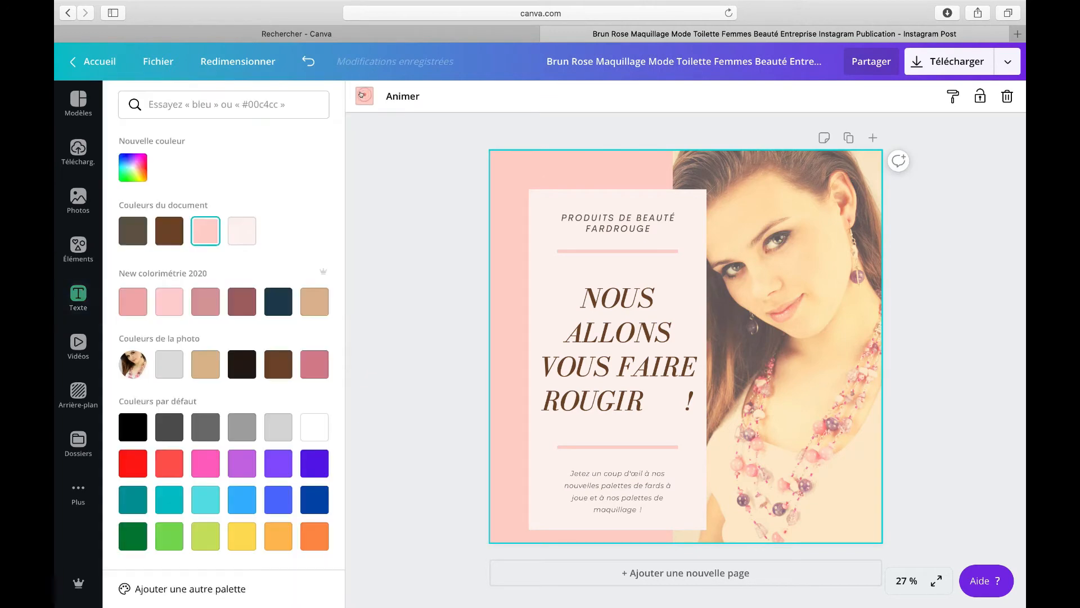
left_click(210, 302)
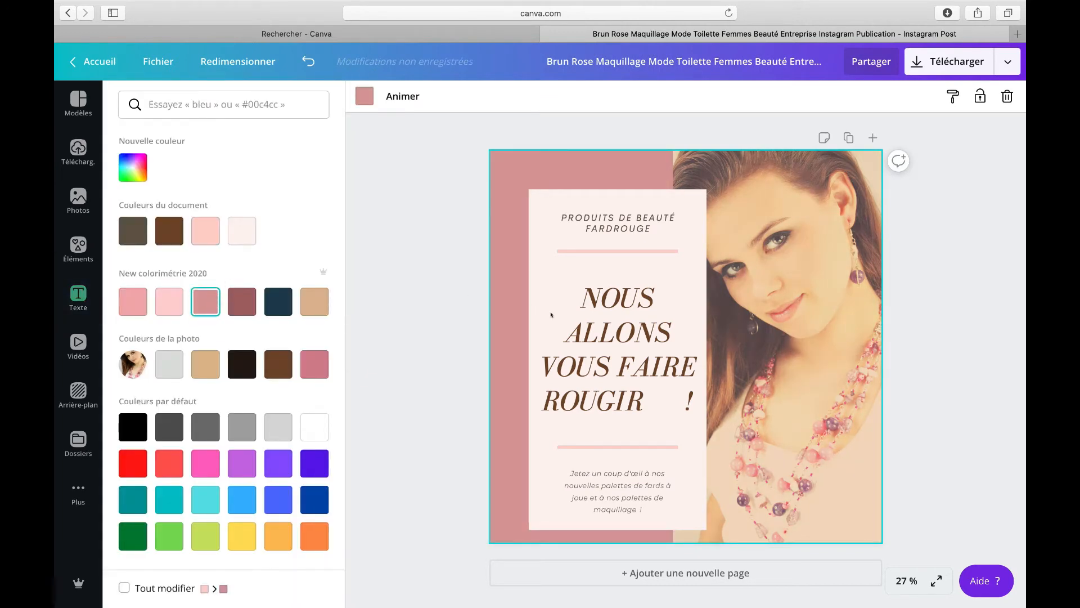
left_click(799, 295)
Step: Recolour the divider line under the subtitle dark rose from the New colorimétrie 2020 palette
left_click(606, 252)
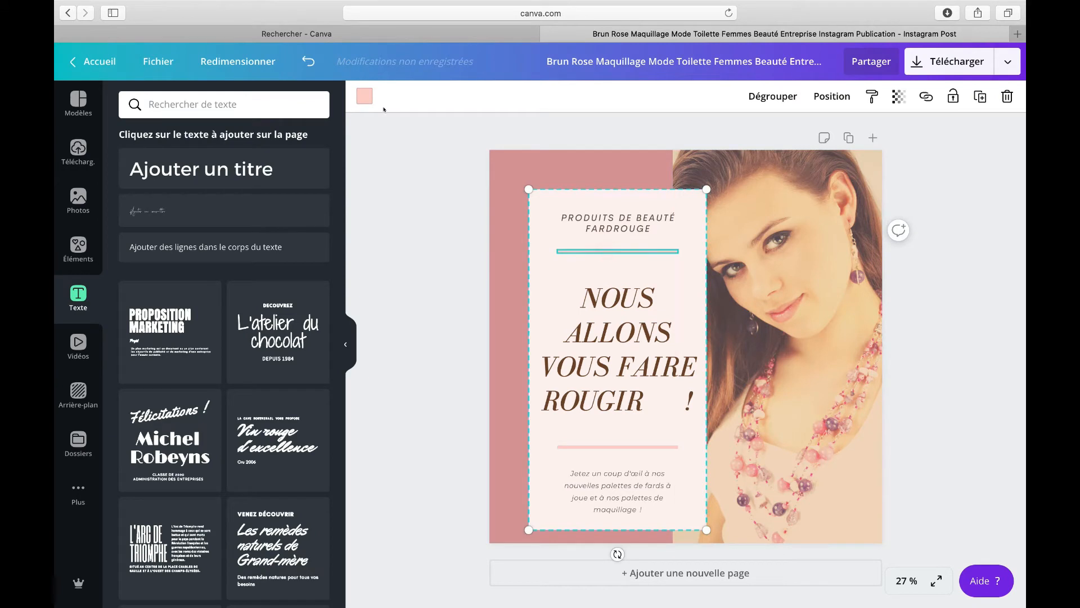
left_click(364, 96)
left_click(242, 301)
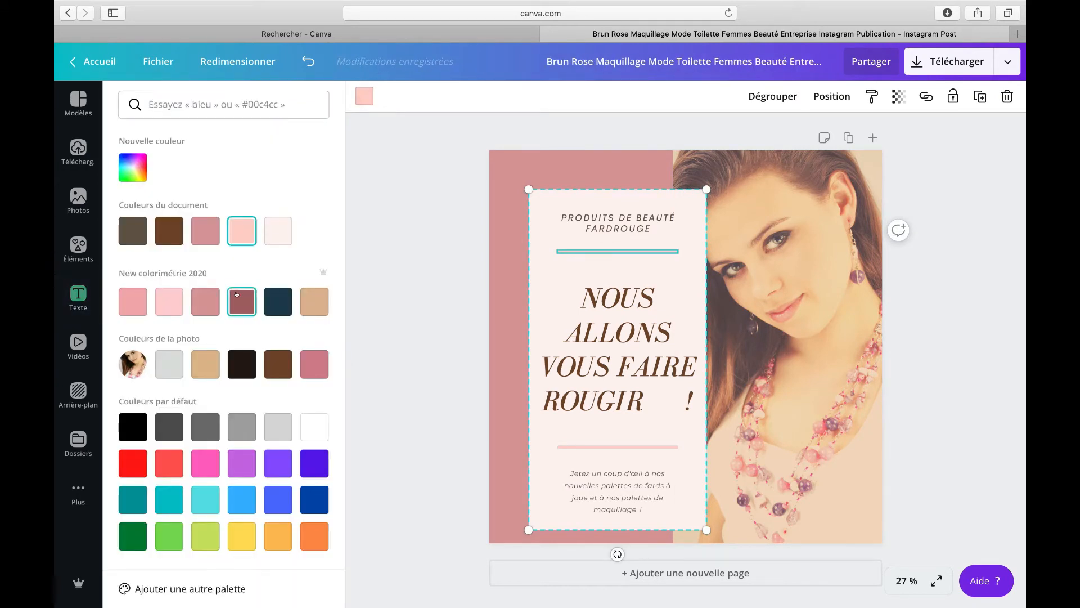
left_click(612, 463)
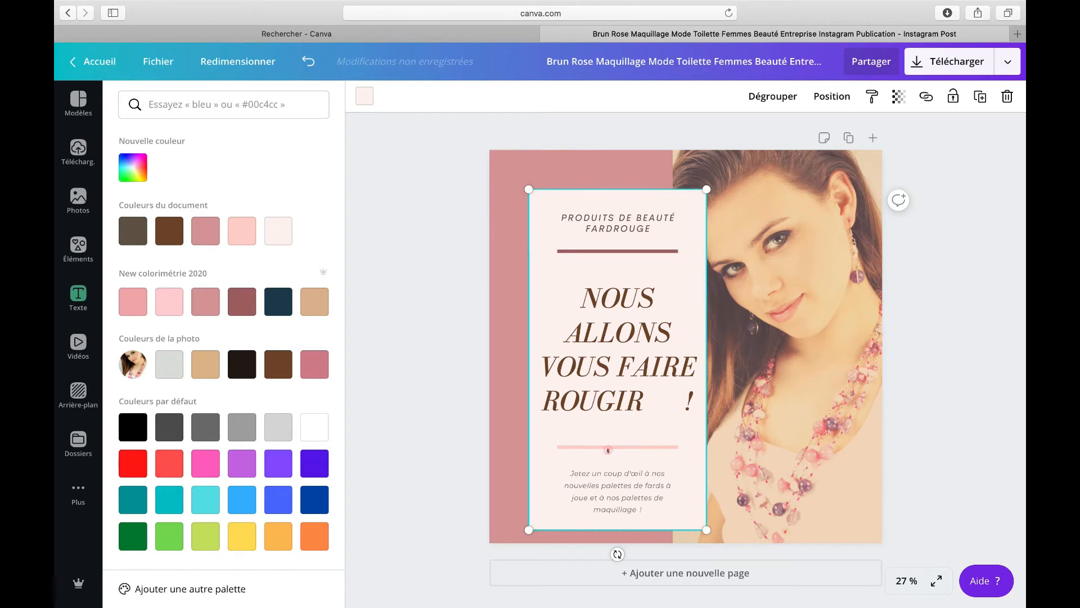
Step: Recolour the divider line above the body text the same dark rose
left_click(615, 444)
left_click(234, 305)
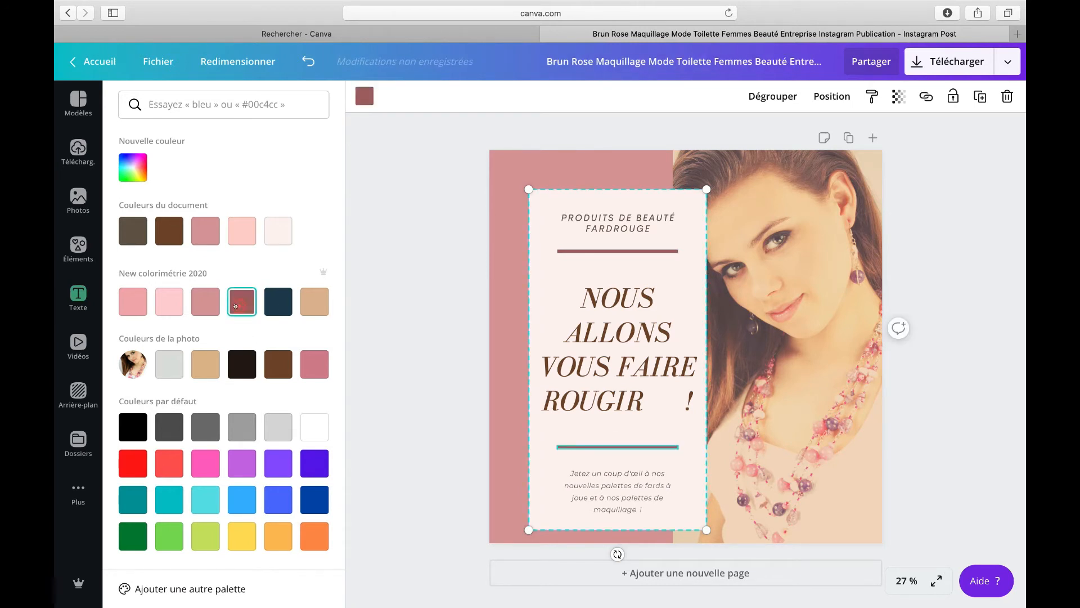
left_click(518, 330)
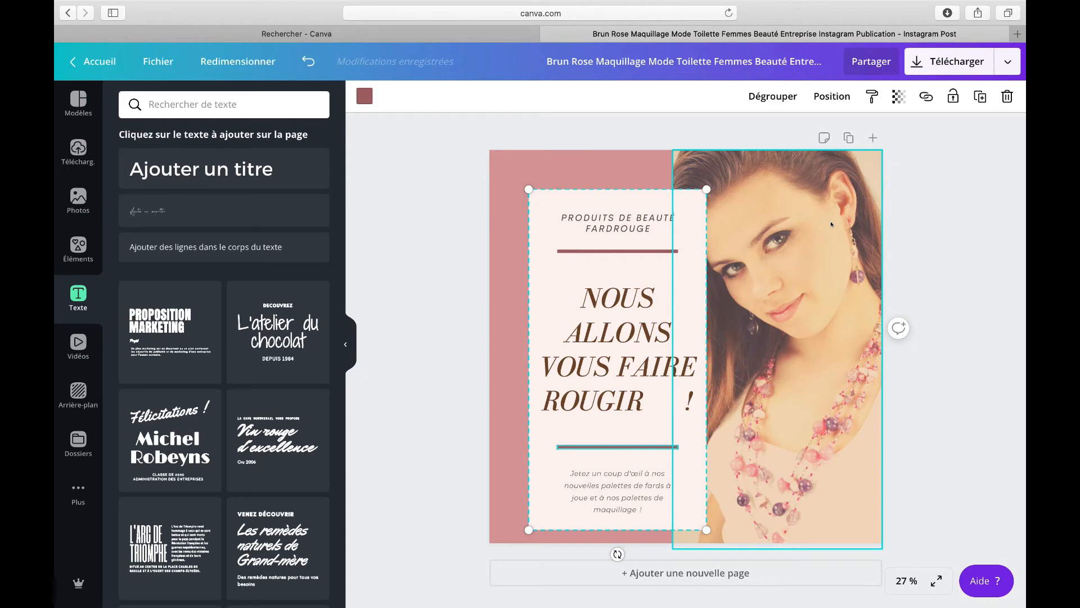
left_click(91, 60)
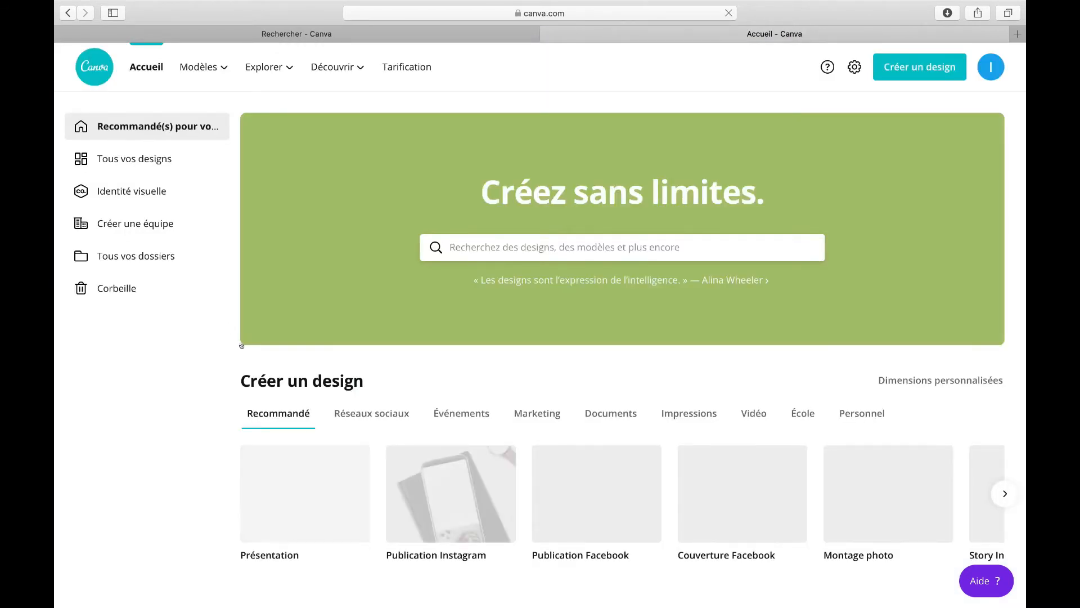
scroll(277, 433, "down", 3)
scroll(277, 433, "down", 1)
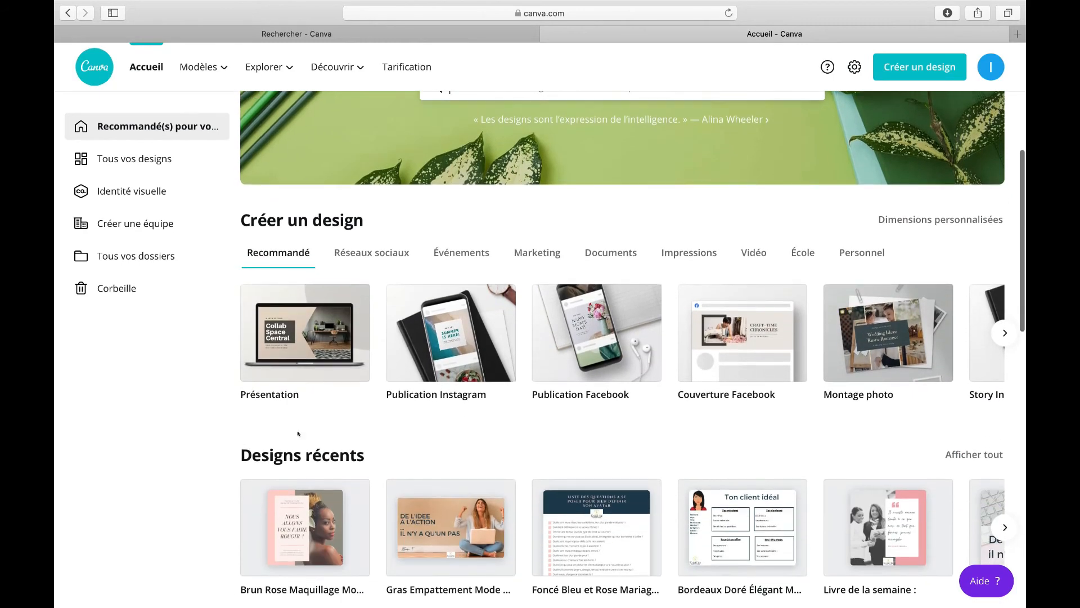
left_click(310, 516)
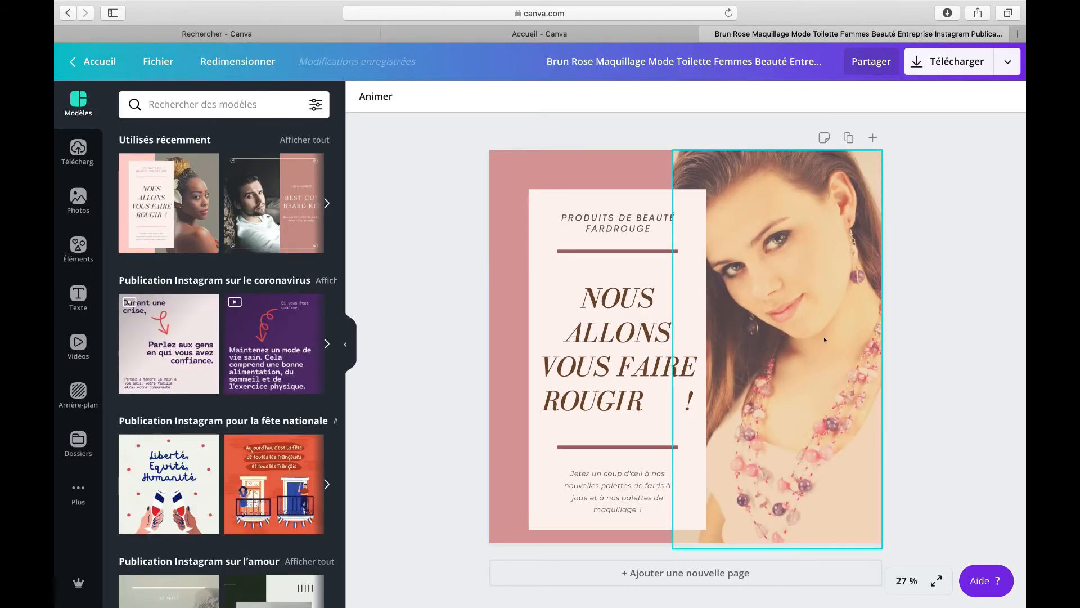
left_click(719, 7)
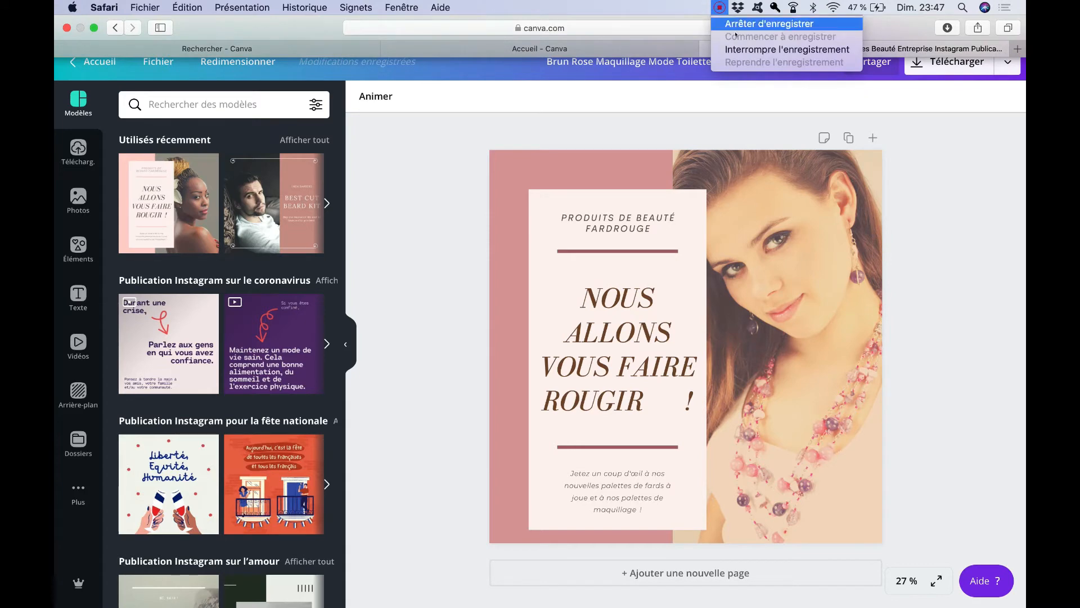
left_click(741, 50)
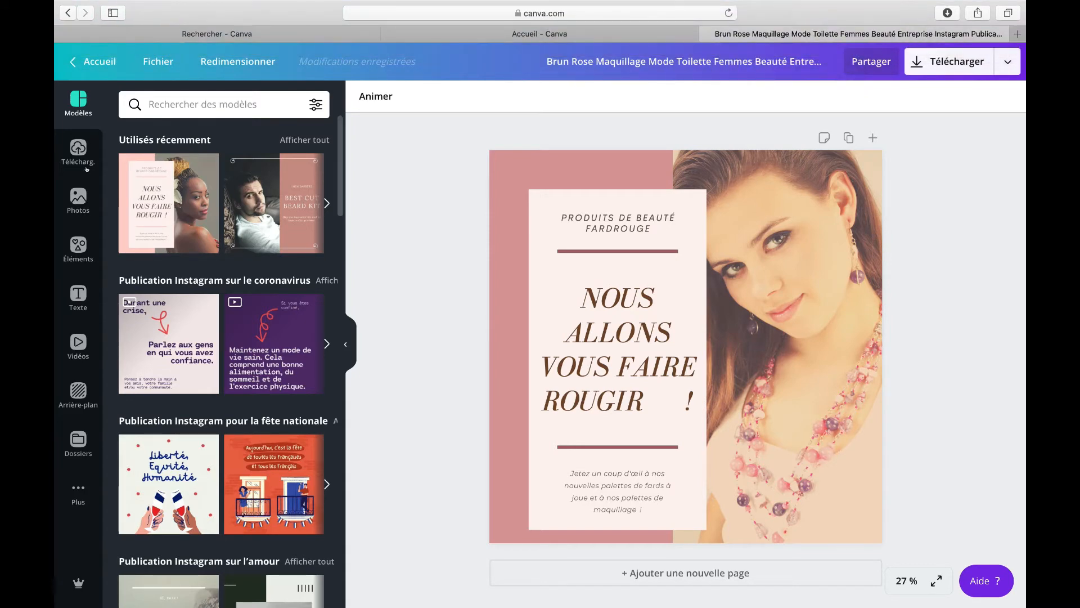
Step: Browse the recently used and trending photos in the Photos library
left_click(77, 202)
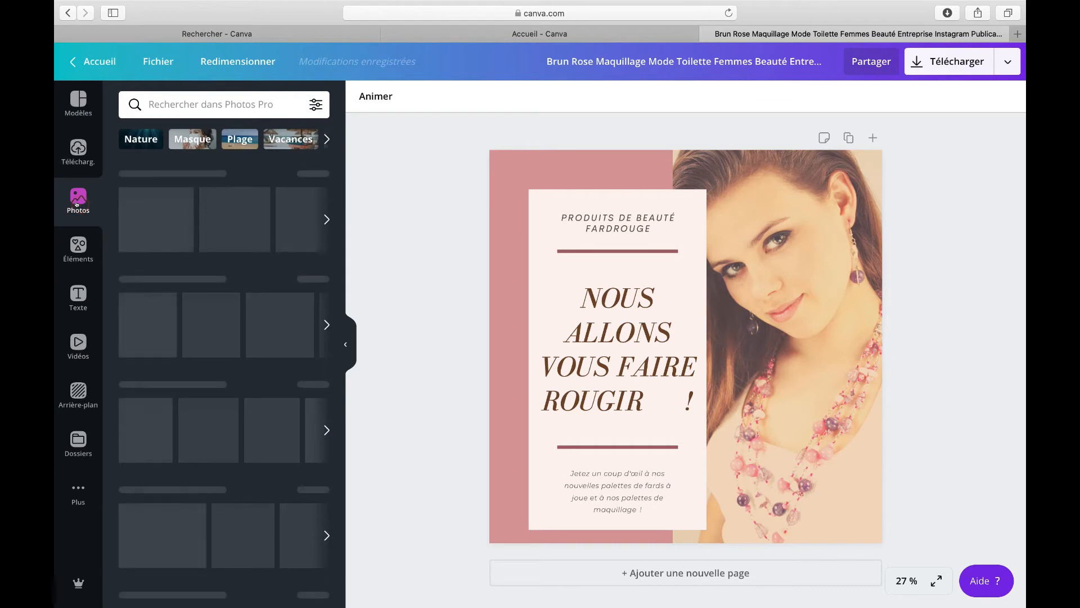
left_click(175, 106)
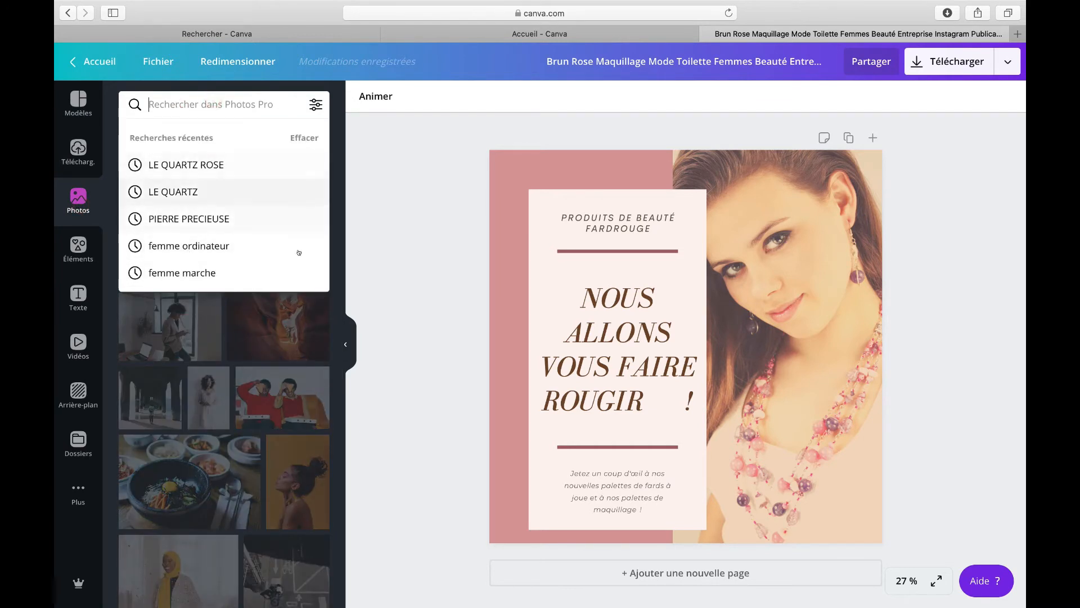
left_click(331, 302)
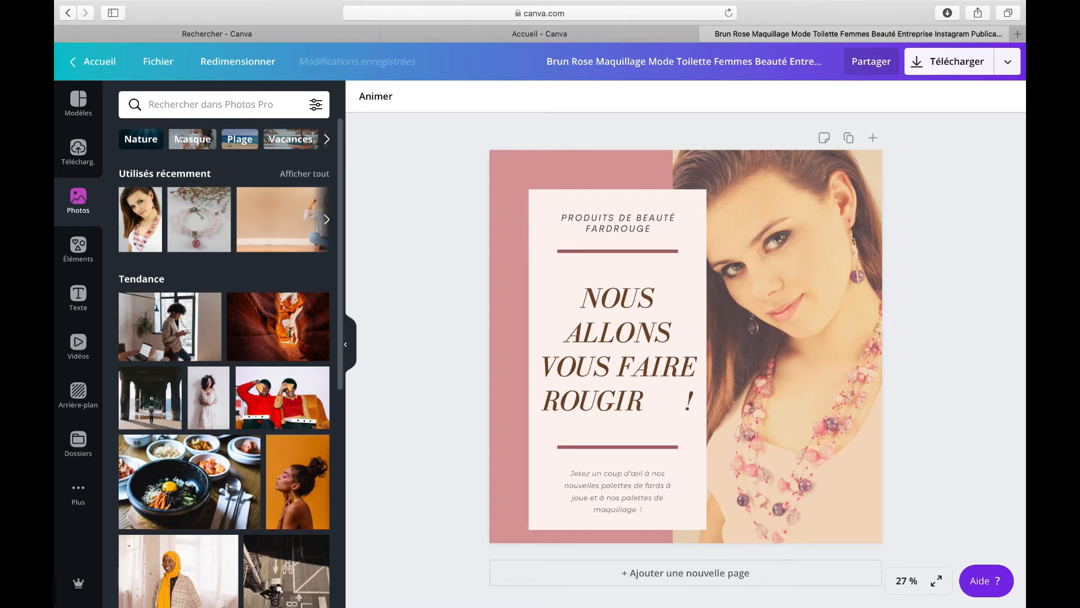
left_click(293, 173)
scroll(216, 201, "down", 2)
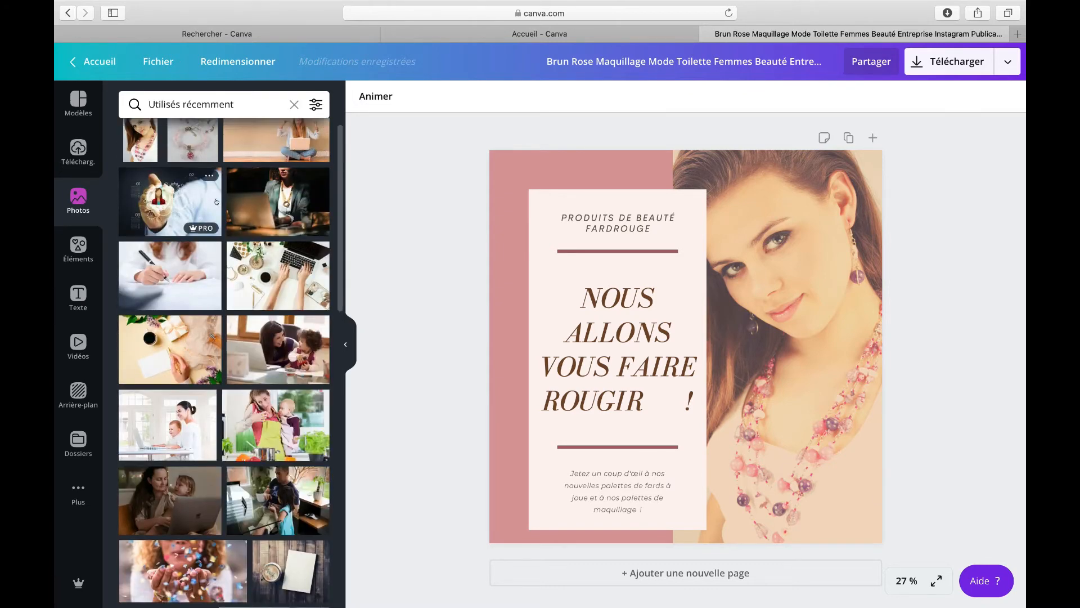
scroll(216, 202, "down", 5)
scroll(216, 201, "up", 6)
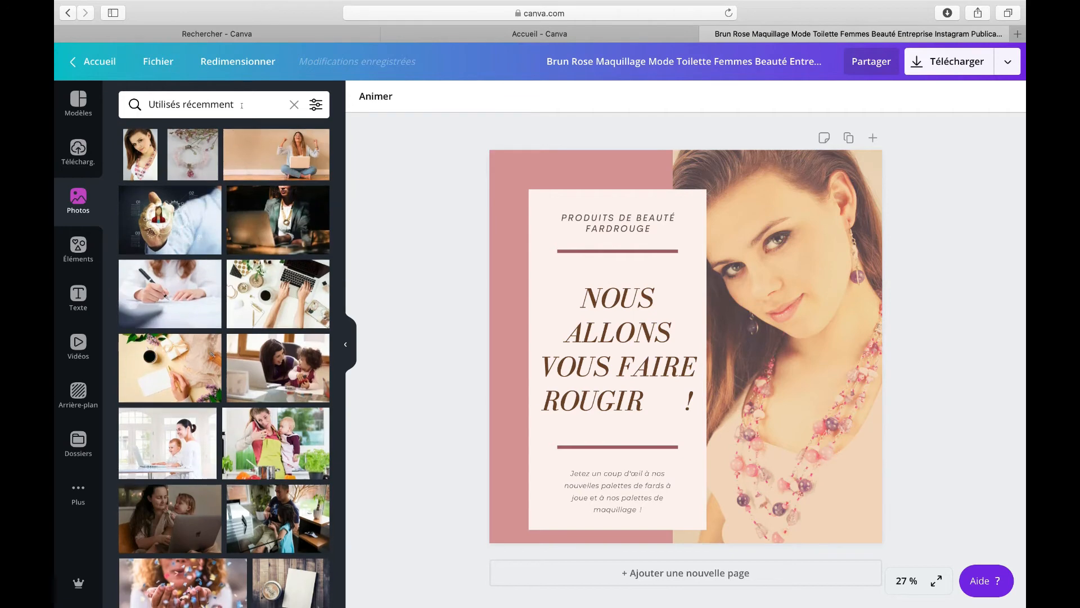
left_click_drag(242, 105, 142, 103)
key("BackSpace")
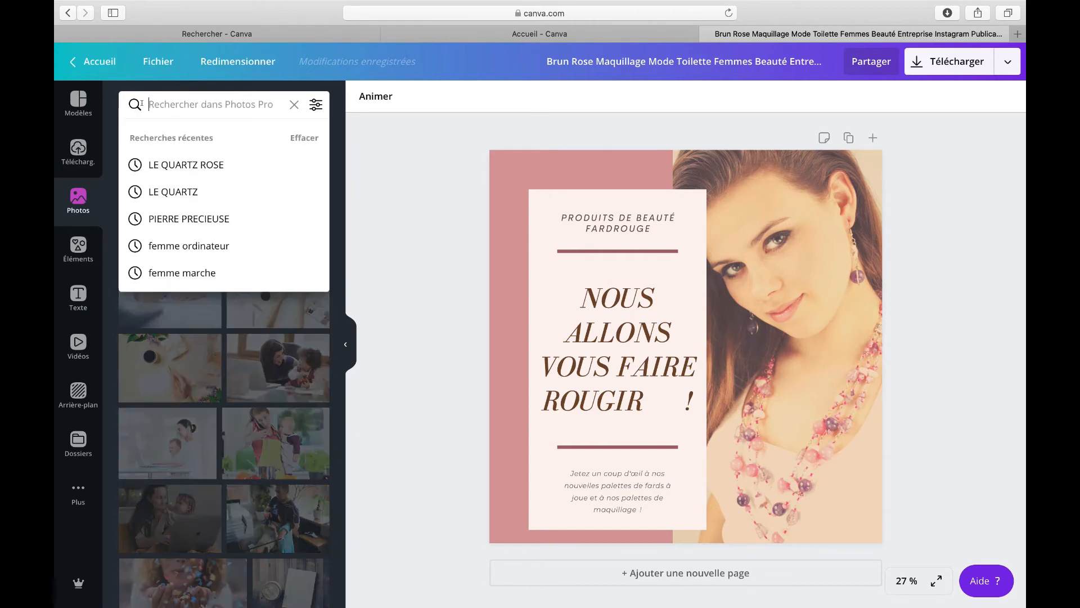
left_click(293, 104)
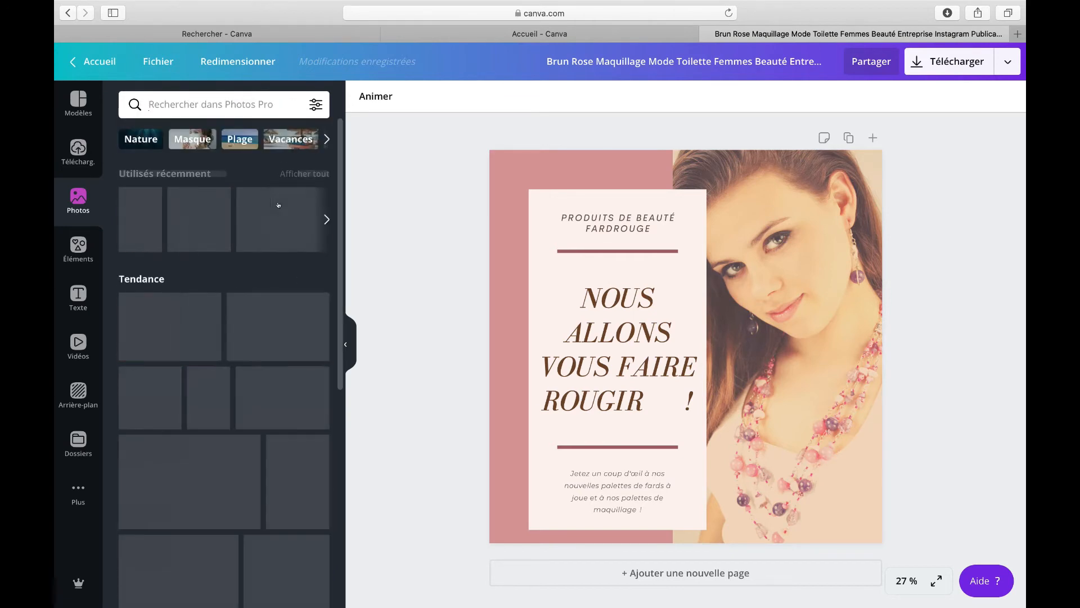
scroll(193, 355, "down", 4)
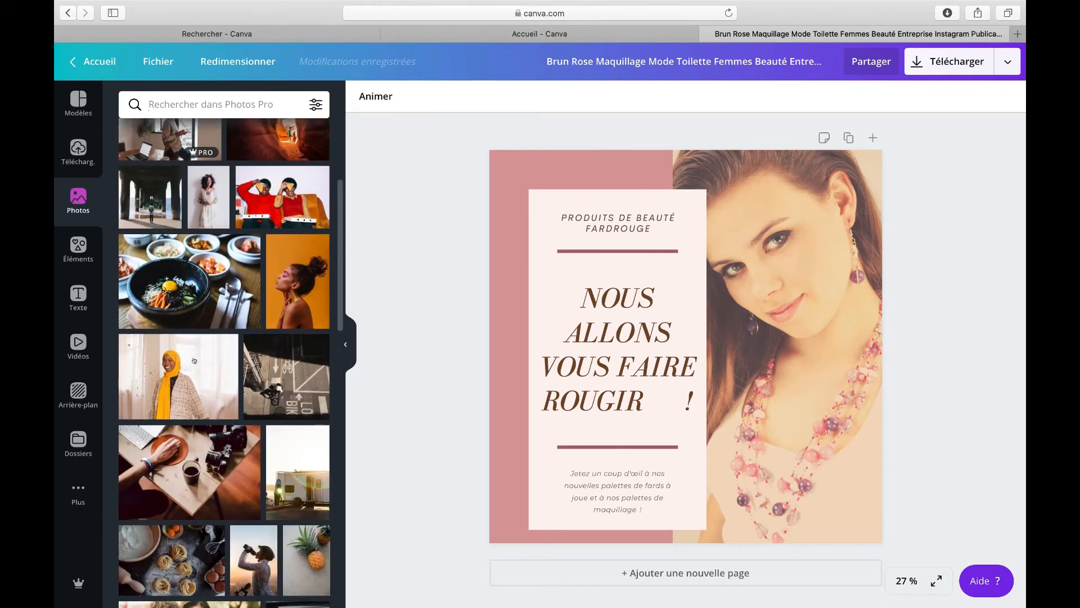
scroll(193, 354, "up", 5)
scroll(193, 354, "down", 10)
scroll(191, 356, "up", 6)
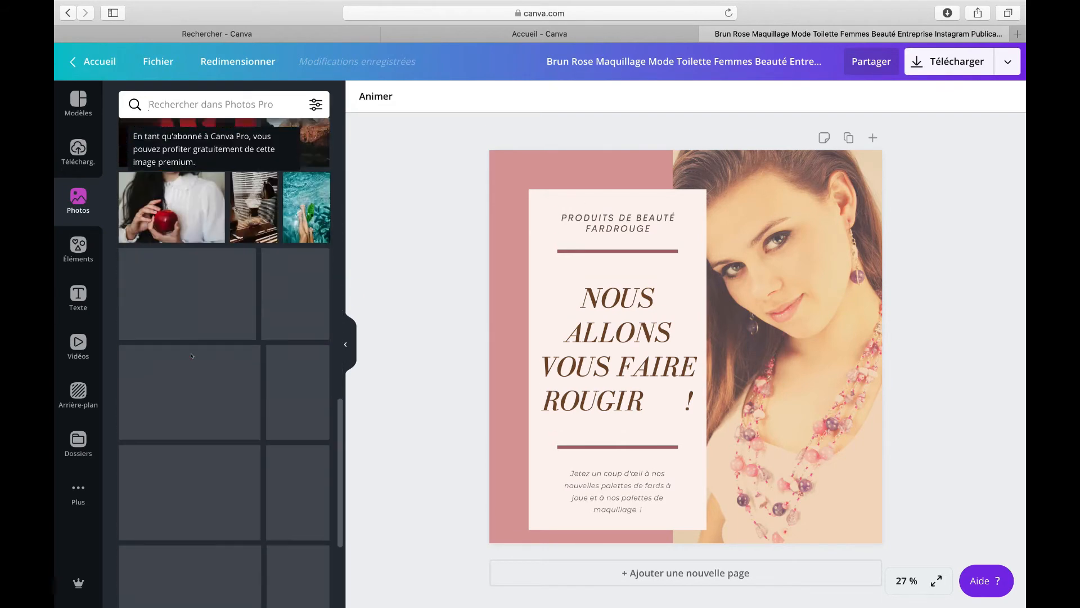
scroll(191, 355, "up", 6)
Step: Browse the element categories such as shapes, frames and illustrations in the Elements library
left_click(79, 254)
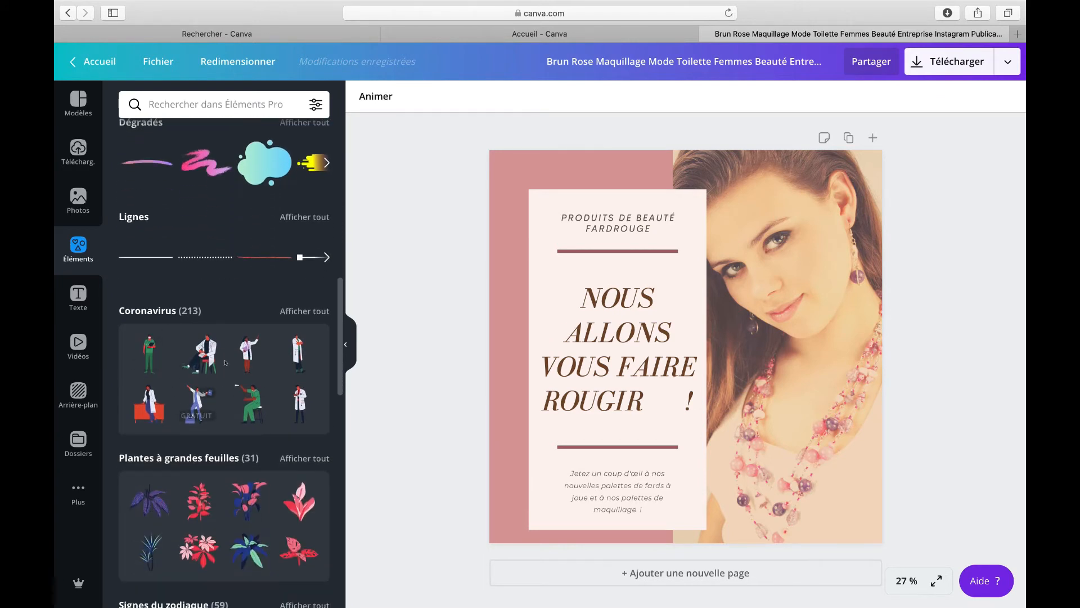
scroll(212, 381, "down", 5)
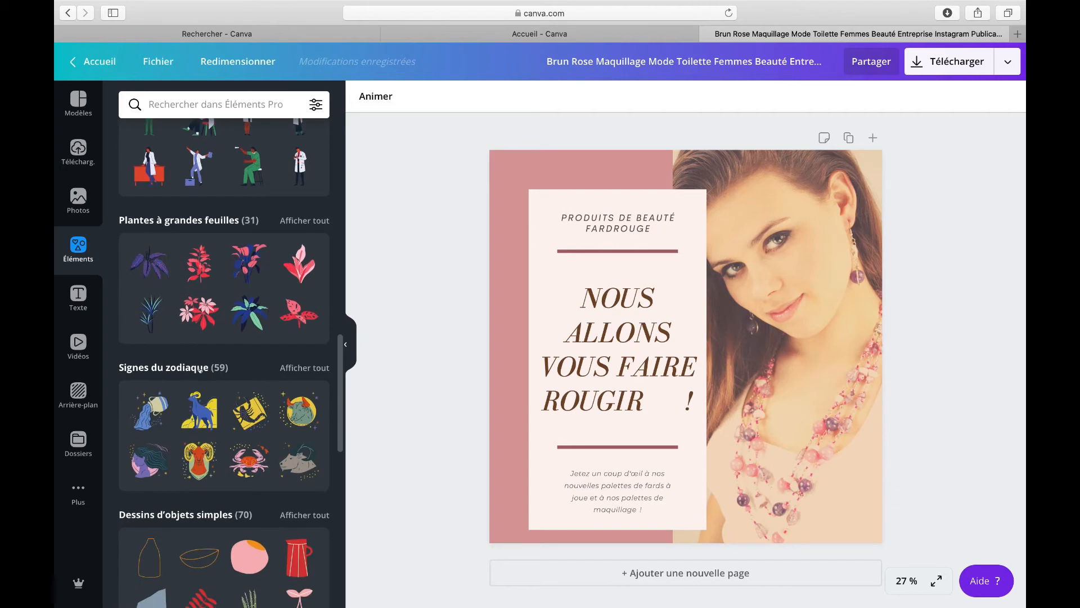
scroll(198, 369, "down", 6)
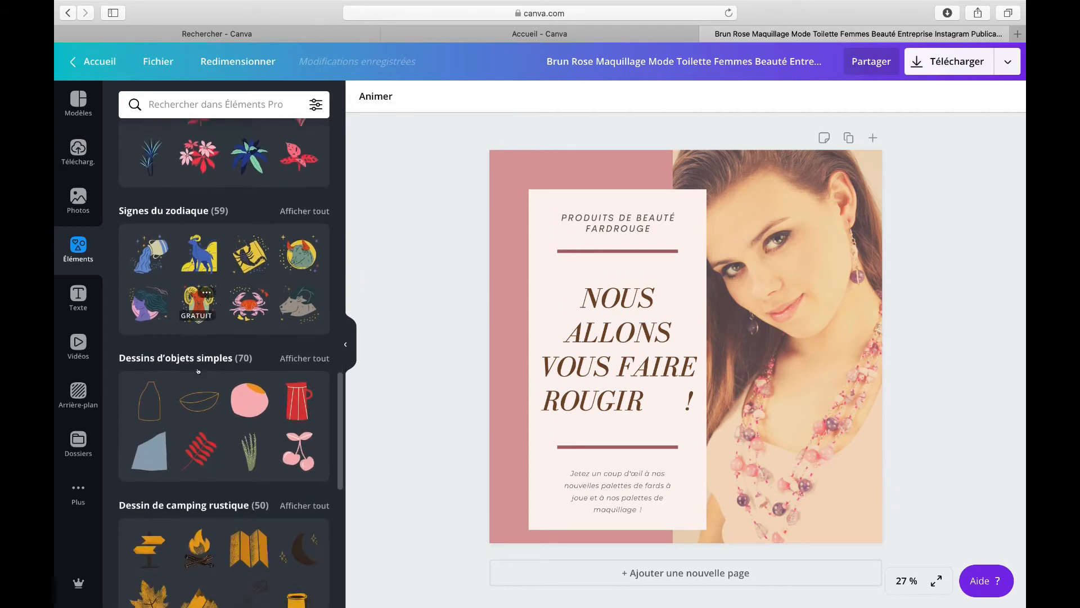
scroll(198, 370, "down", 7)
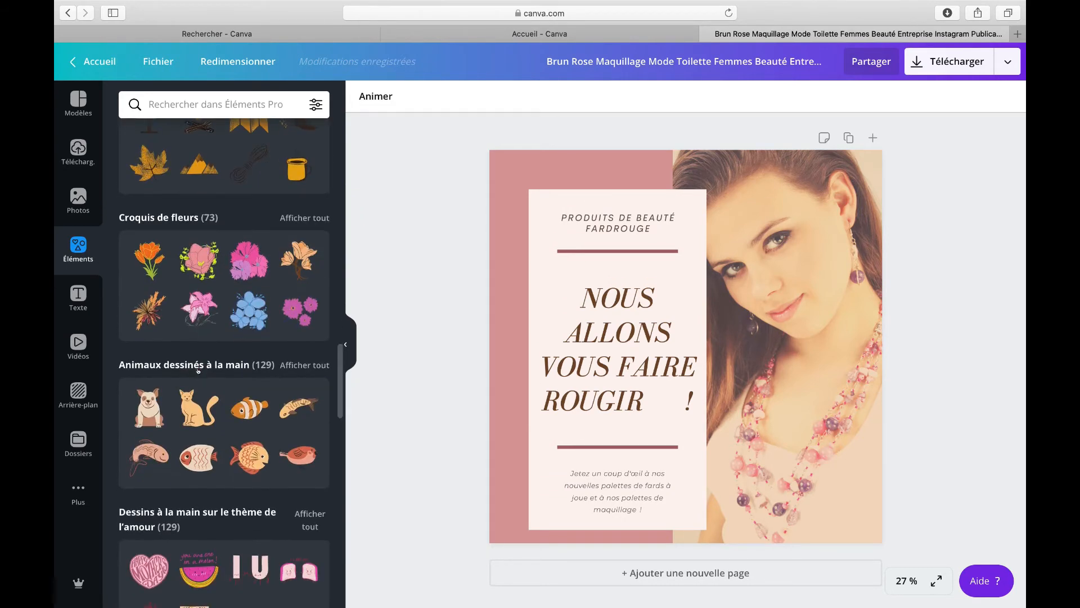
scroll(199, 360, "down", 3)
scroll(198, 360, "up", 20)
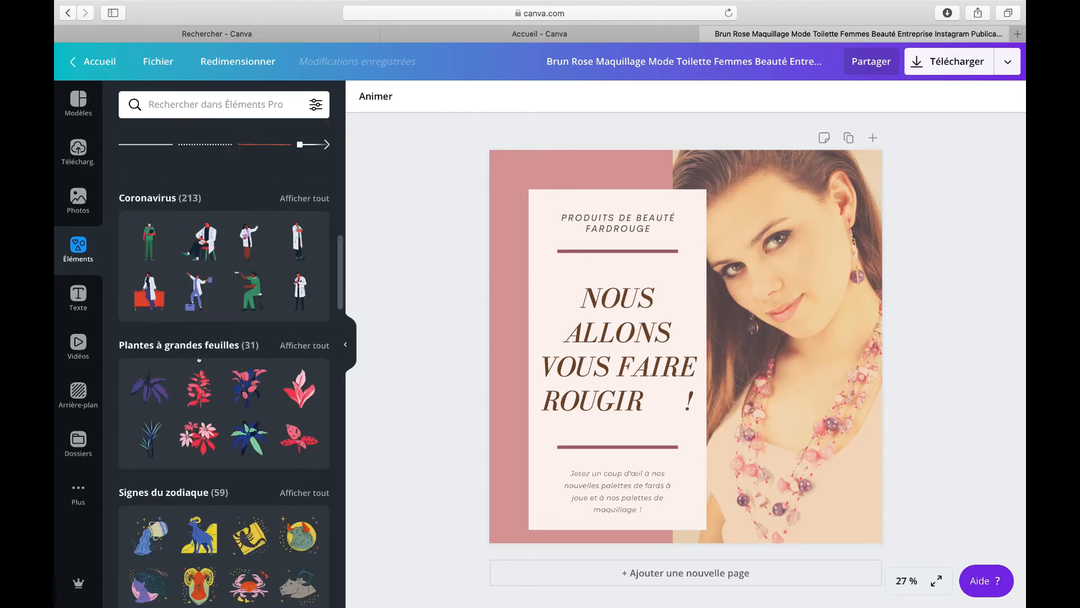
scroll(199, 361, "down", 3)
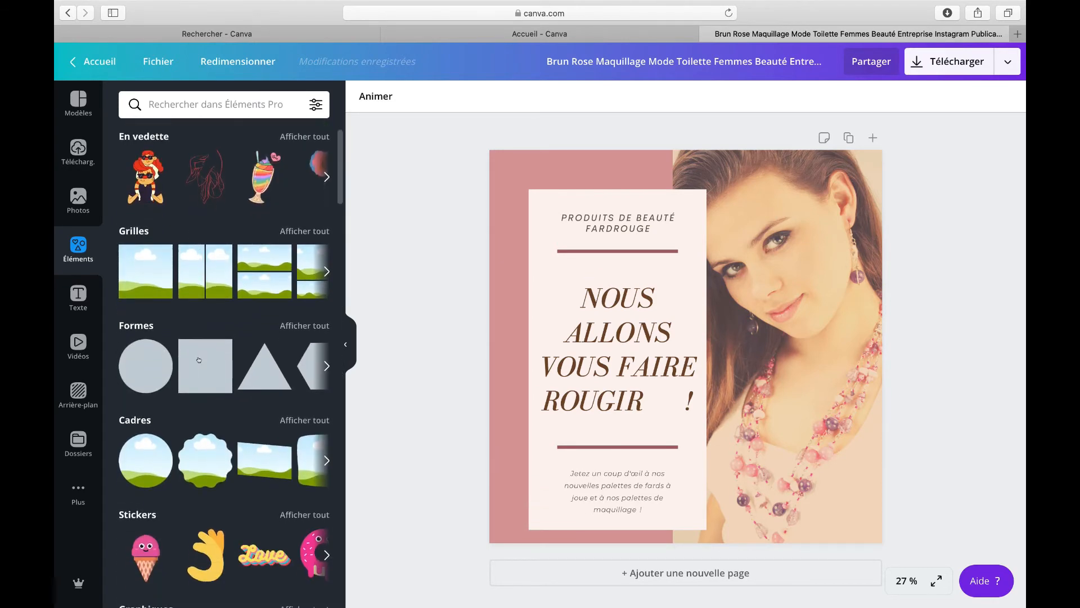
left_click(147, 360)
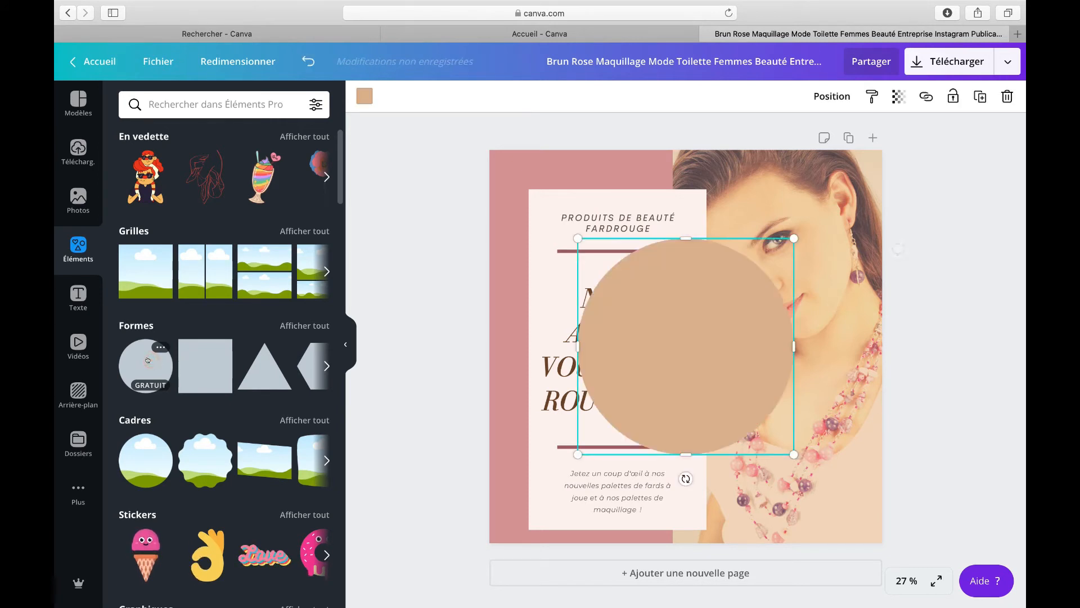
left_click_drag(577, 455, 692, 339)
left_click_drag(743, 301, 792, 504)
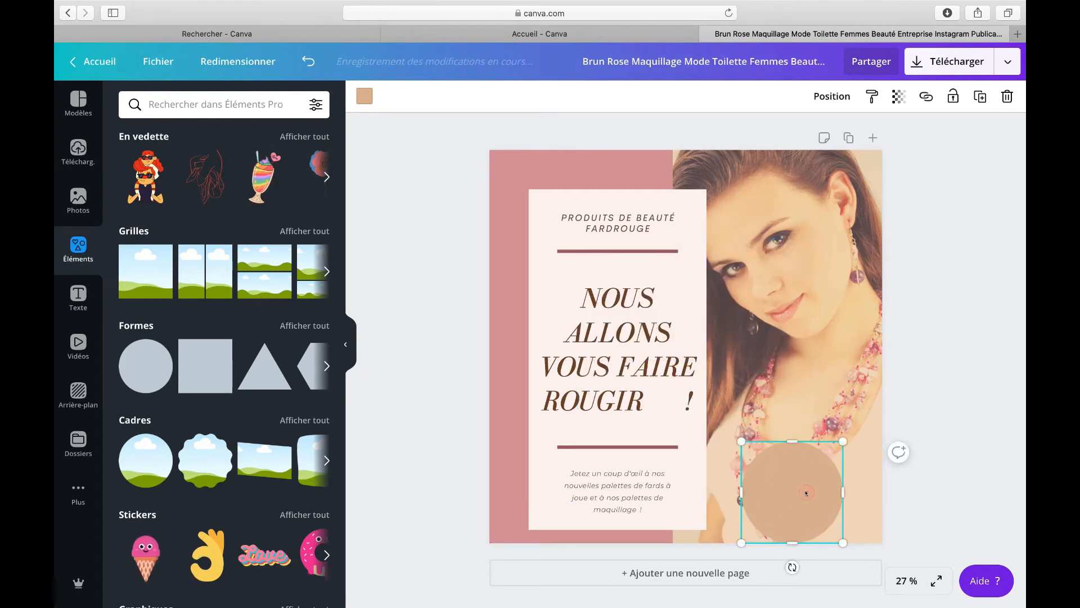
key("Delete")
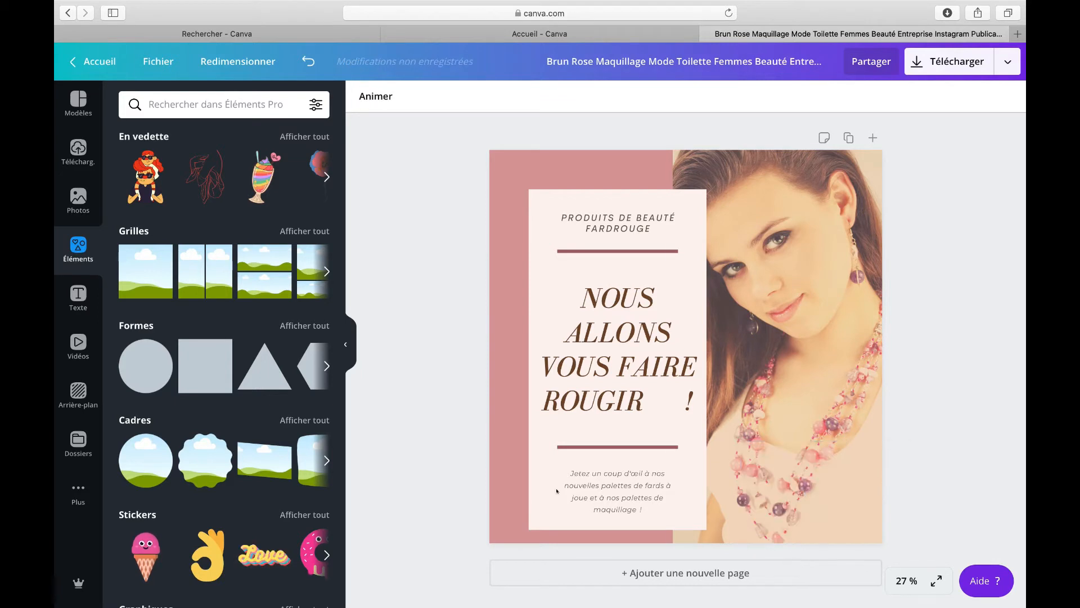
Step: Add a circle frame and shrink it into the post's bottom-right corner over the necklace
mouse_move(145, 463)
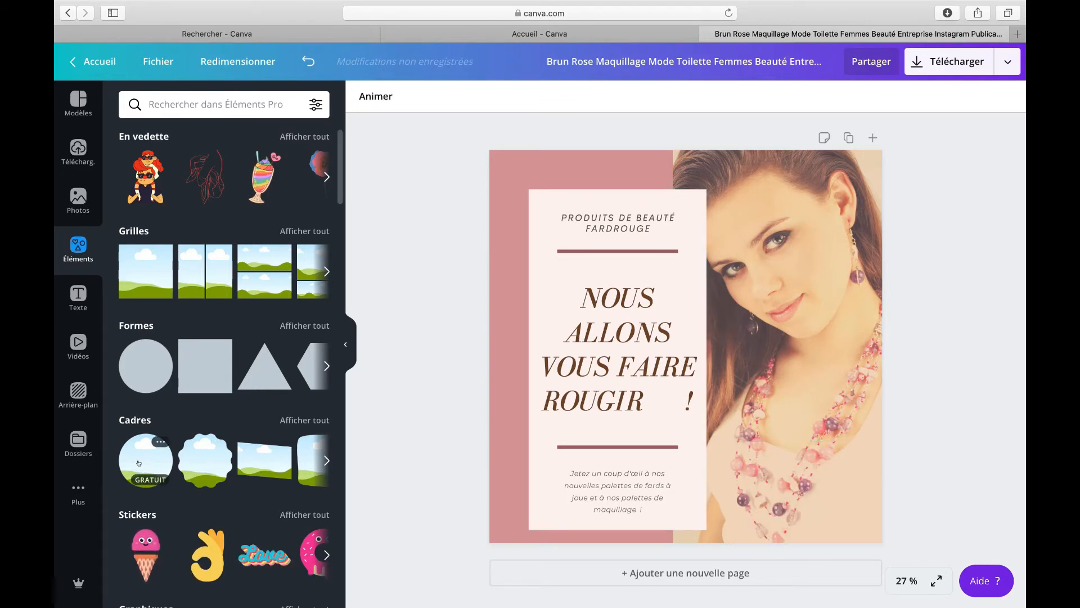
left_click(139, 463)
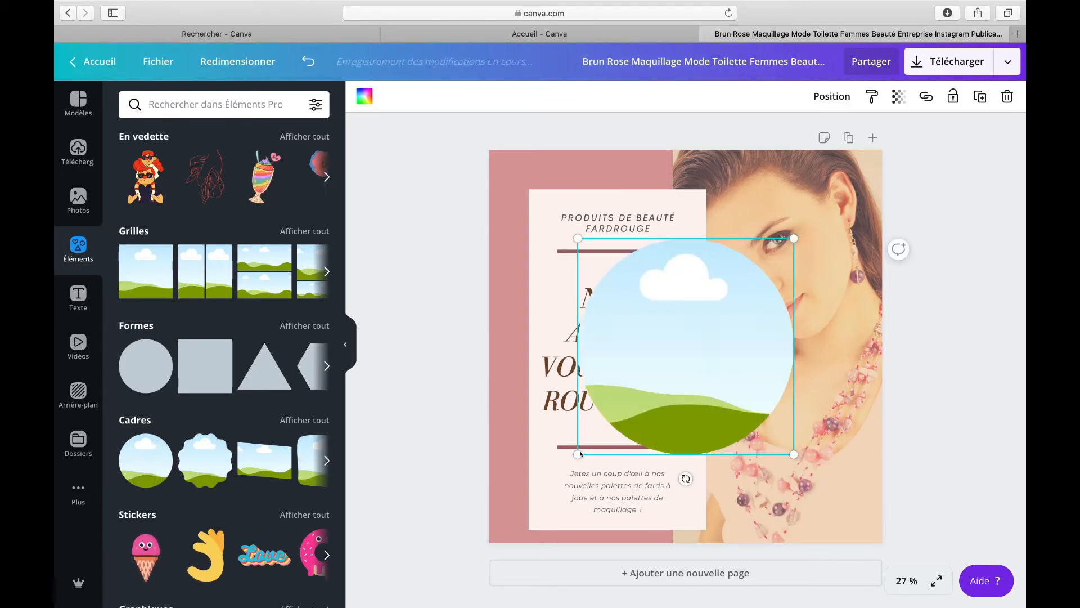
left_click_drag(578, 454, 664, 389)
left_click_drag(725, 308, 789, 490)
left_click_drag(733, 542, 784, 505)
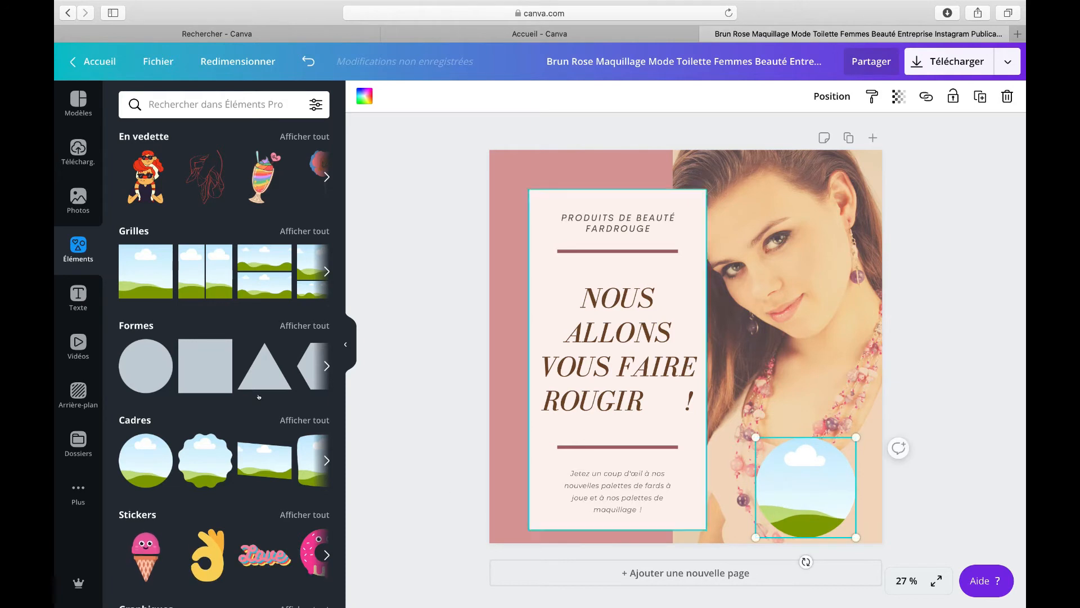
left_click(304, 419)
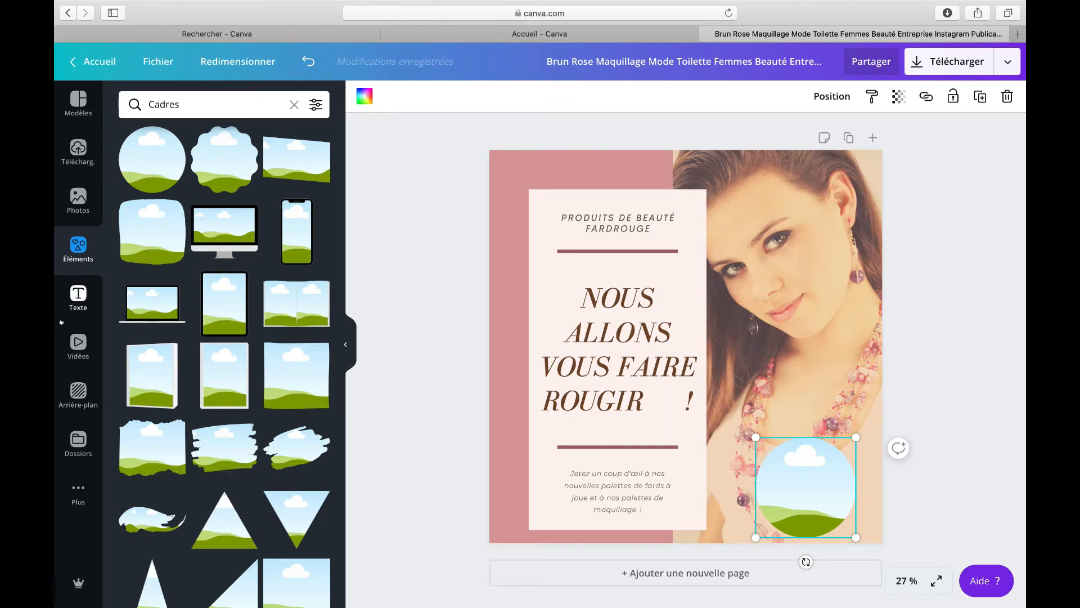
Step: Search photos for LE QUARTZ ROSE and drop a rose quartz pebble photo into the circle frame
left_click(78, 199)
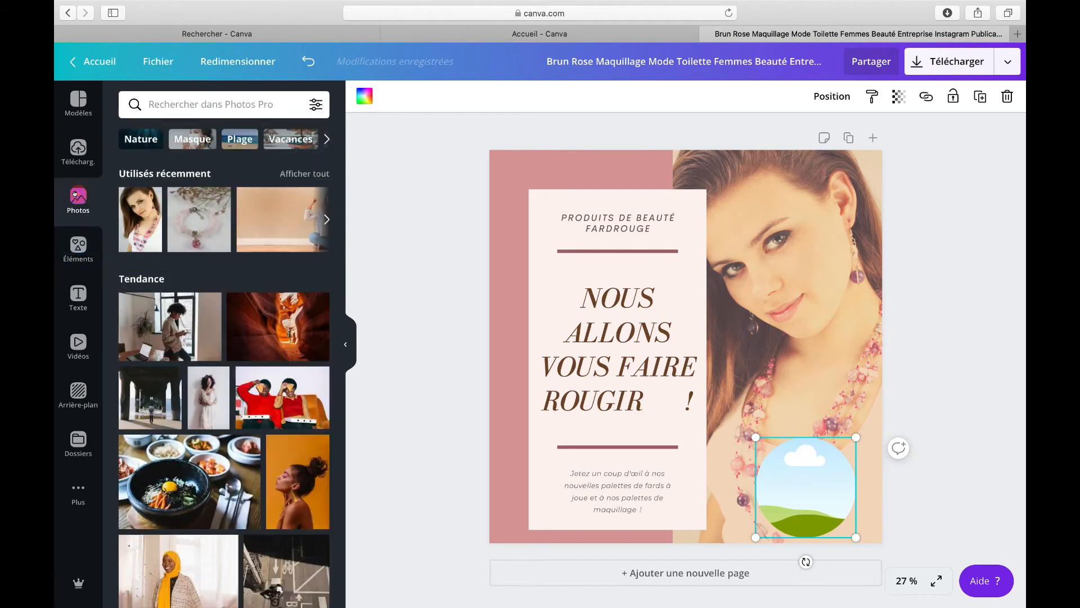
left_click(240, 104)
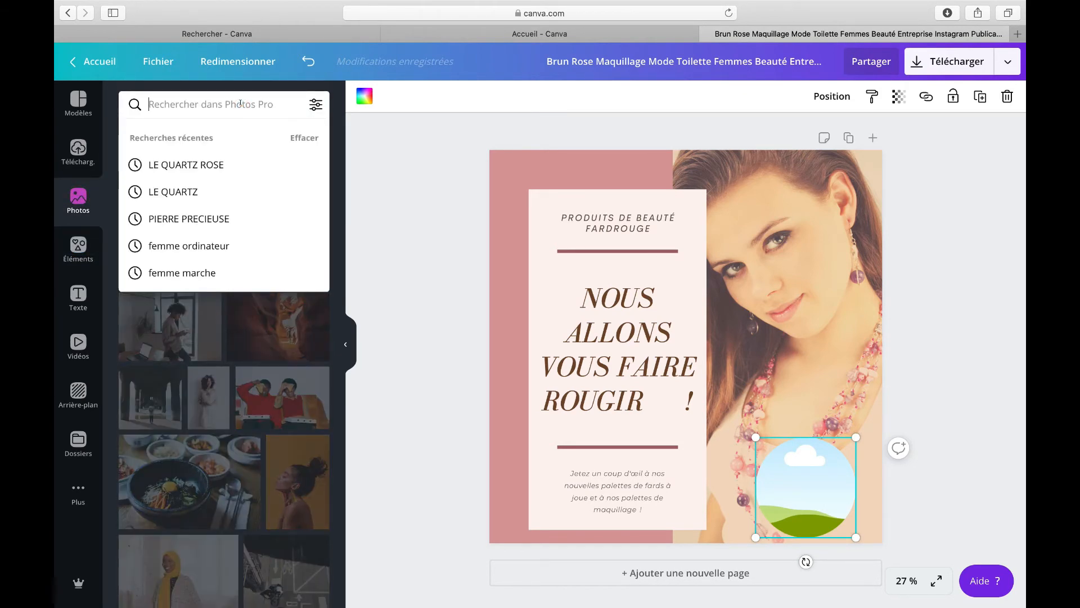
left_click(207, 170)
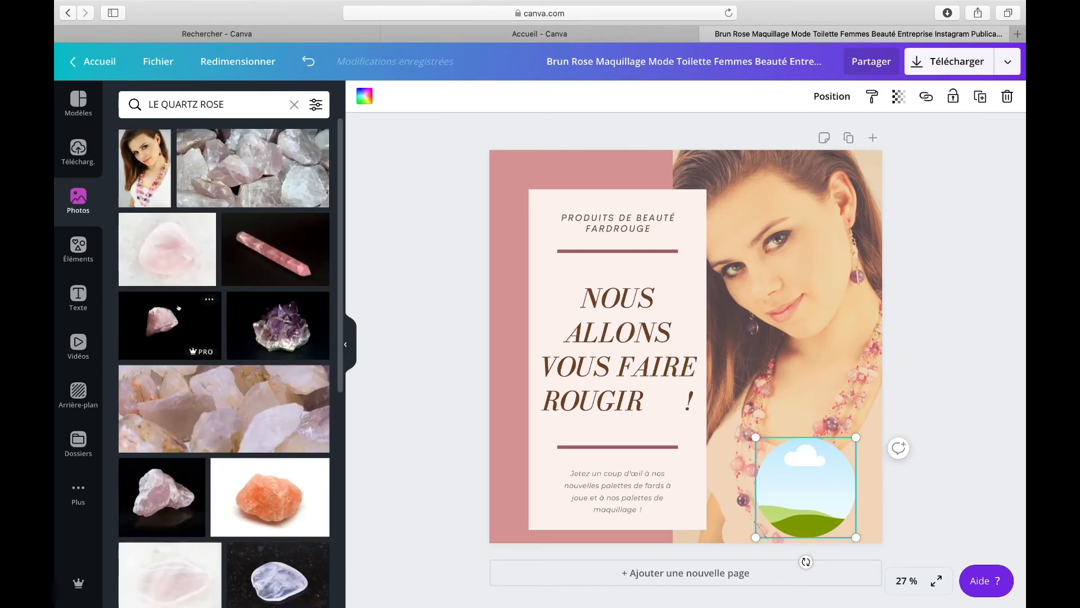
scroll(179, 414, "down", 6)
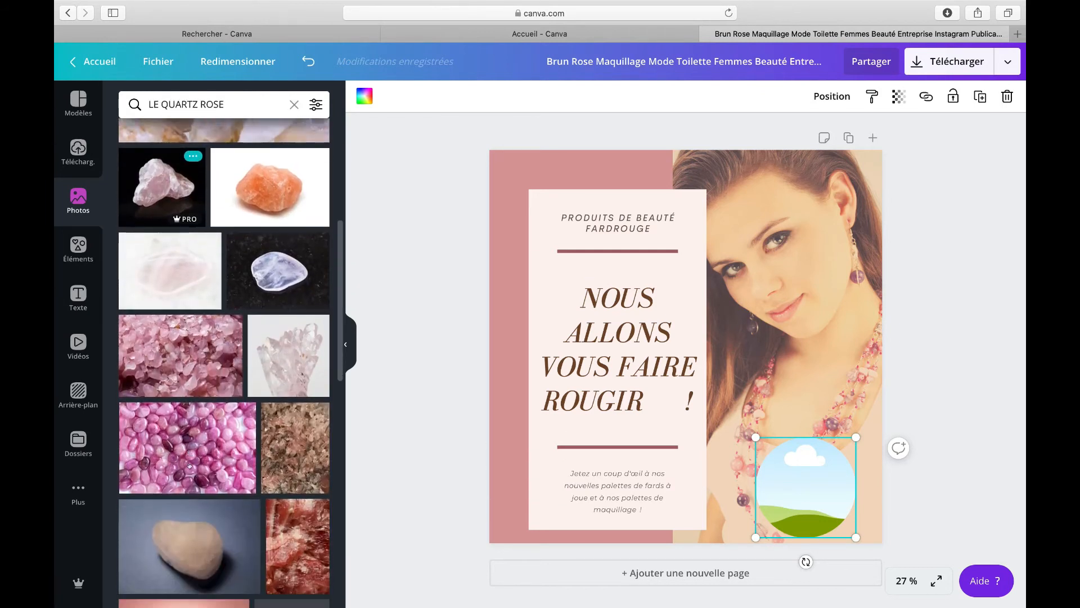
scroll(189, 466, "down", 3)
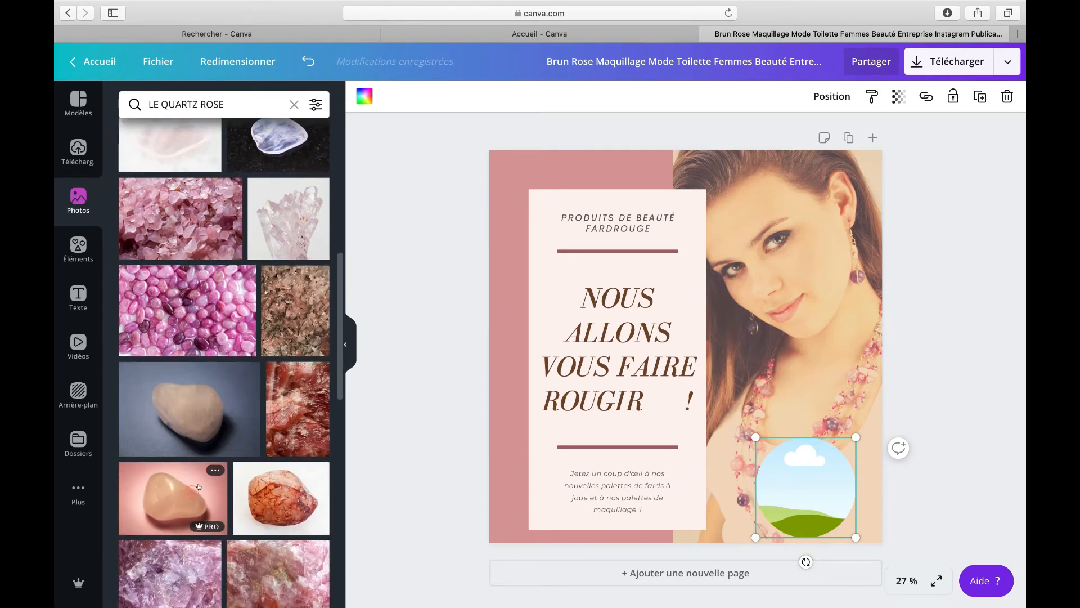
left_click(180, 495)
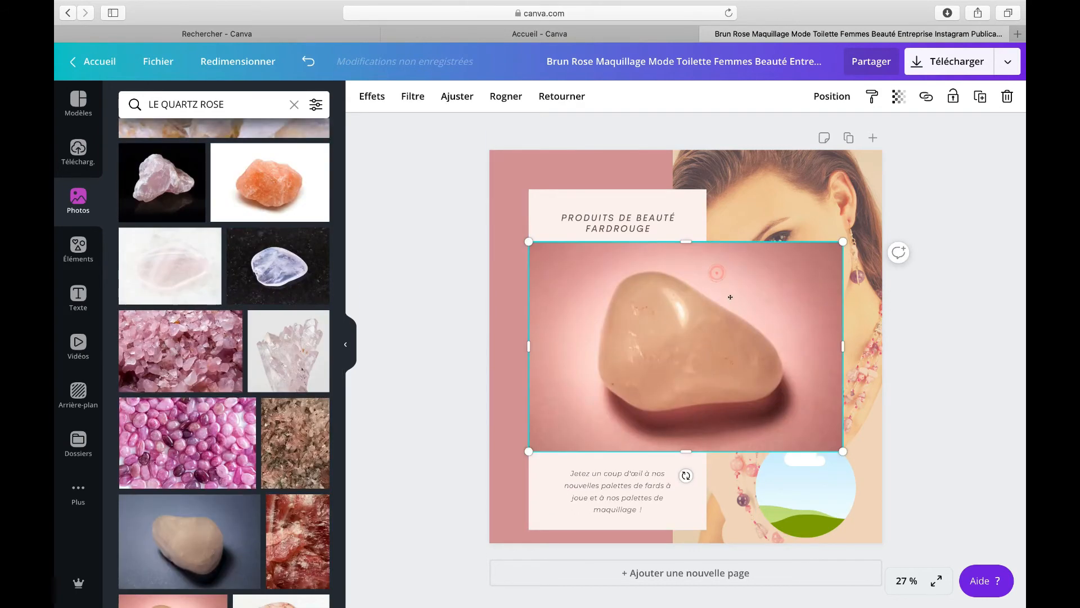
left_click_drag(730, 297, 807, 485)
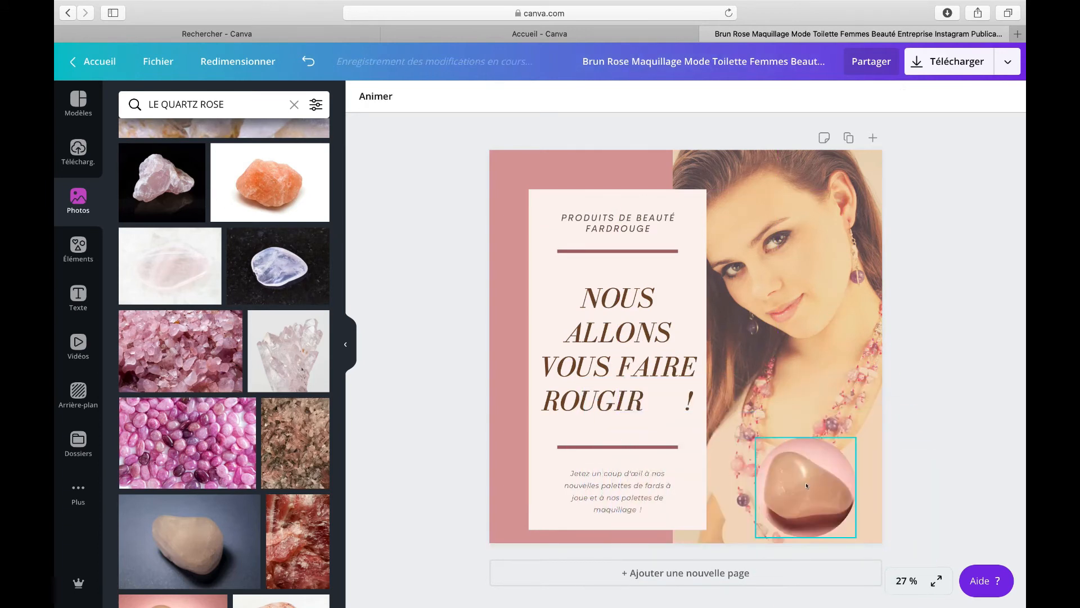
left_click(801, 473)
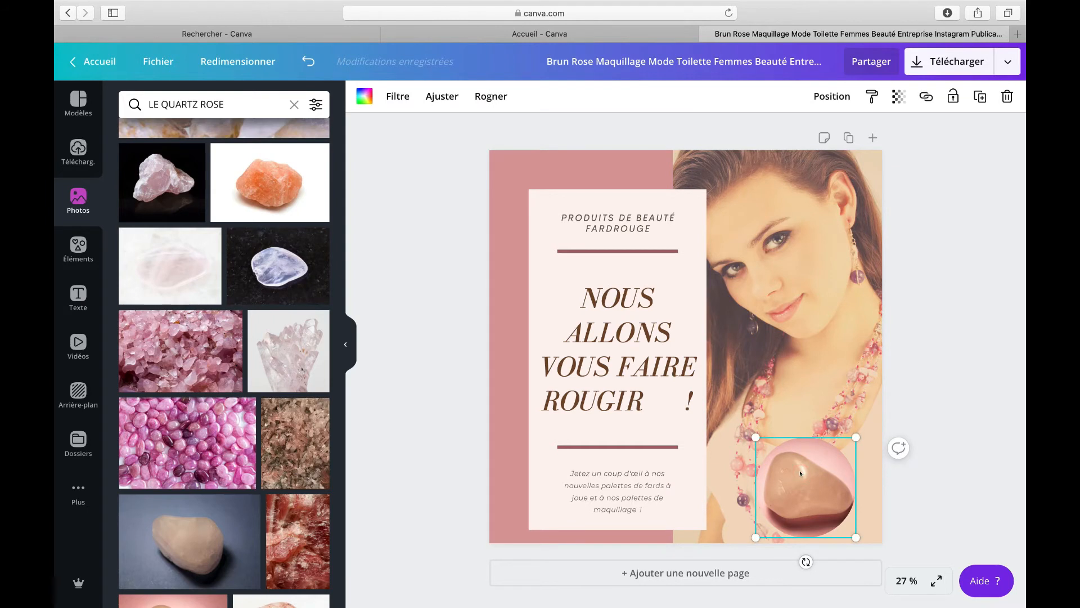
Step: Replace the photo in the circle frame with the pink quartz beads photo
key("Delete")
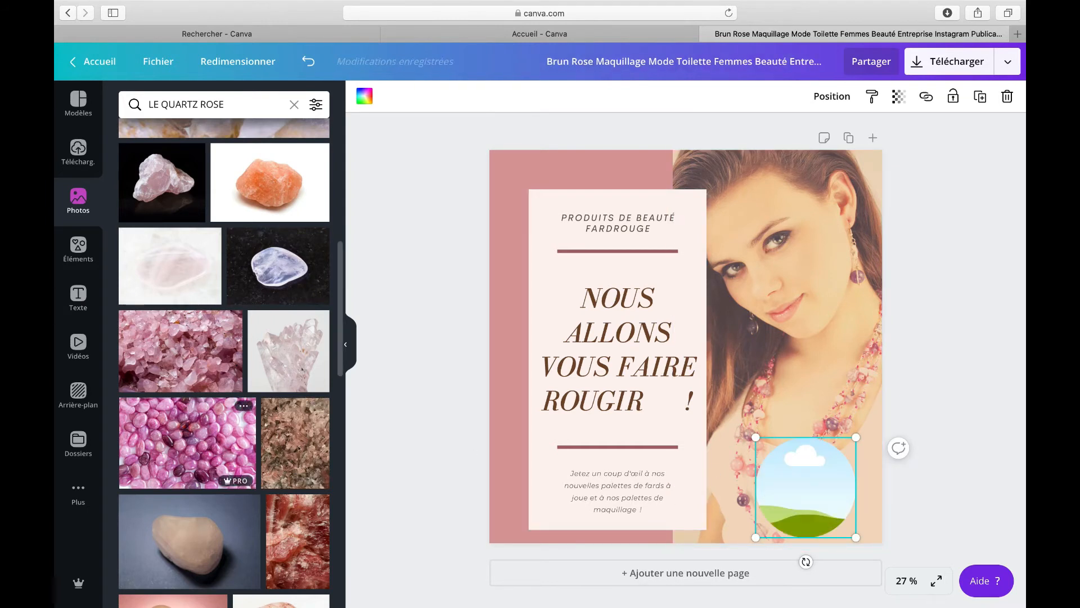
left_click_drag(164, 415, 808, 474)
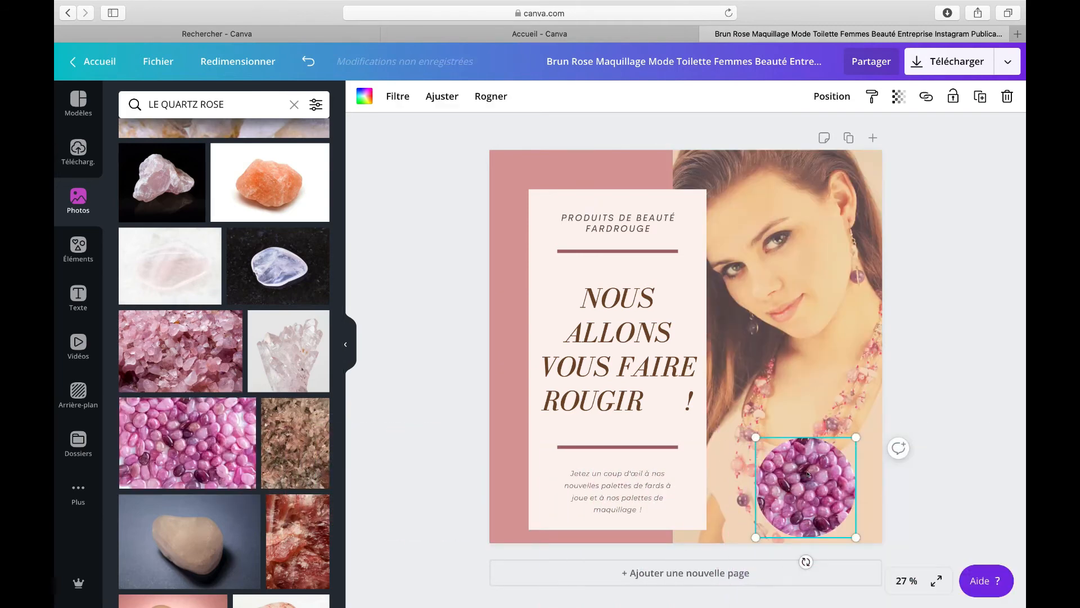
left_click(803, 401)
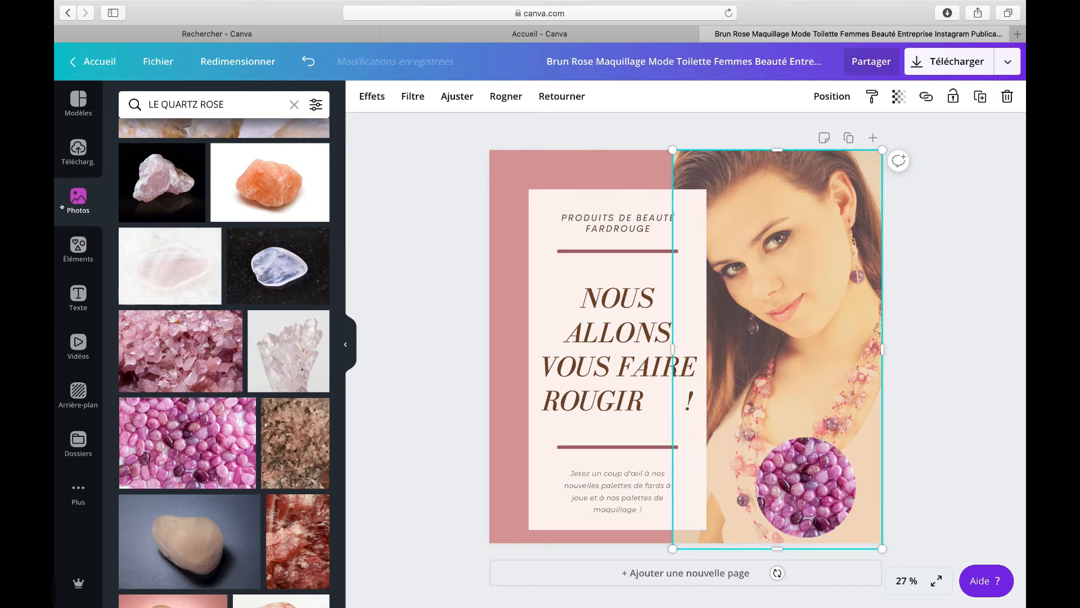
Step: Add a pink gradient brush stroke from the Elements library and rotate it into the post's top-left corner
left_click(78, 248)
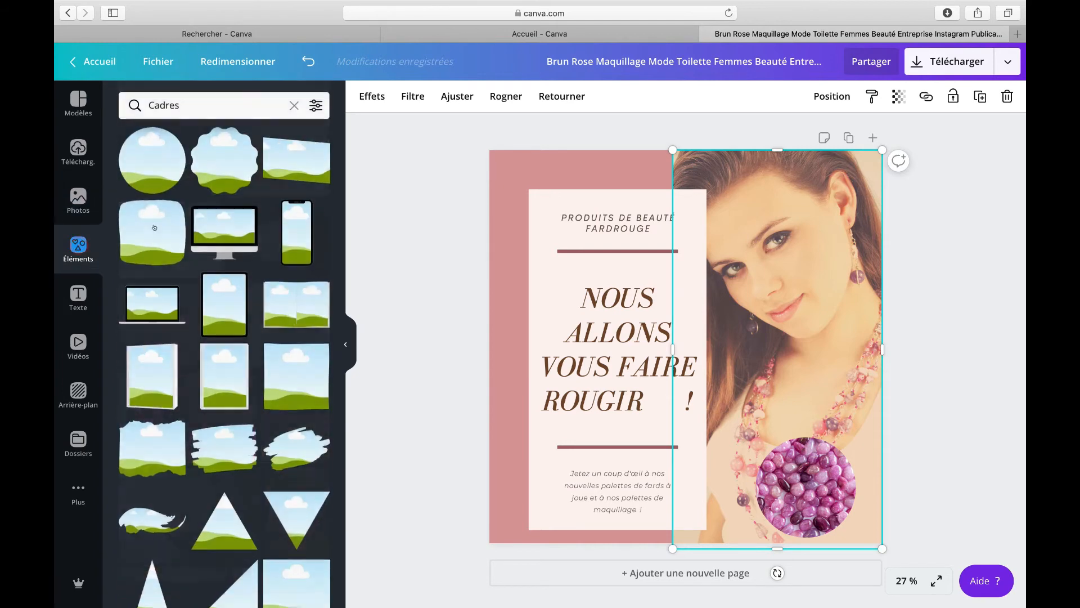
left_click(294, 104)
scroll(150, 324, "down", 2)
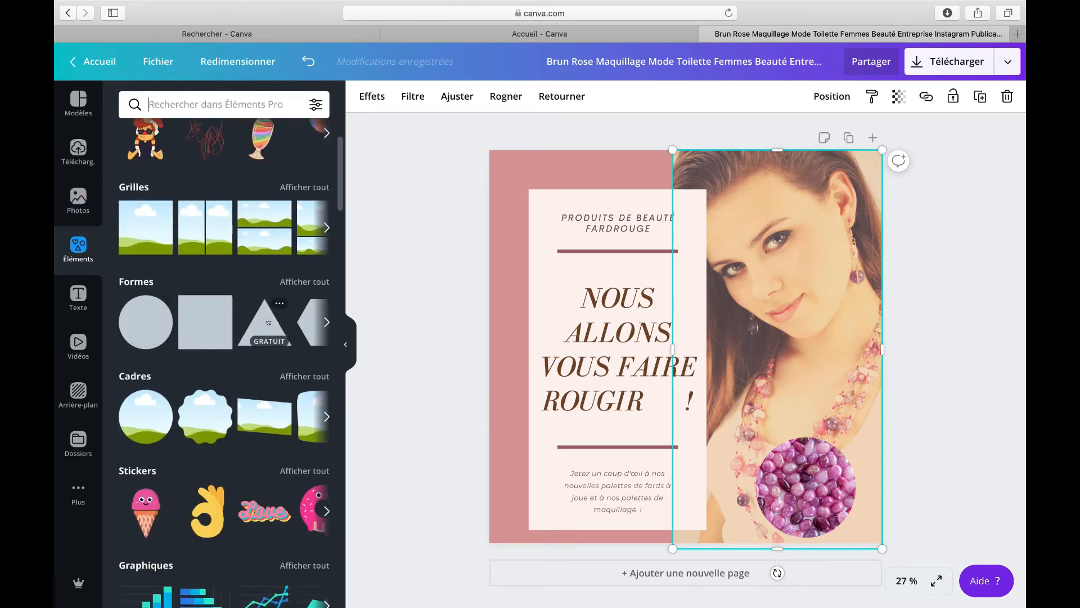
scroll(240, 317, "down", 5)
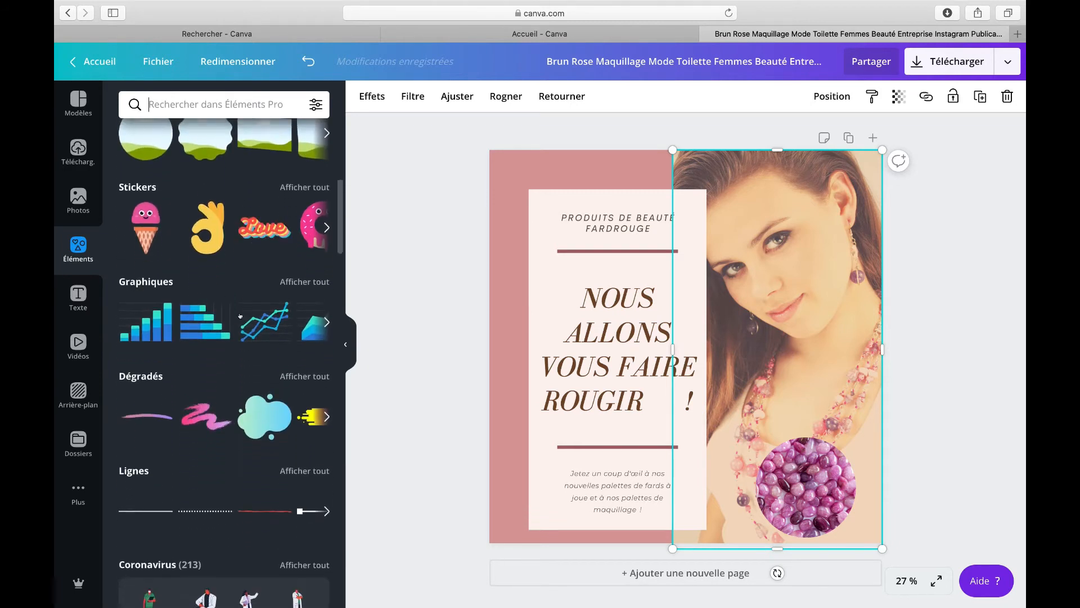
left_click(206, 390)
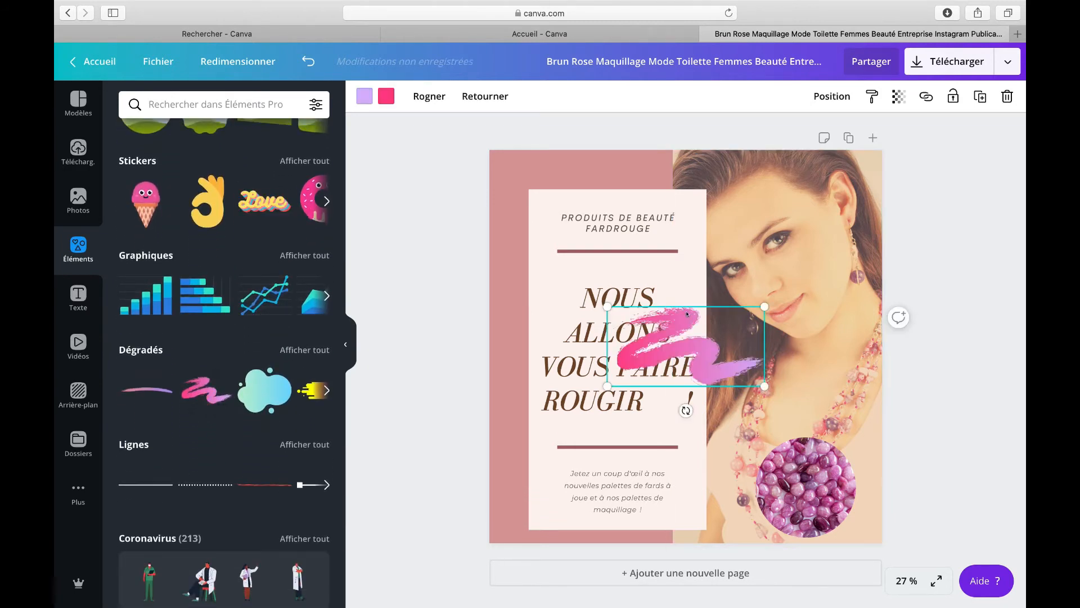
mouse_move(652, 337)
left_mouse_down()
mouse_move(714, 315)
mouse_move(500, 163)
left_mouse_up()
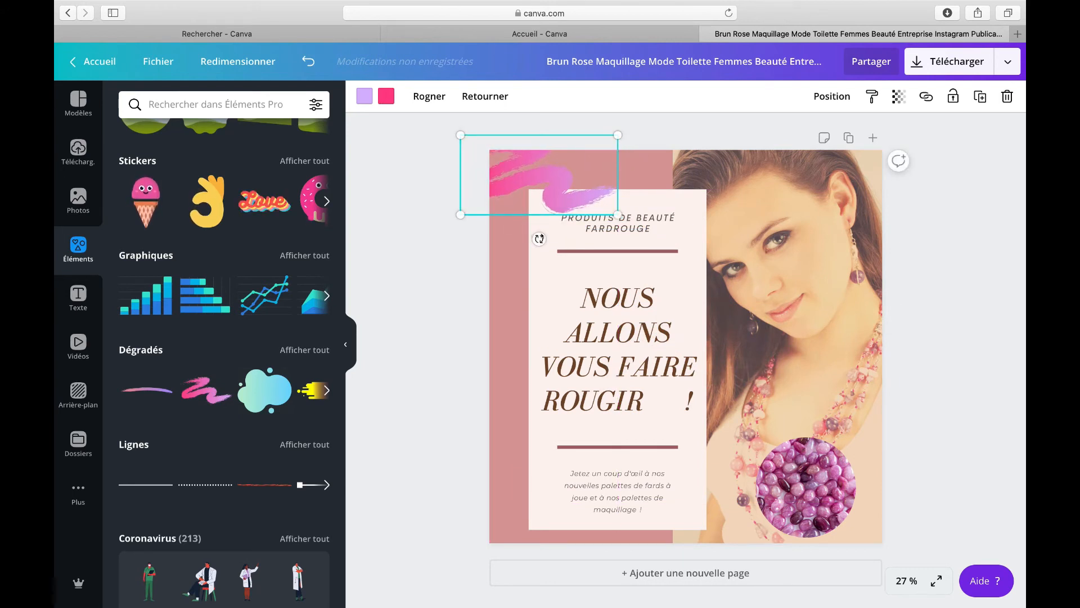
mouse_move(540, 239)
left_mouse_down()
mouse_move(590, 227)
mouse_move(562, 212)
mouse_move(574, 236)
mouse_move(566, 231)
mouse_move(587, 226)
left_mouse_up()
left_click_drag(553, 183, 543, 180)
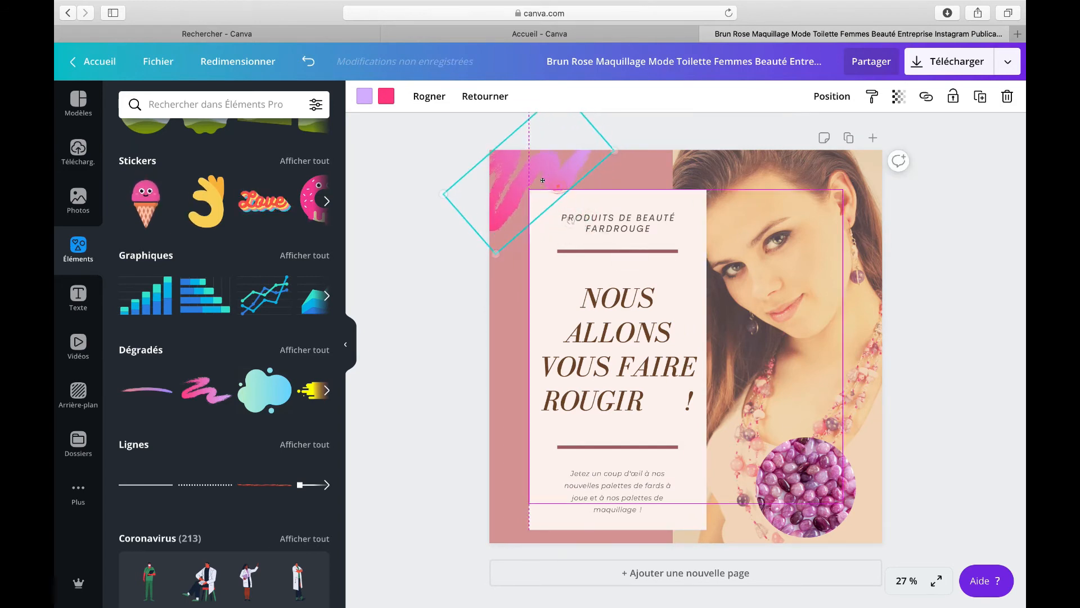
Step: Recolour the brush stroke's first colour to light pink from the New colorimétrie 2020 palette
left_click(572, 273)
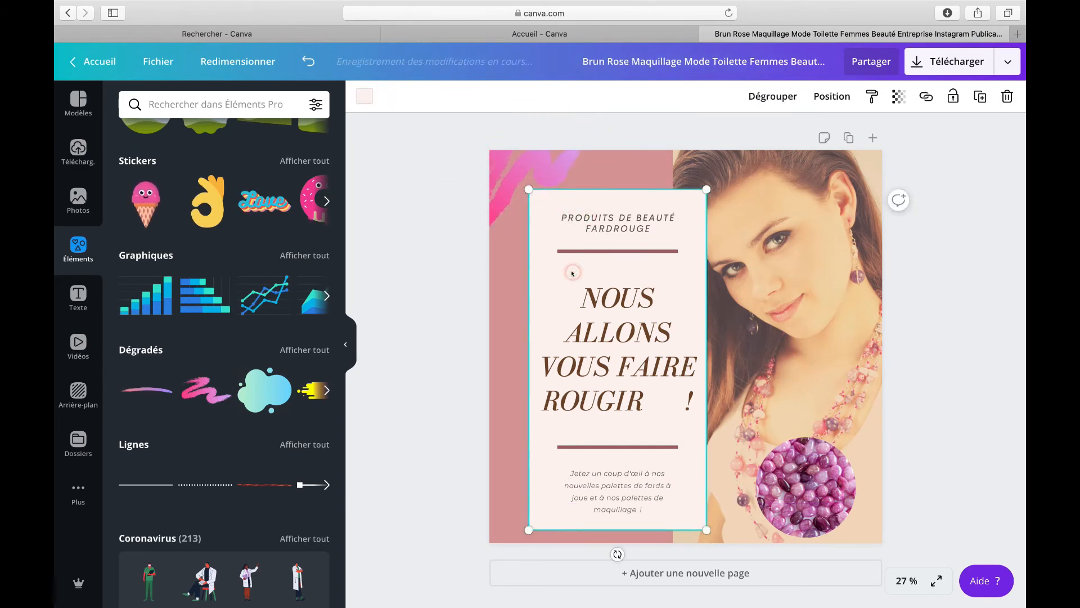
left_click(537, 159)
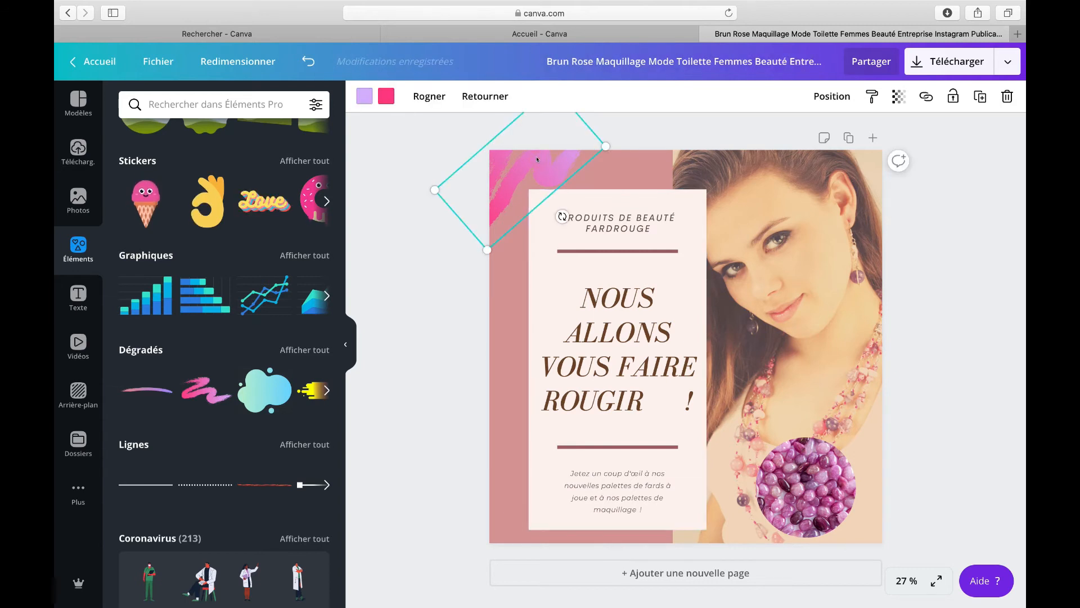
left_click(365, 96)
left_click(174, 336)
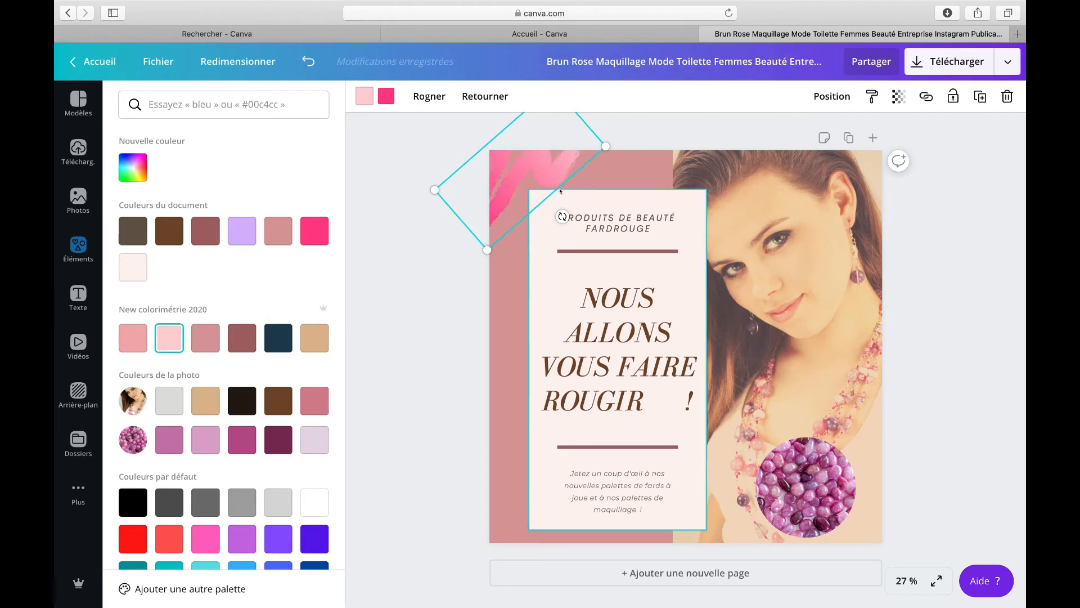
left_click(694, 209)
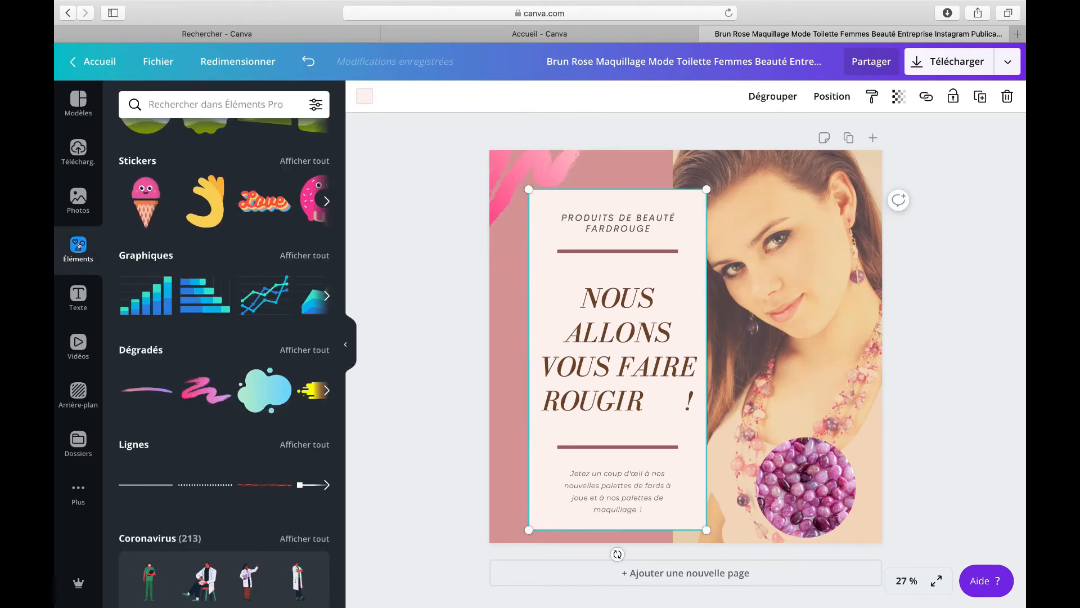
Step: Add a heading text box at the top of the post reading SOLDE 2020
left_click(79, 296)
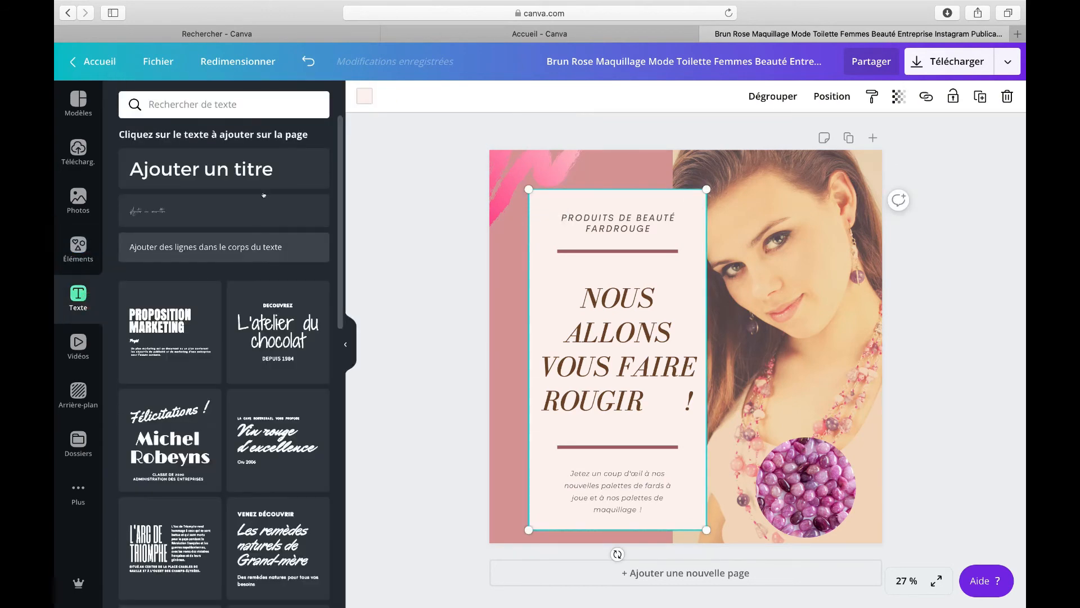
left_click_drag(206, 161, 751, 175)
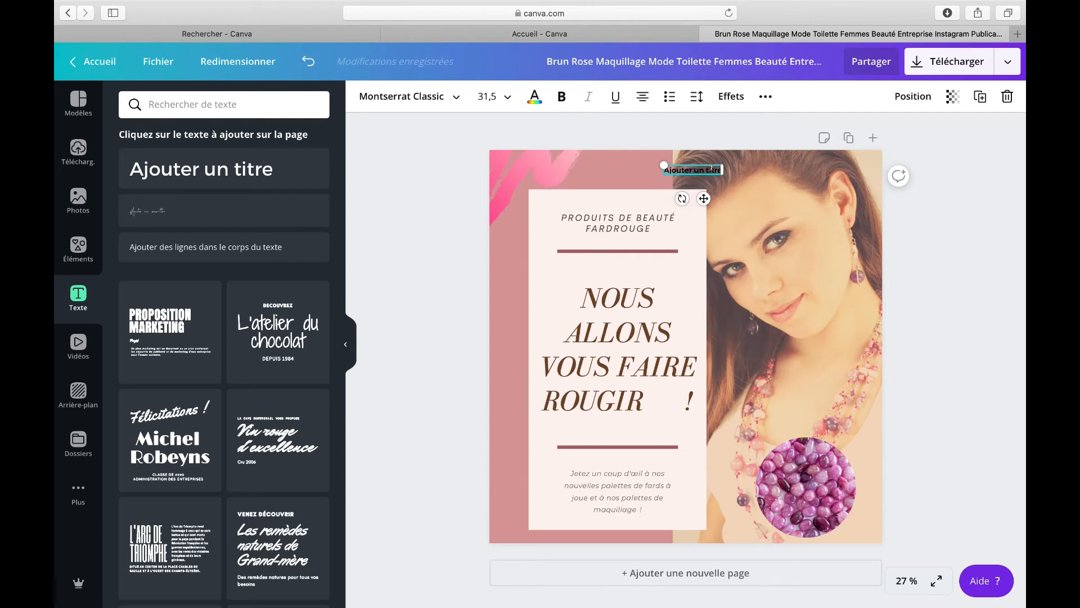
key("BackSpace")
key("BackSpace")
key("BackSpace")
key("BackSpace")
key("BackSpace")
type("LDE 2020")
left_click(711, 169)
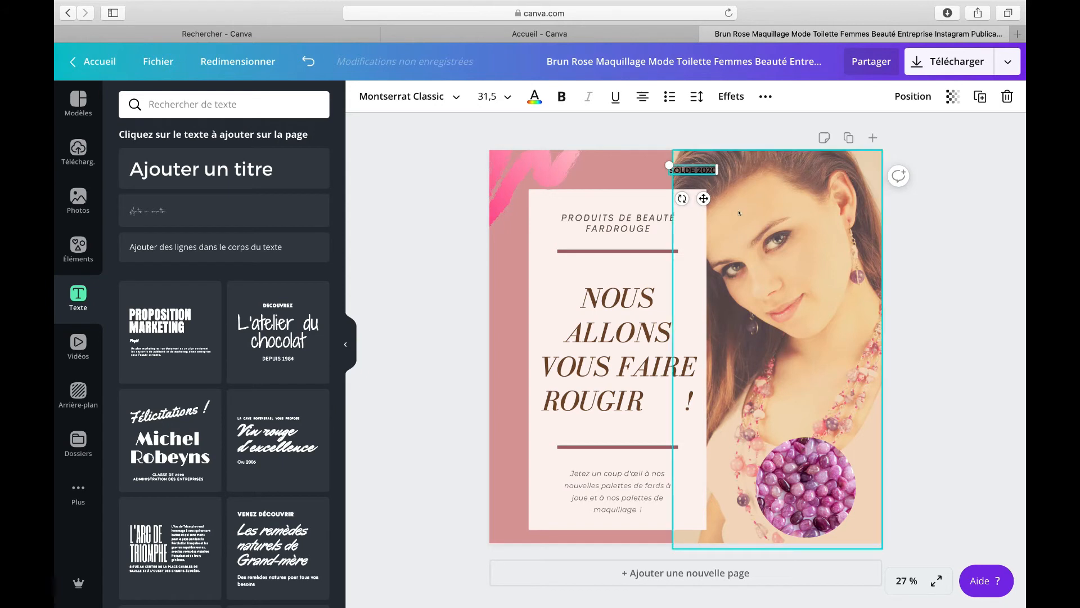
left_click(712, 169)
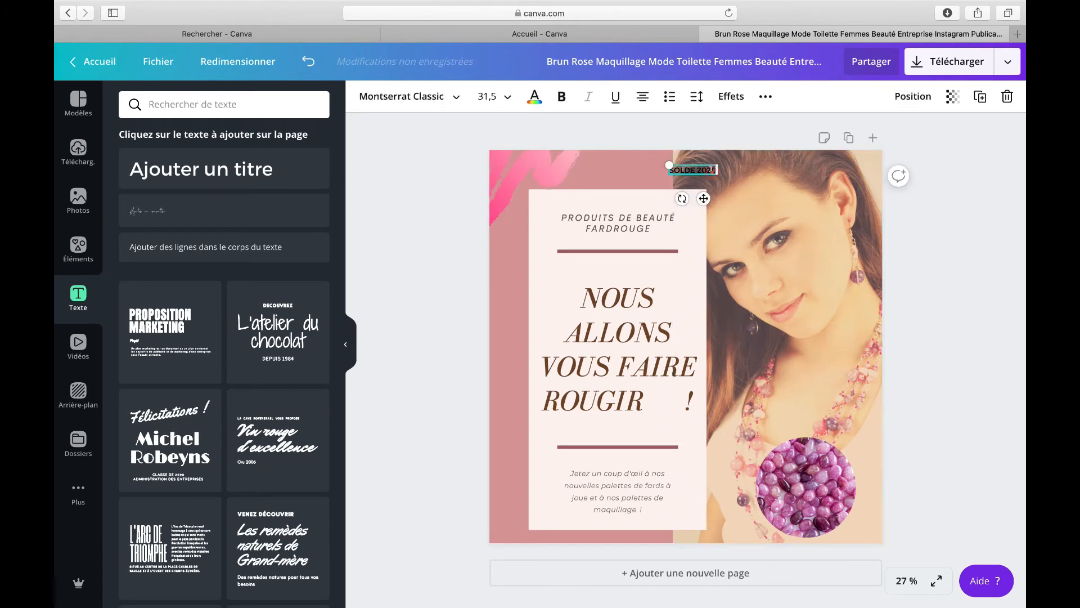
Step: Format the SOLDE 2020 heading as bold, pink #ff3e89, at font size 96
left_click(557, 96)
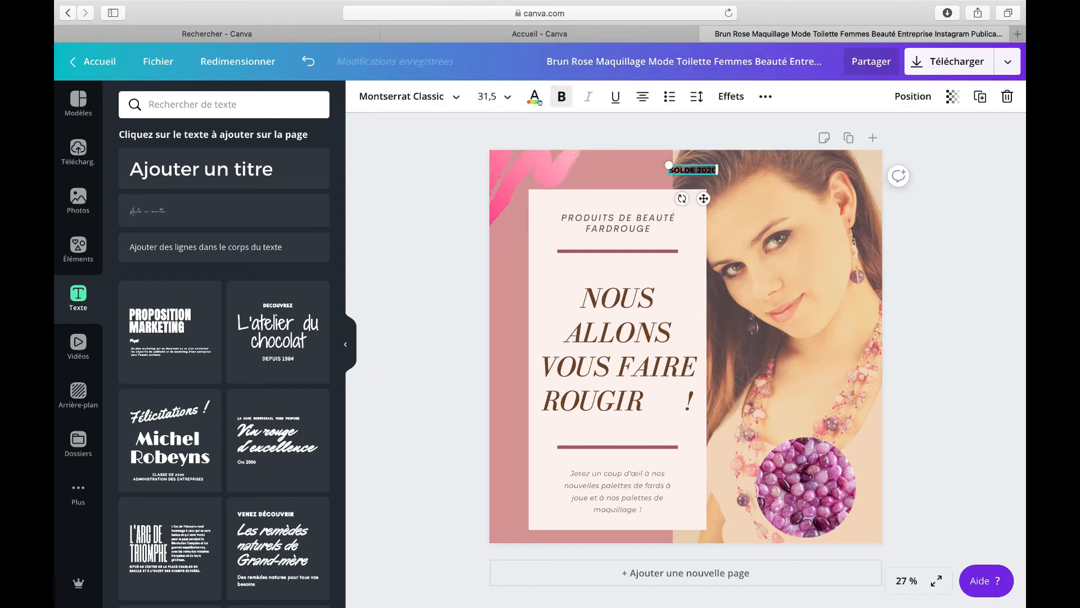
left_click(532, 95)
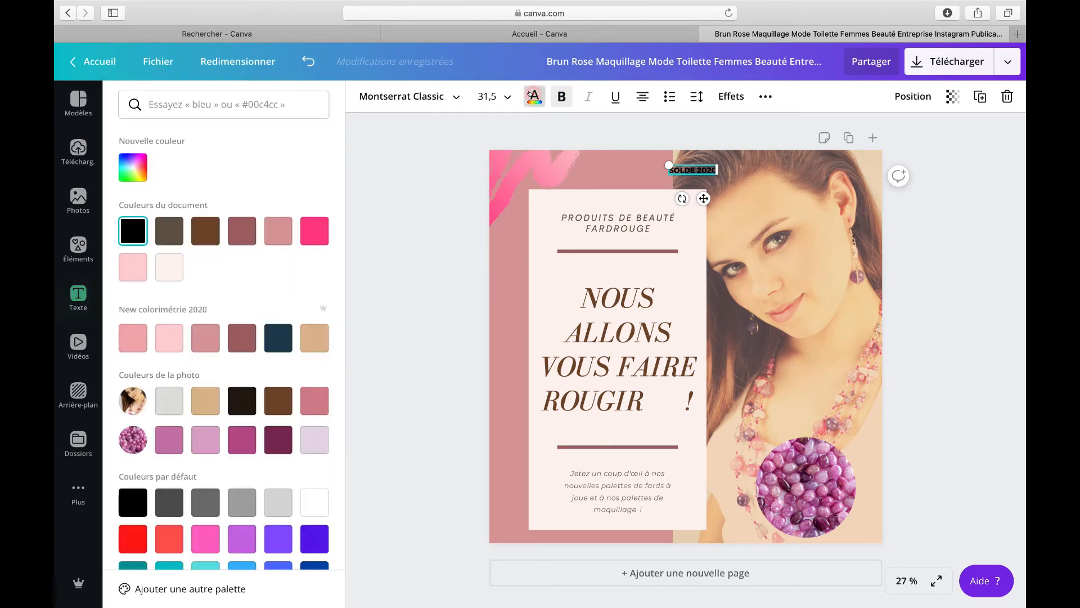
left_click(306, 232)
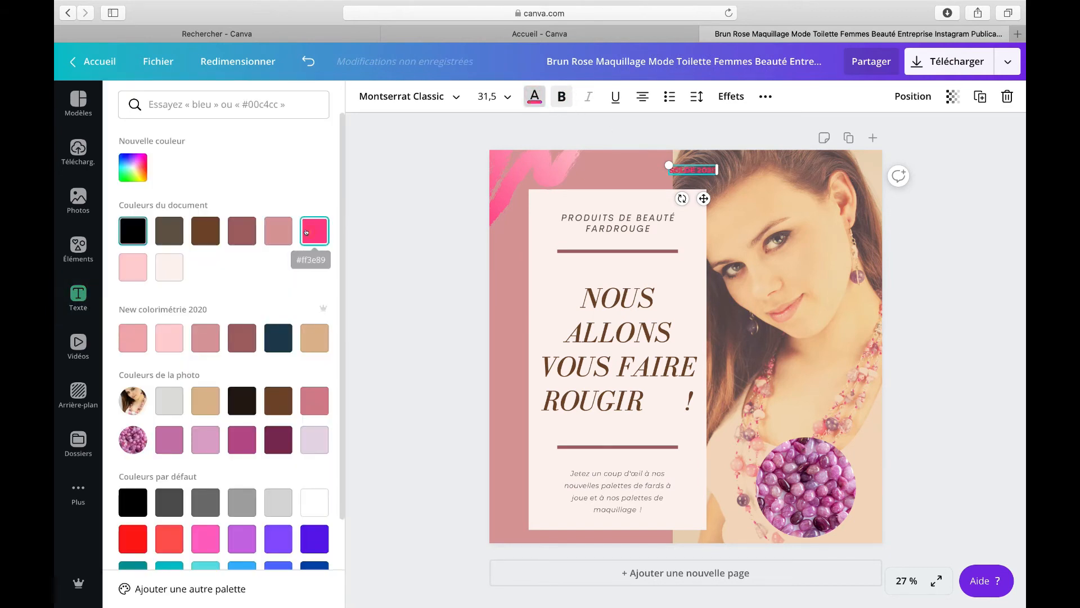
left_click(487, 98)
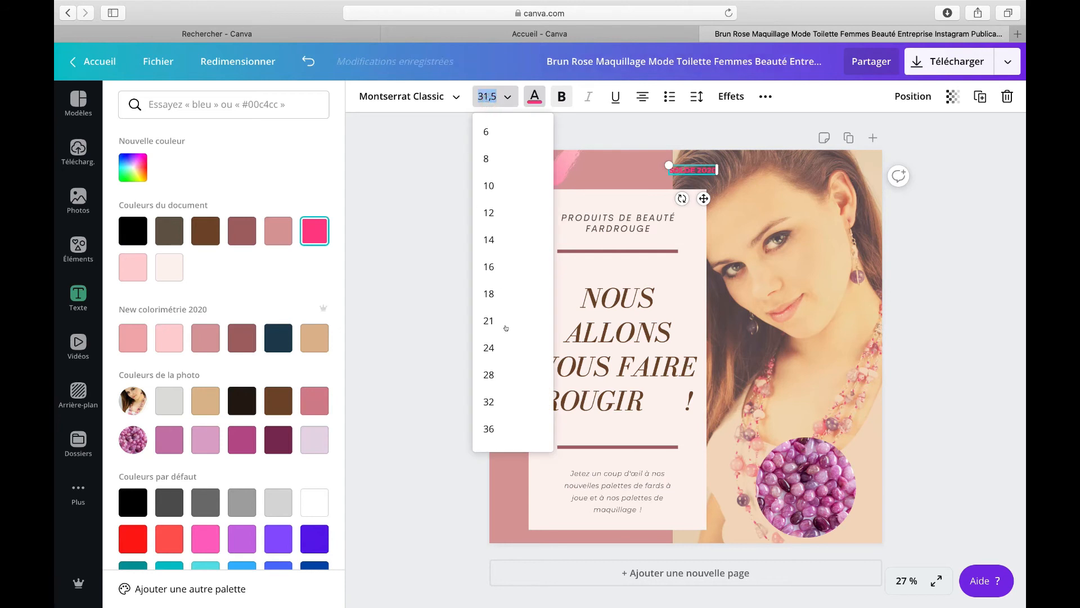
scroll(505, 353, "down", 5)
scroll(504, 353, "down", 2)
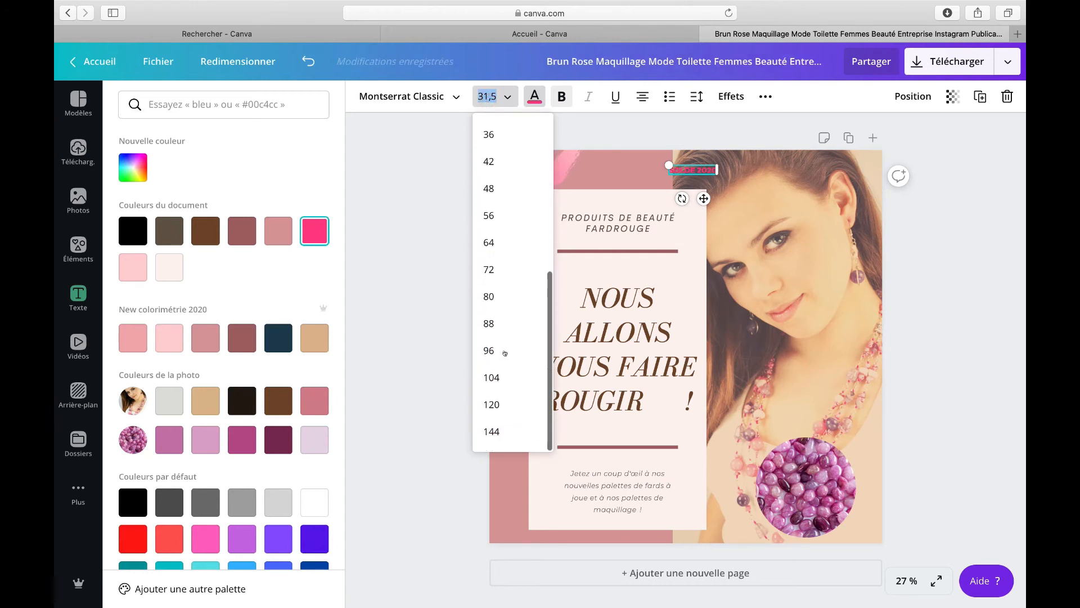
left_click(501, 349)
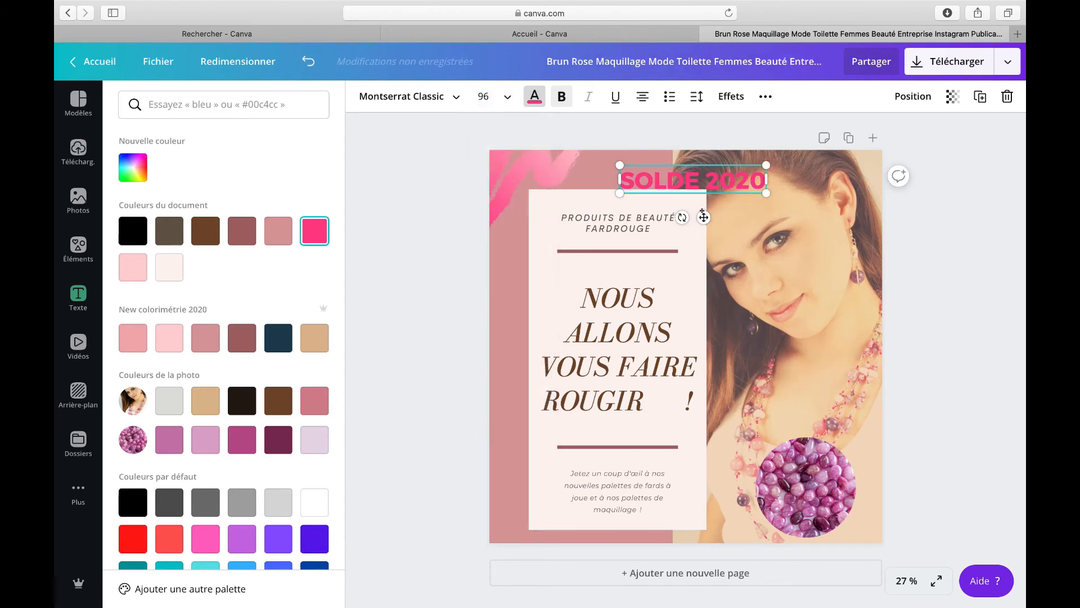
Step: Rotate the SOLDE 2020 heading diagonally across the post's top-right corner
left_click_drag(703, 200, 815, 199)
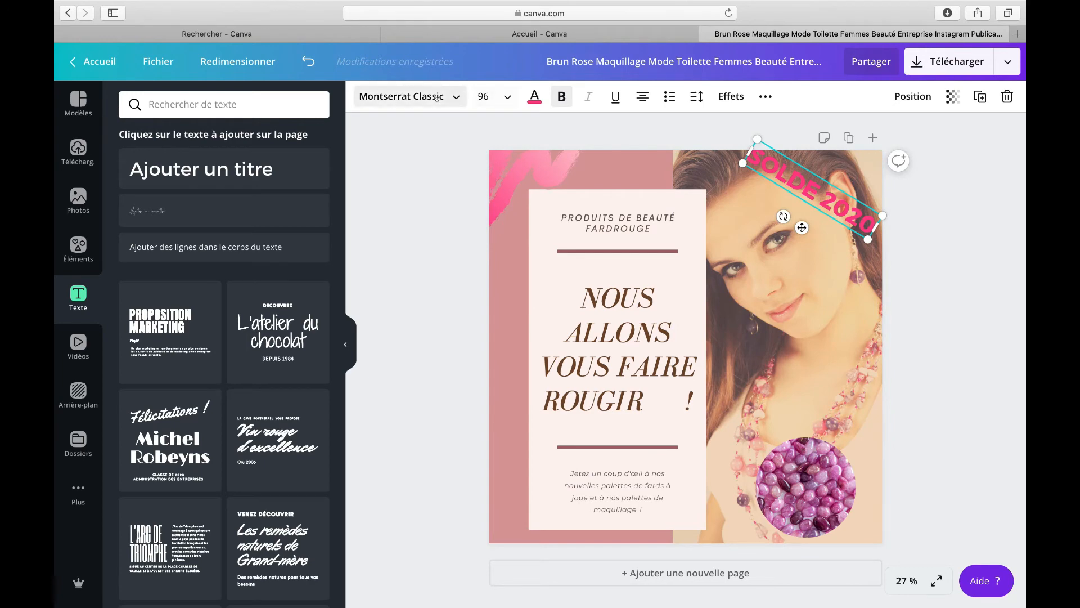
left_click(438, 96)
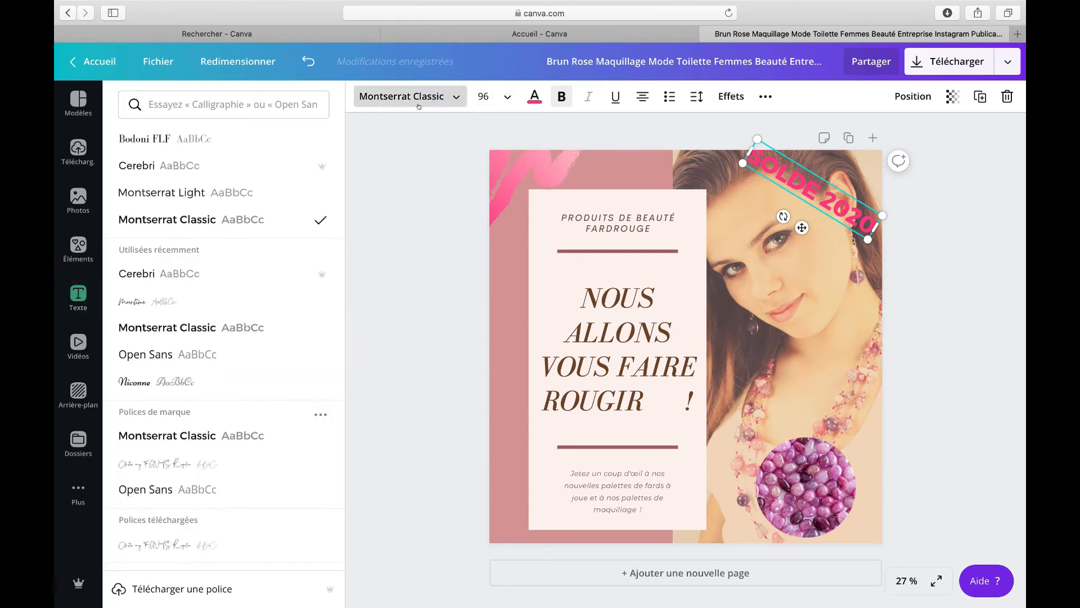
left_click(810, 262)
left_click(821, 189)
left_click_drag(821, 189, 823, 196)
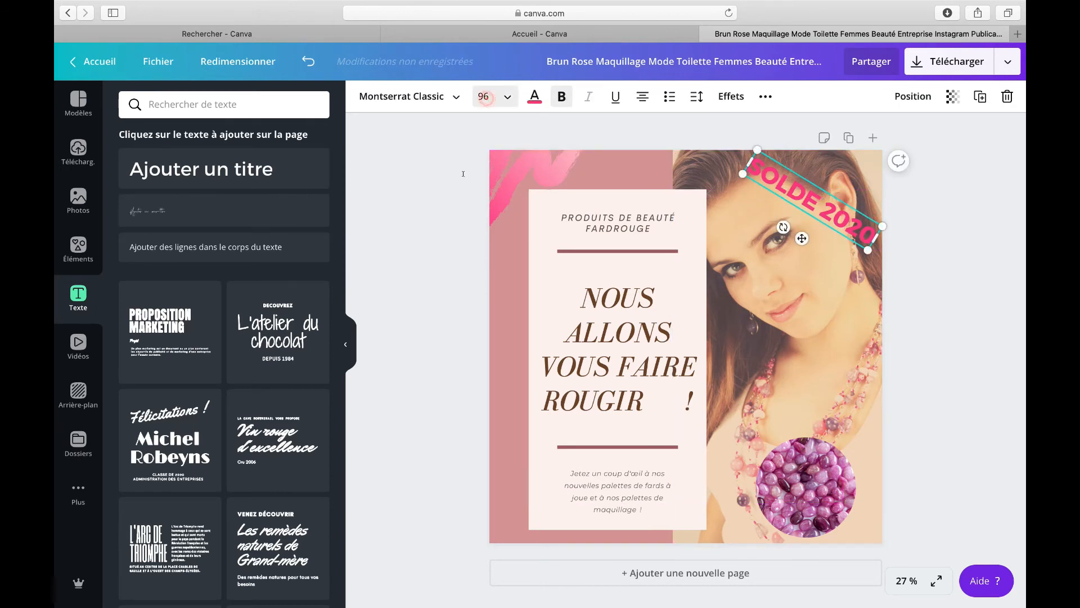
Step: Set the heading's font size to 104 and widen it so it fits diagonally in the top-right corner
left_click(486, 98)
left_click(523, 379)
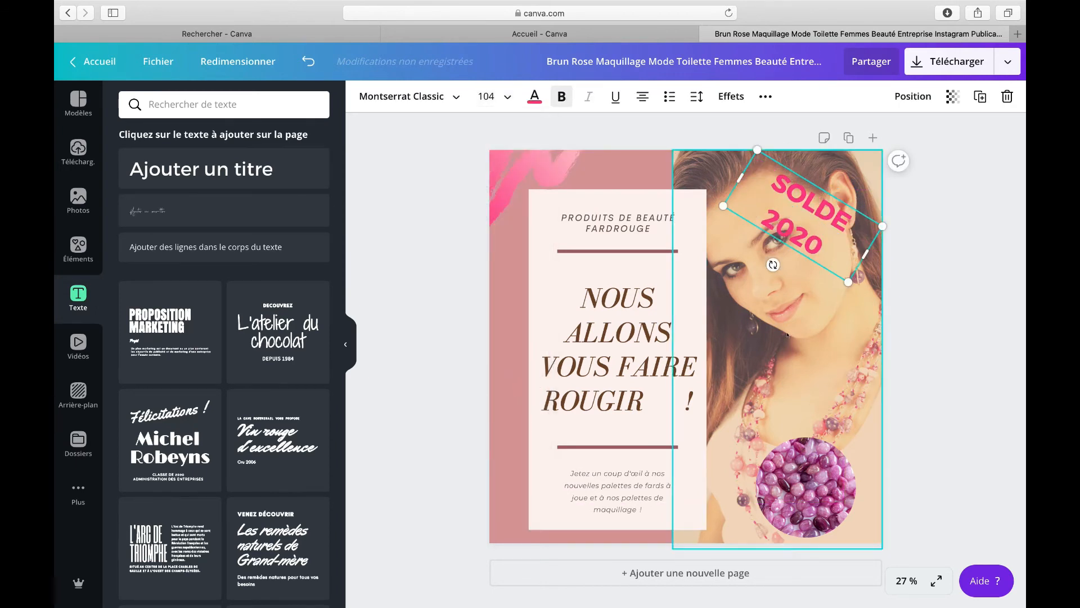
left_click_drag(866, 255, 887, 278)
left_click_drag(748, 195, 736, 168)
left_click_drag(818, 214, 808, 207)
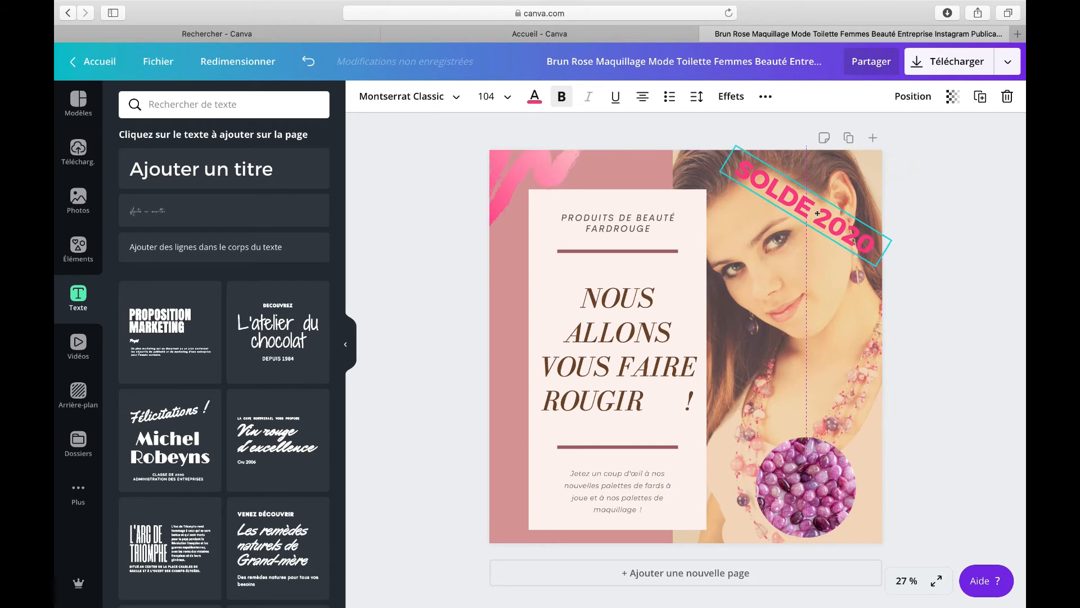
left_click(792, 241)
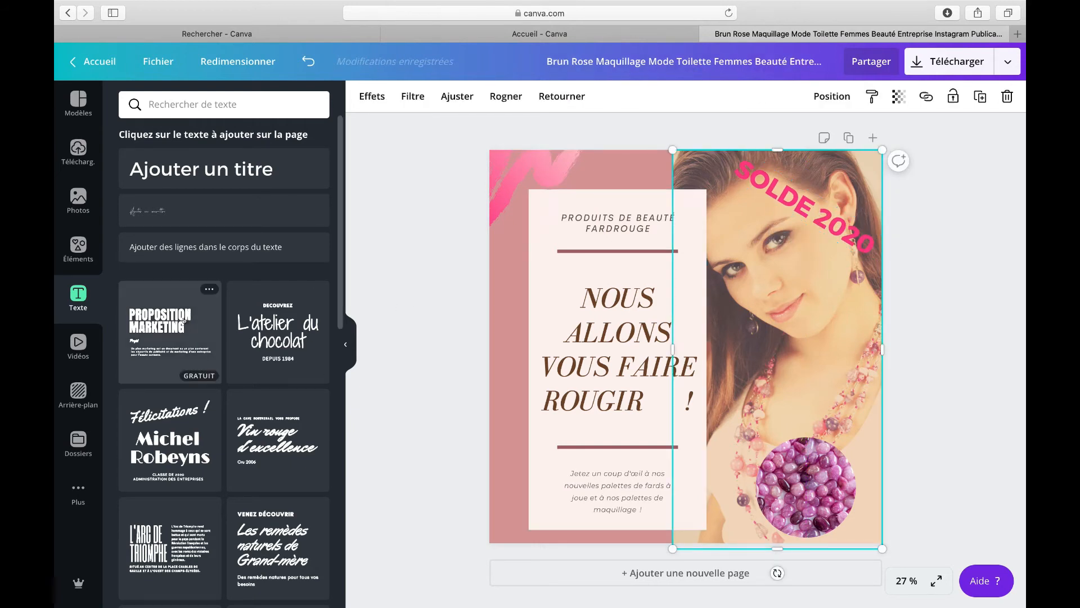
Step: Browse the Videos and Backgrounds libraries
left_click(82, 345)
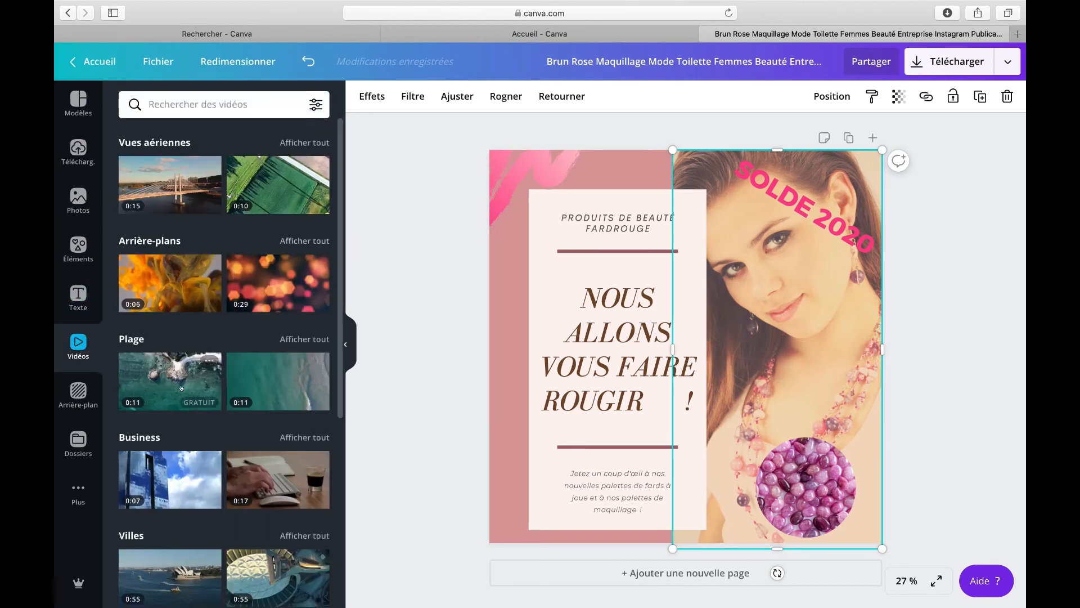
left_click(77, 395)
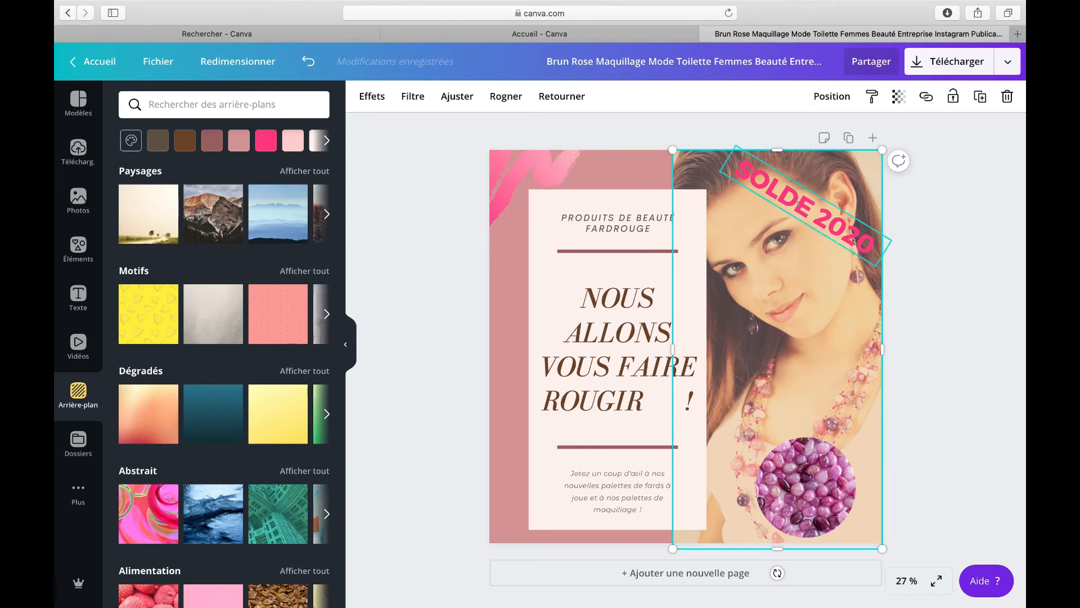
Step: Add a design note reading TEXTE DU POST INSTAGRAM and save it
left_click(824, 137)
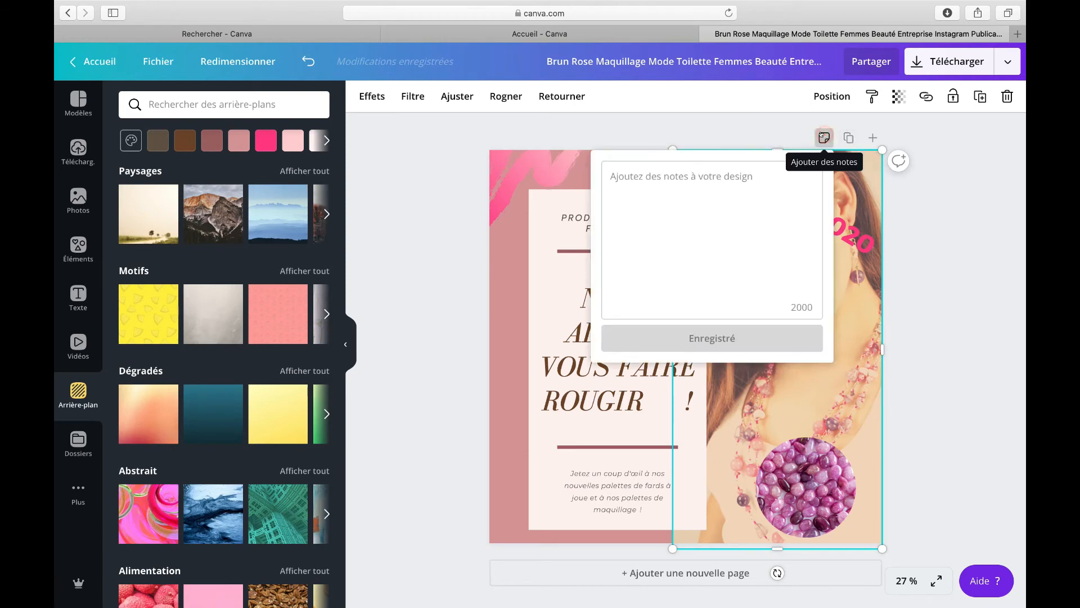
type("TES")
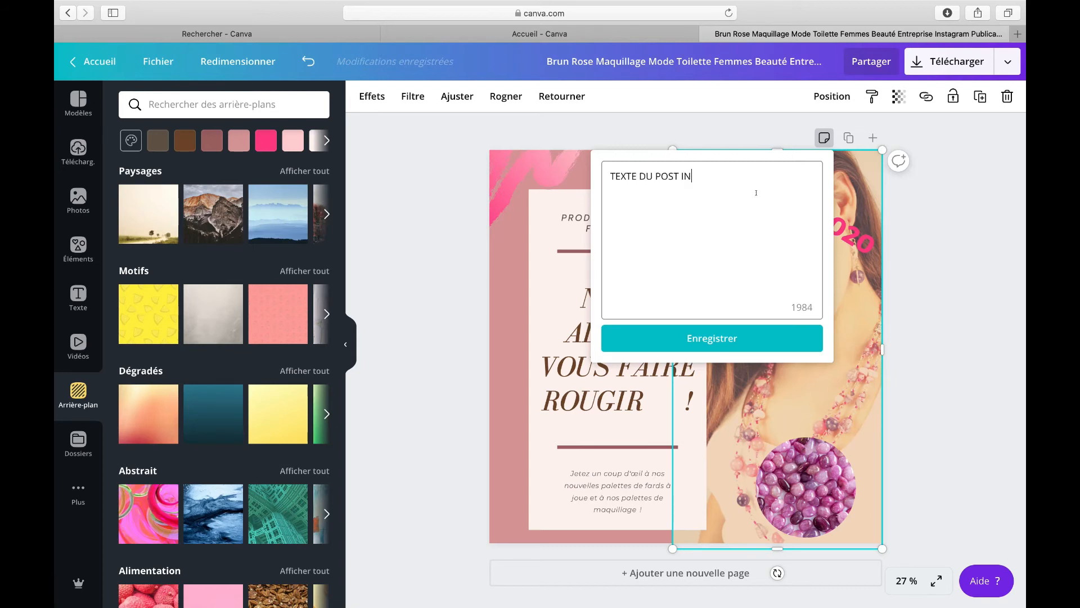
type("AGRAM")
left_click(753, 328)
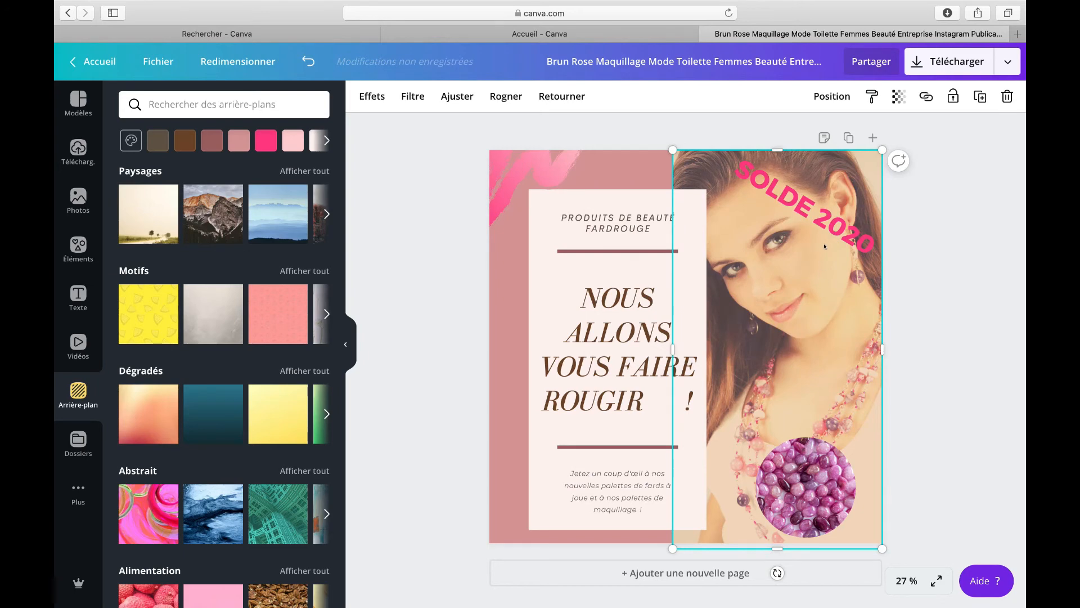
Step: Duplicate the page
left_click(848, 137)
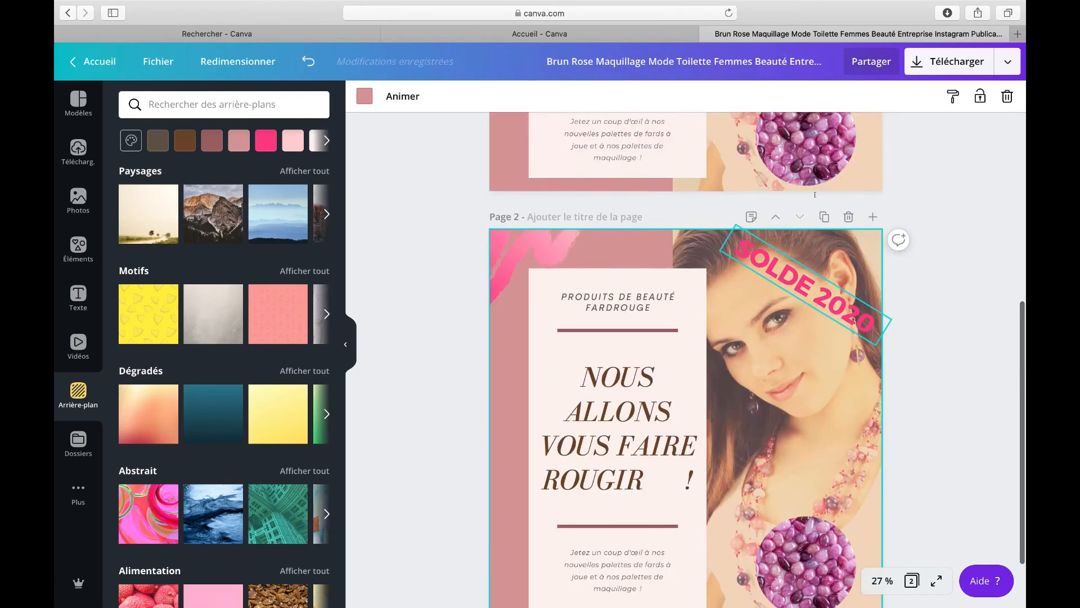
Step: Add a new blank page after page 2
scroll(815, 194, "up", 3)
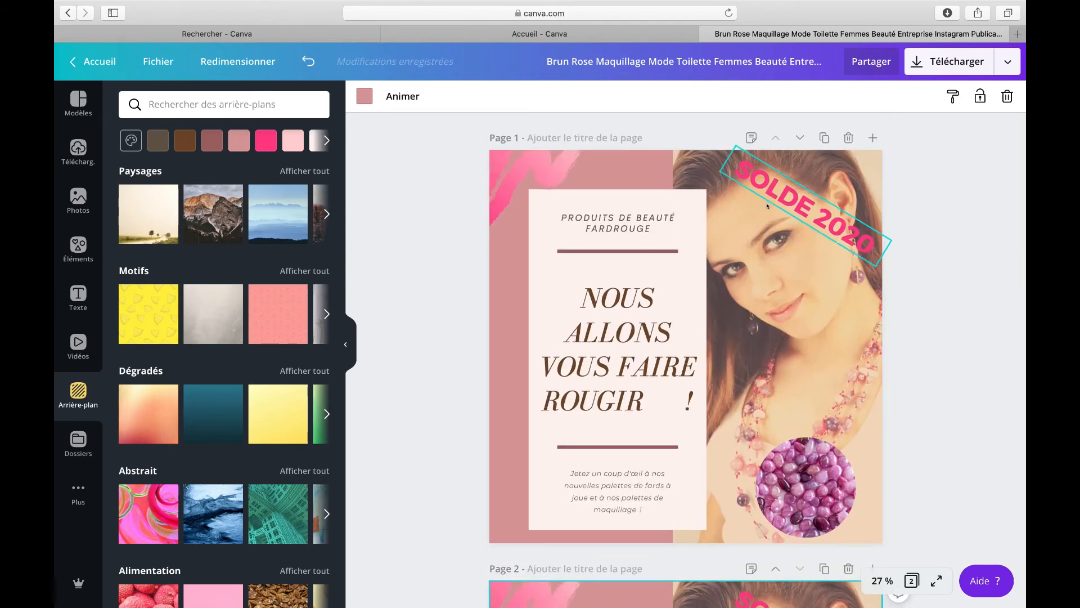
scroll(767, 206, "down", 1)
scroll(767, 206, "down", 5)
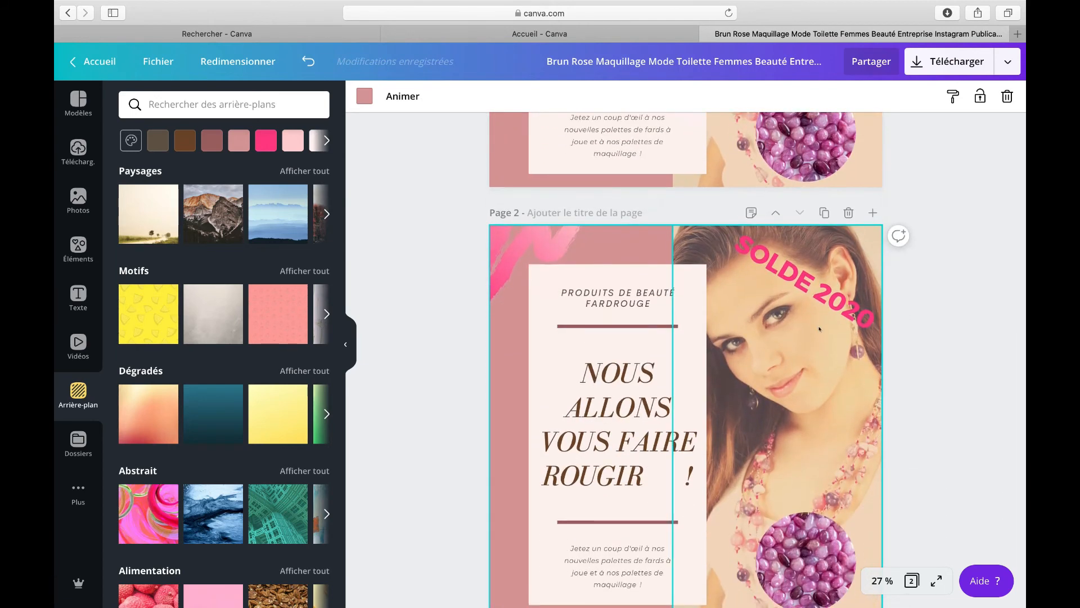
scroll(772, 311, "up", 6)
scroll(812, 265, "down", 6)
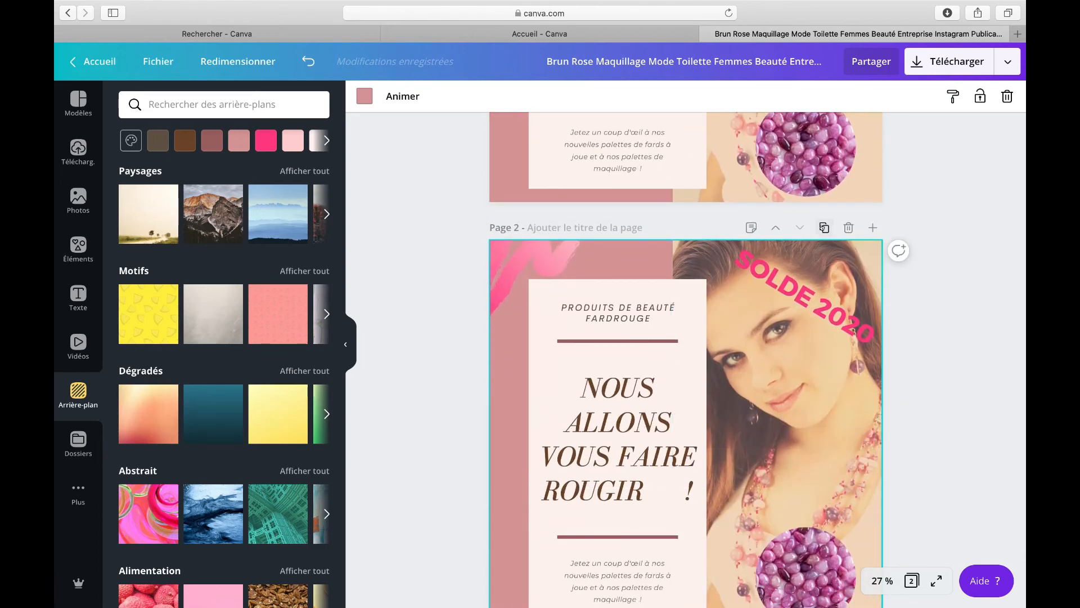
left_click(872, 227)
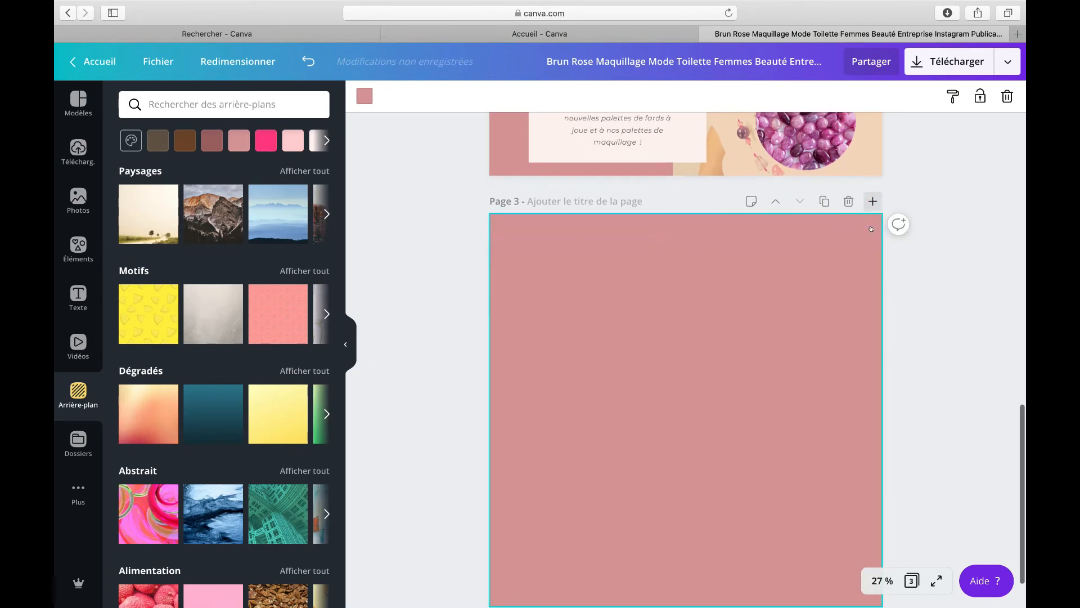
Step: Scroll through the three pages to review the design
left_click(806, 282)
scroll(806, 286, "up", 13)
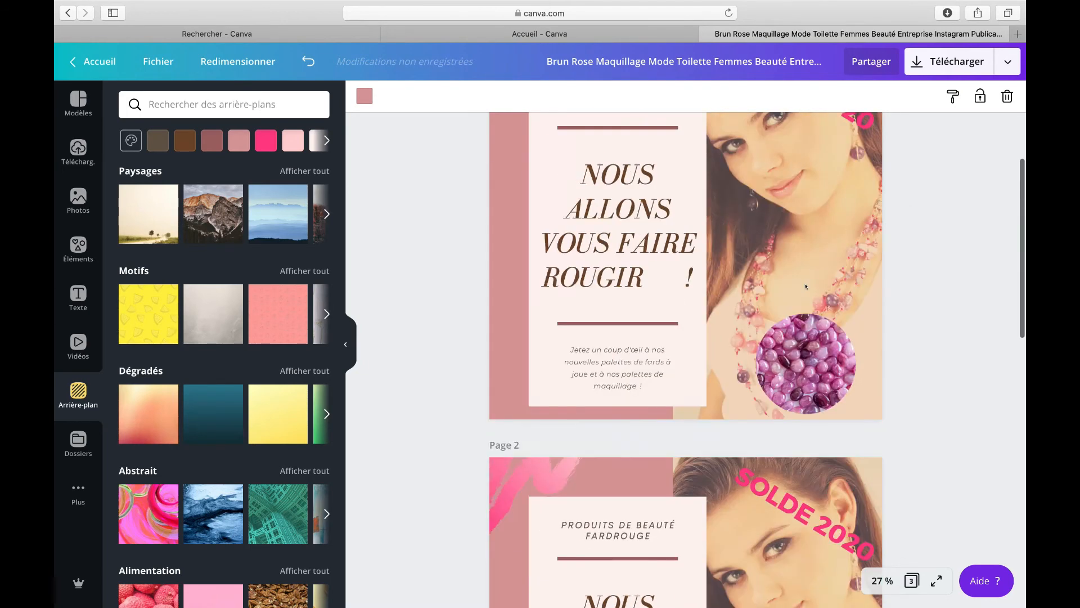
scroll(776, 437, "down", 13)
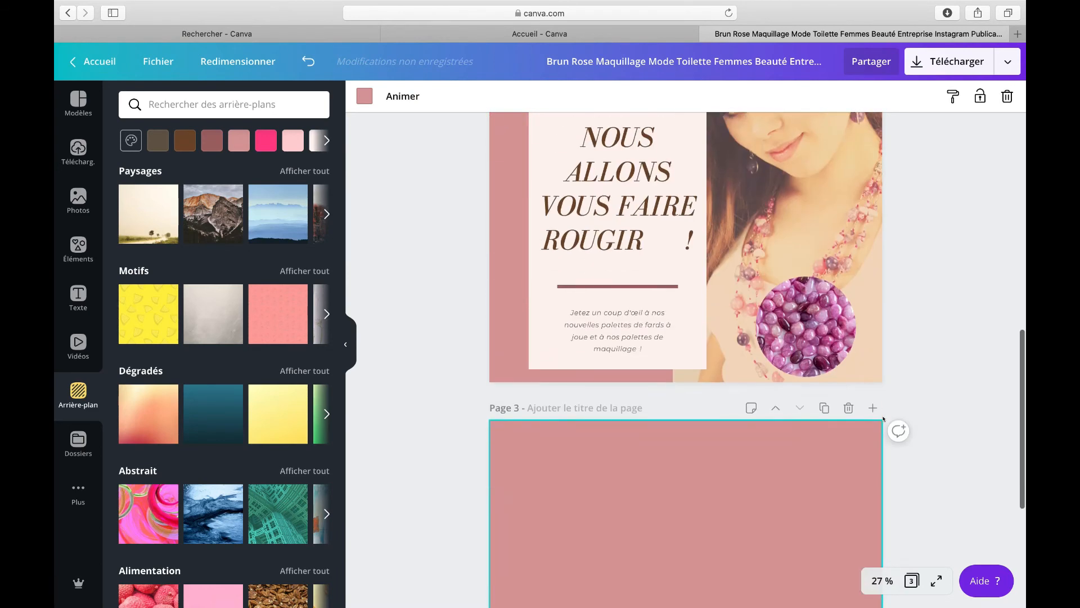
scroll(776, 436, "up", 7)
scroll(775, 436, "up", 3)
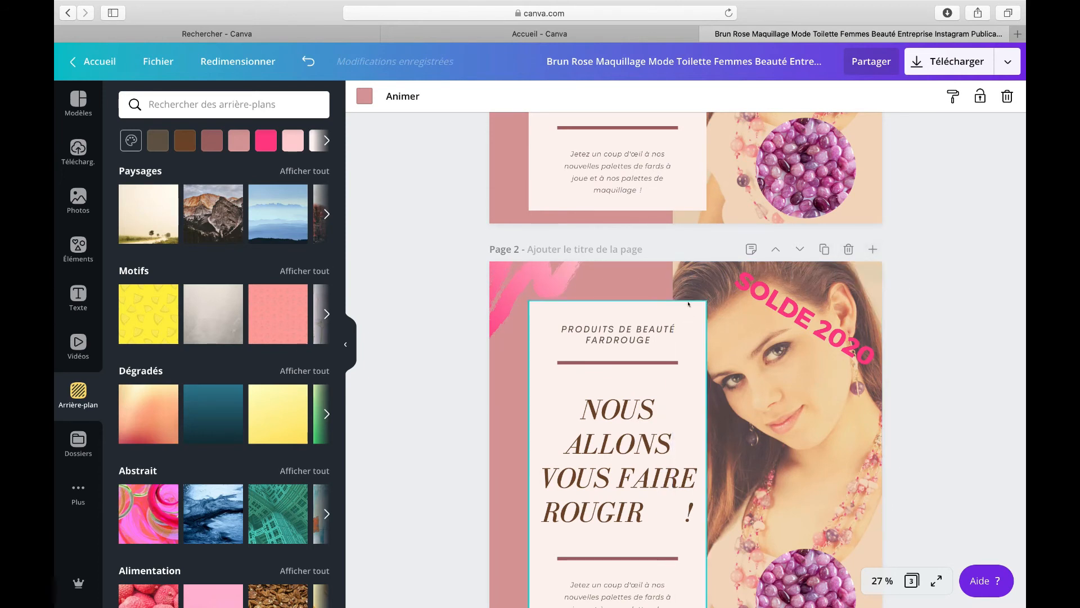
scroll(730, 399, "down", 5)
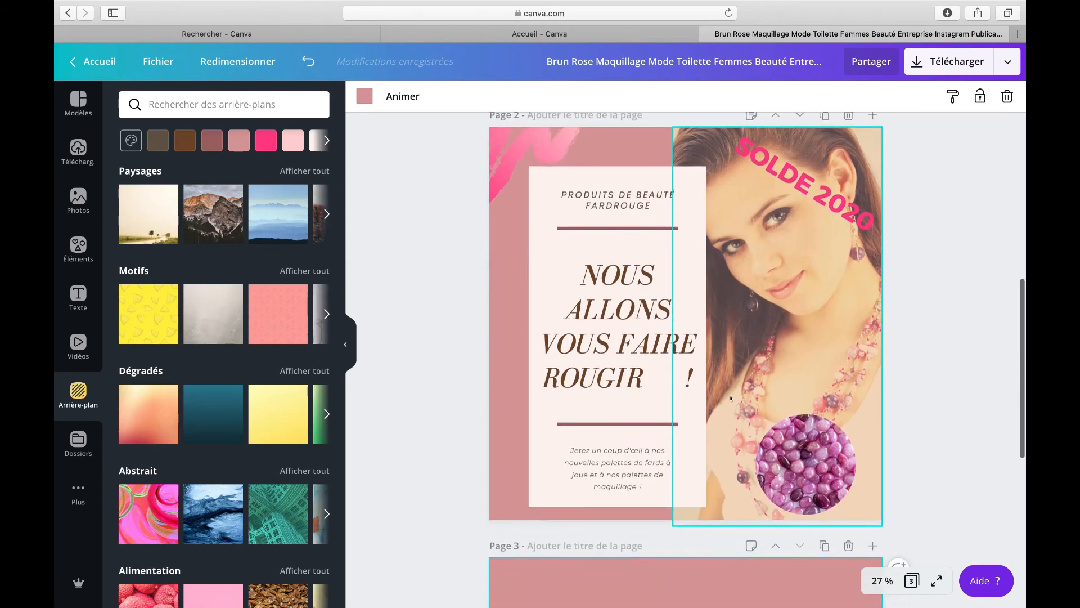
scroll(730, 398, "down", 1)
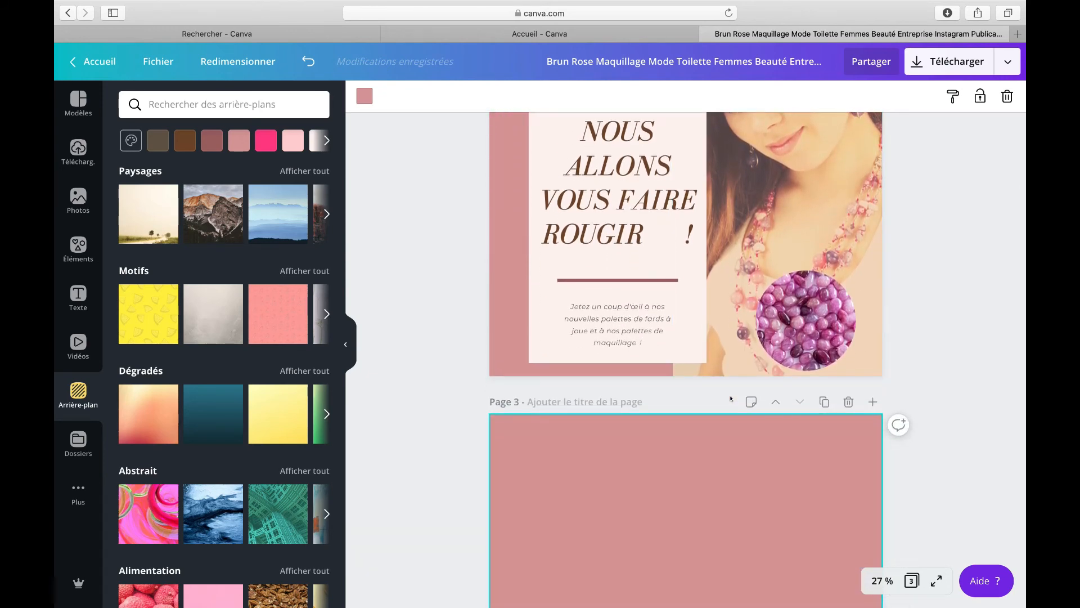
scroll(366, 310, "up", 15)
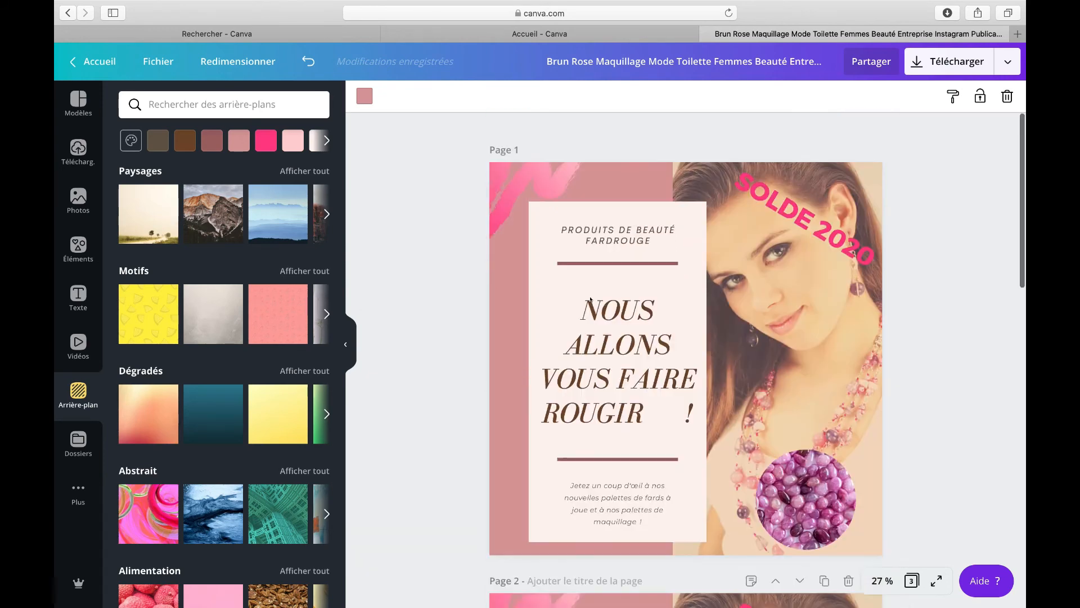
Step: Open the uploads library, dismissing the file upload dialog without choosing a file
left_click(72, 152)
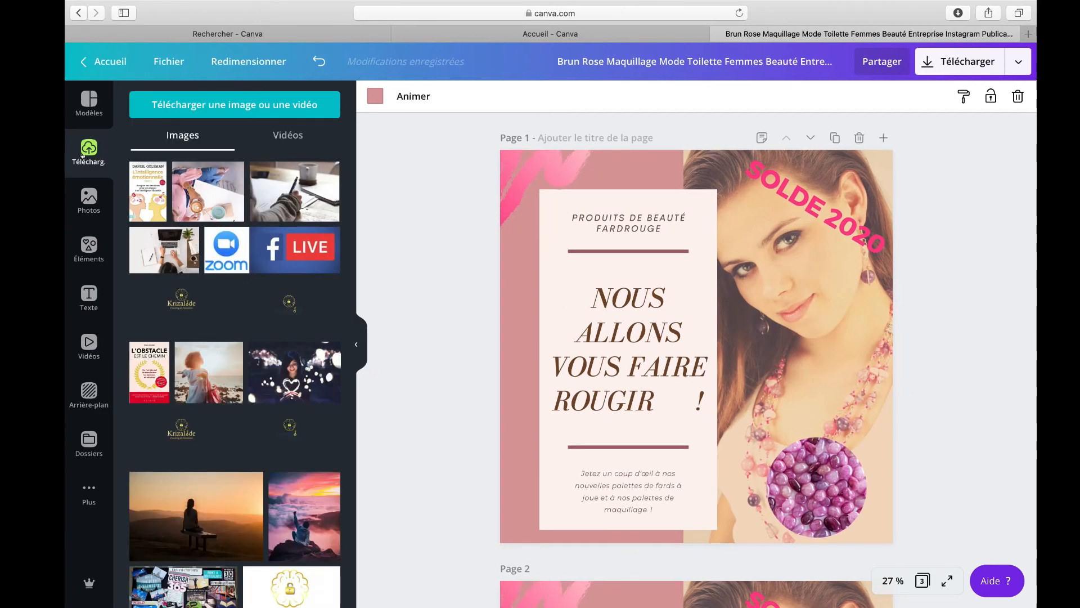
left_click(267, 110)
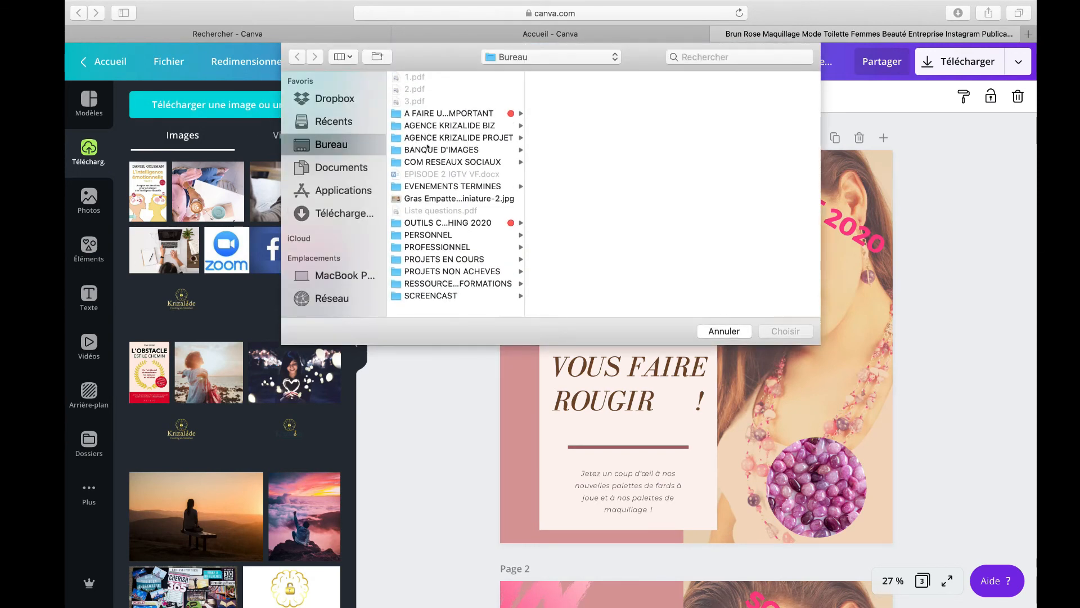
left_click(249, 132)
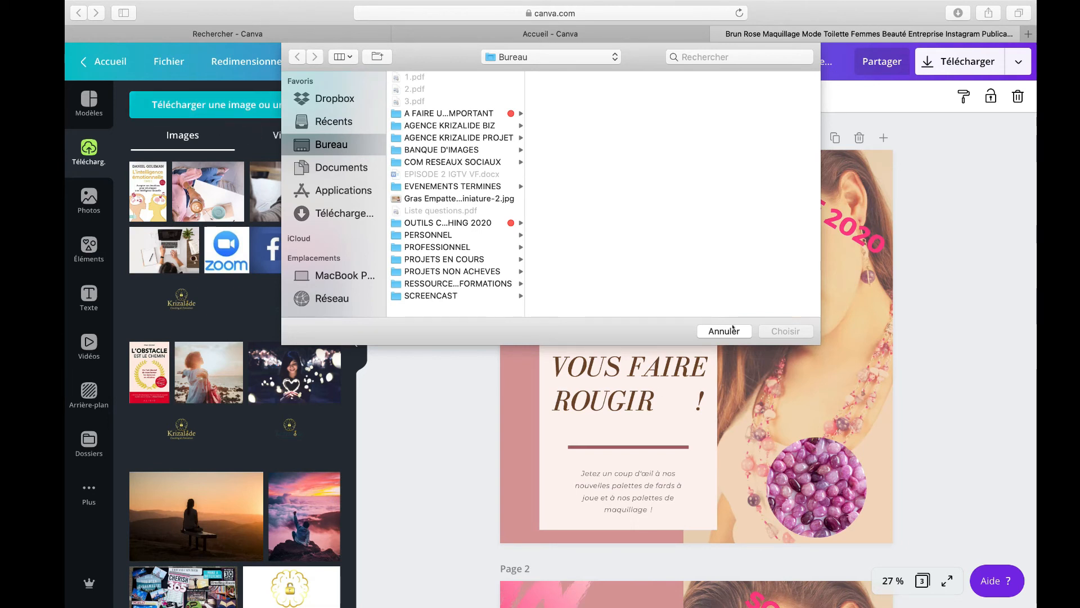
key("Escape")
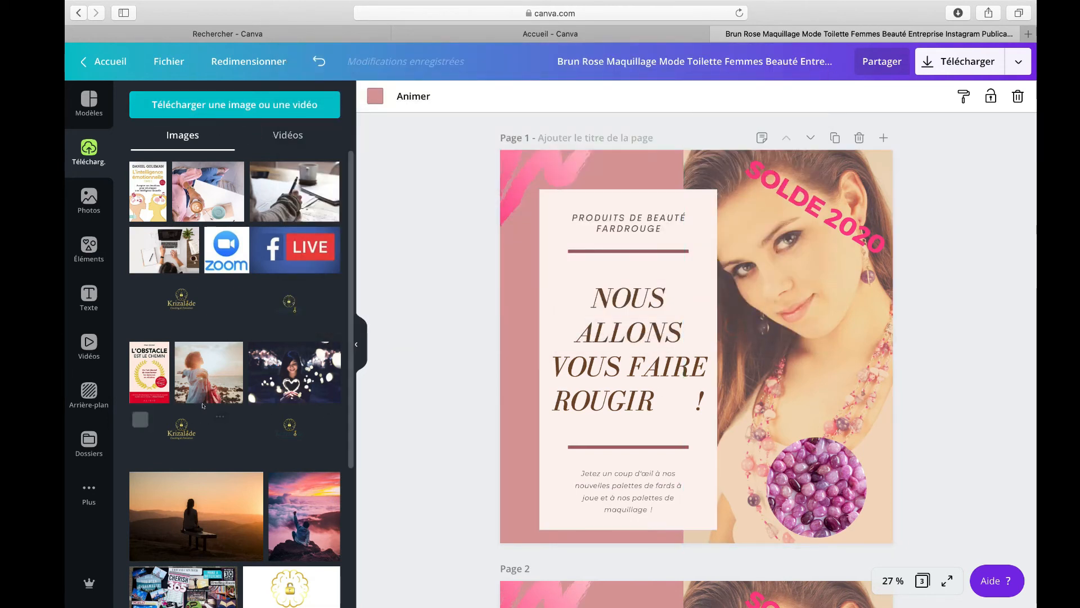
Step: Add the Krizalide Coaching & Formation logo to page 1 and shrink it to a small badge
scroll(173, 428, "down", 3)
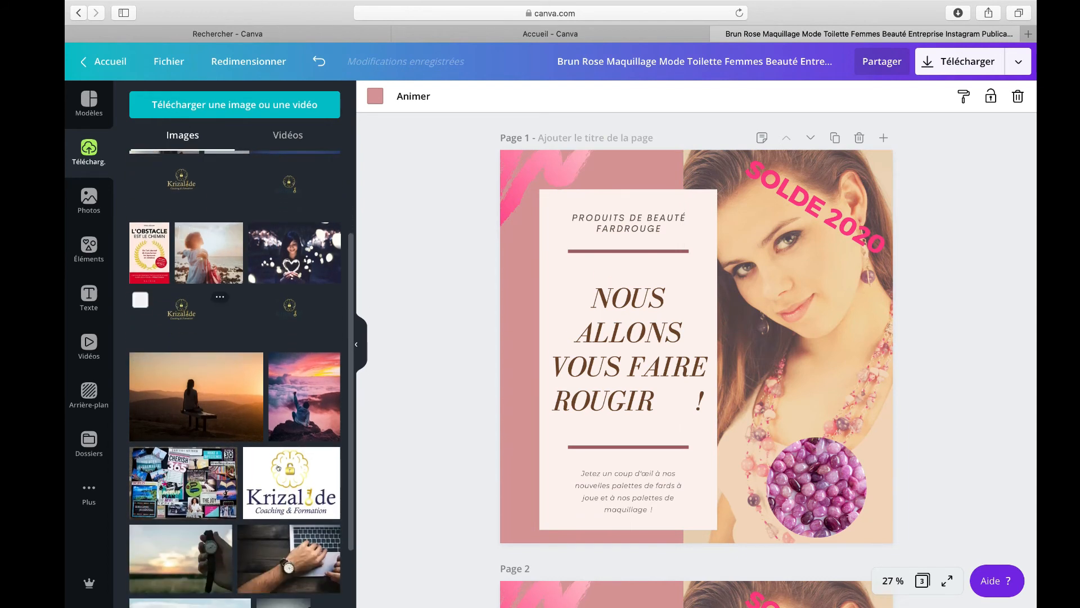
left_click(291, 484)
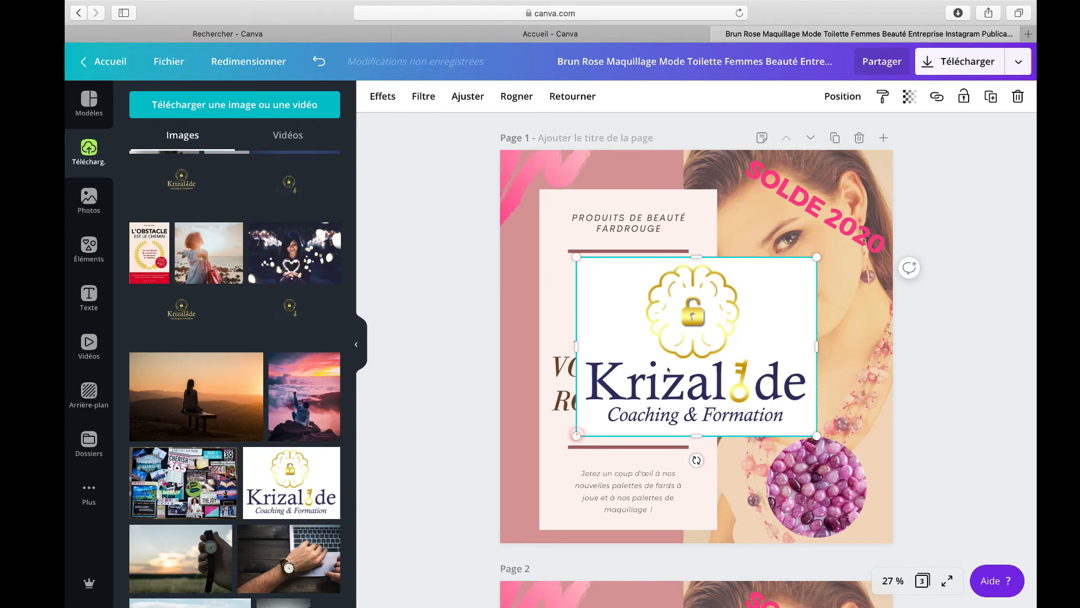
left_click_drag(578, 433, 713, 516)
left_click(732, 445)
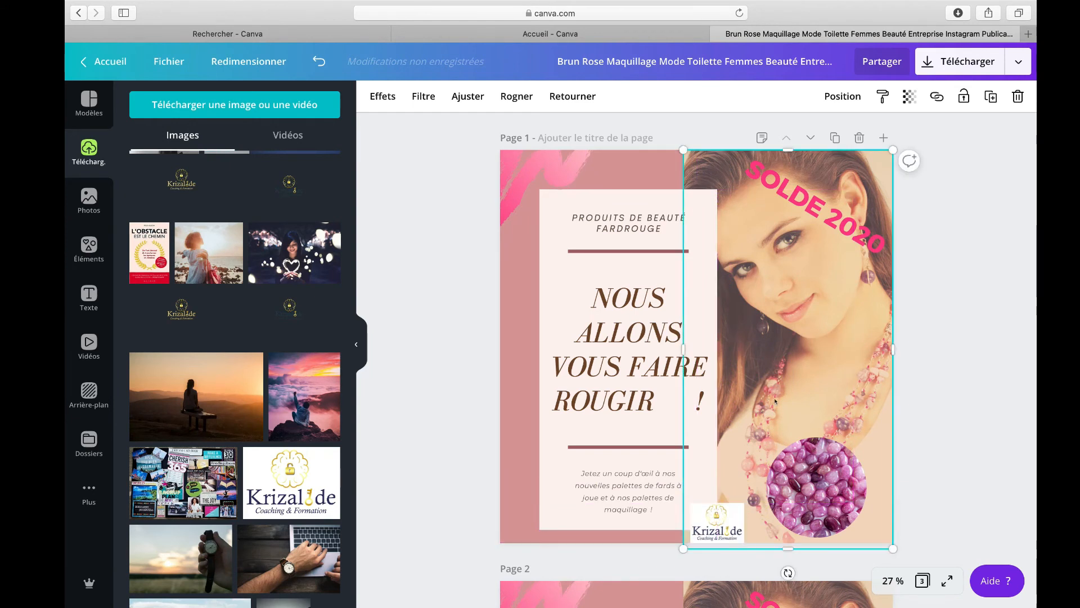
Step: Nudge the small logo into the photo's bottom-left corner, below the rose quartz circle
left_click(695, 508)
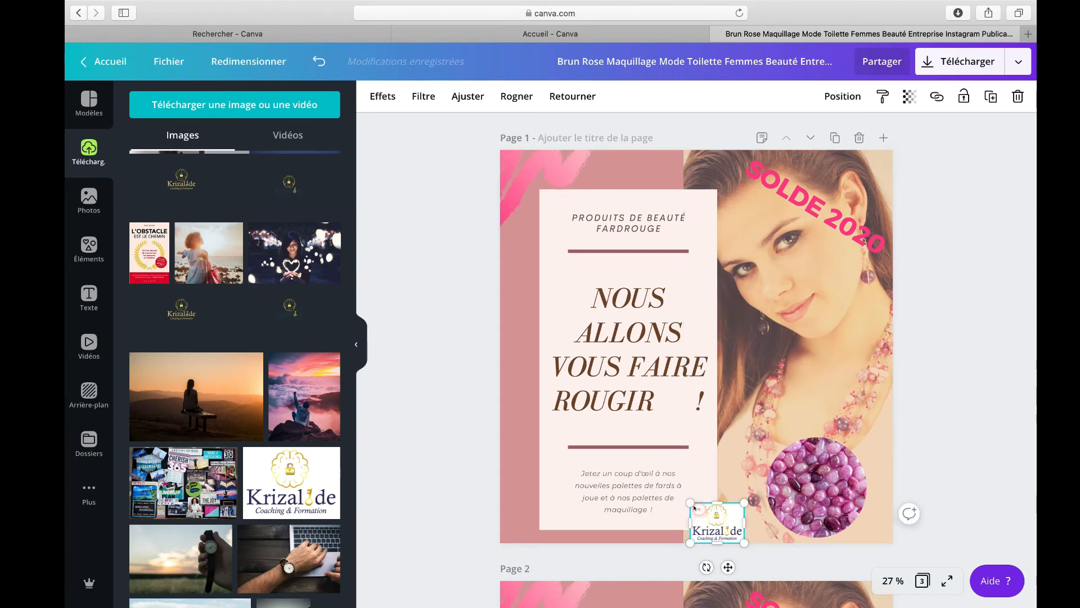
left_click_drag(691, 502, 707, 516)
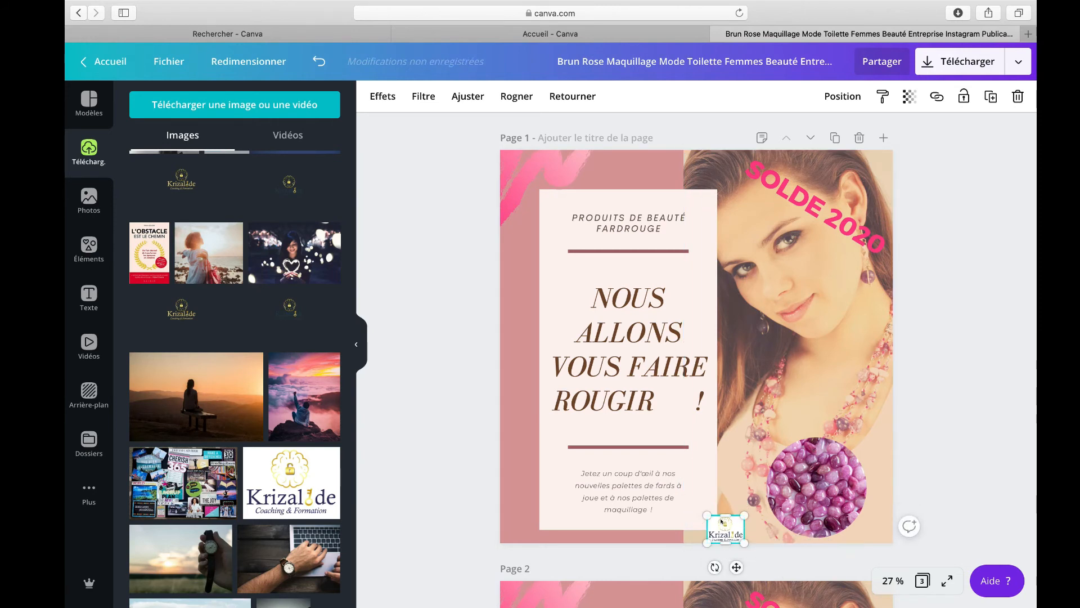
left_click(723, 510)
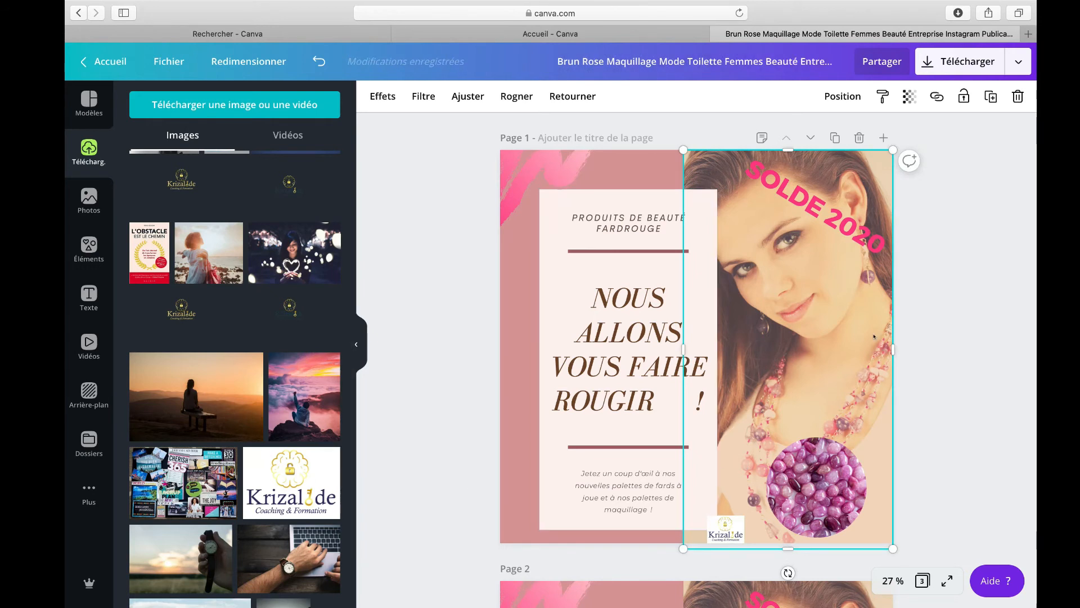
left_click(374, 289)
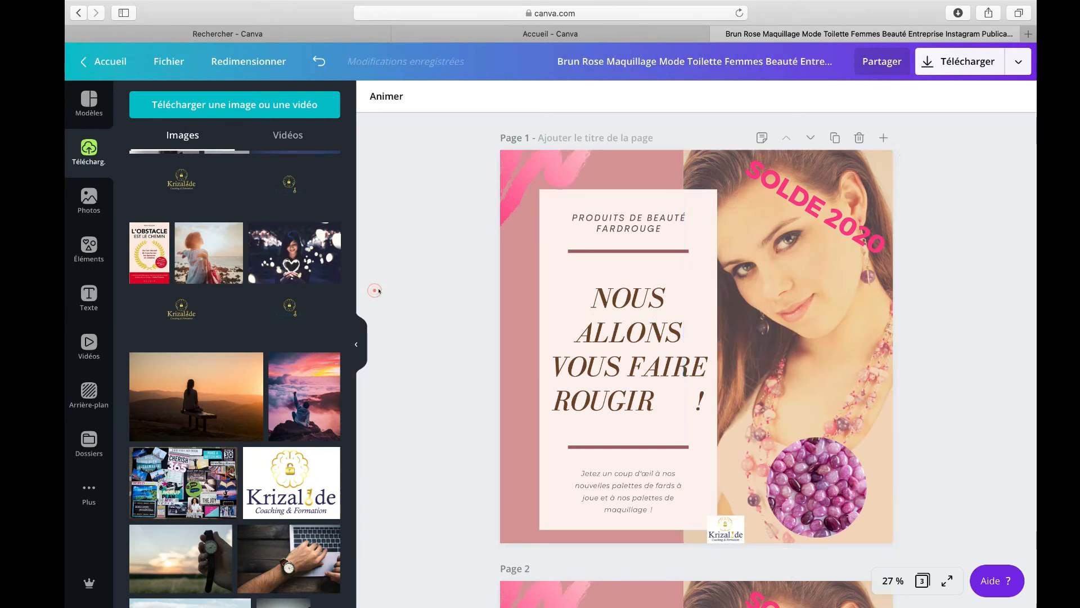
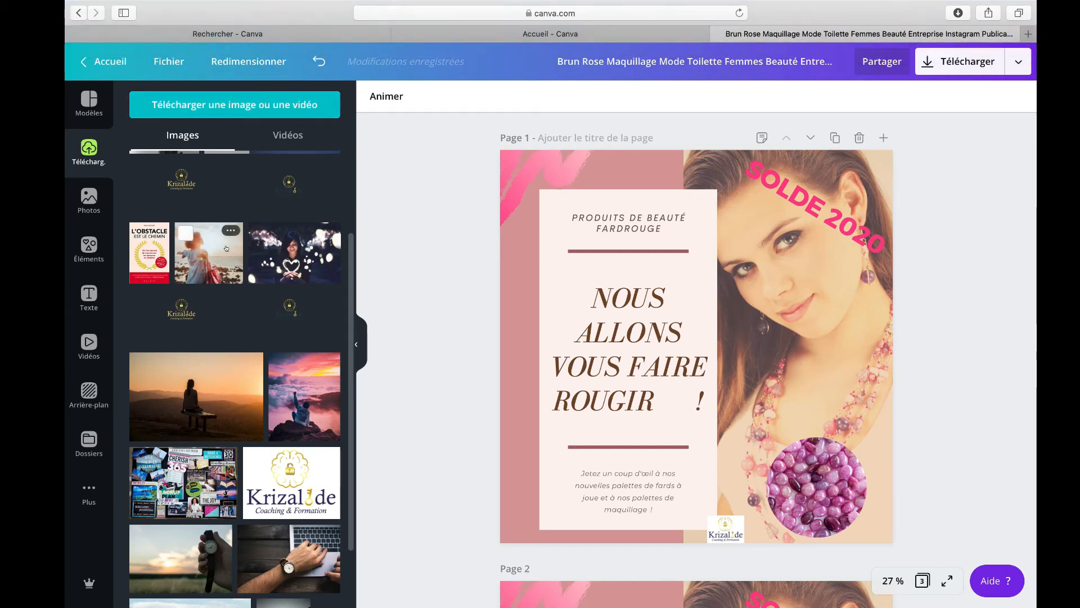
scroll(226, 248, "up", 3)
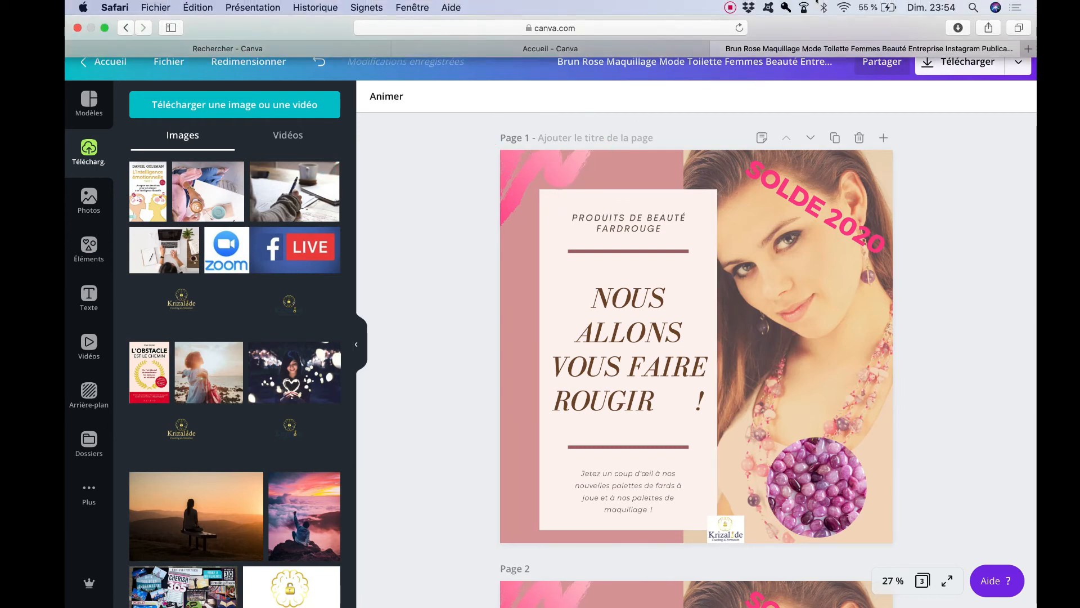
left_click(729, 8)
left_click(787, 48)
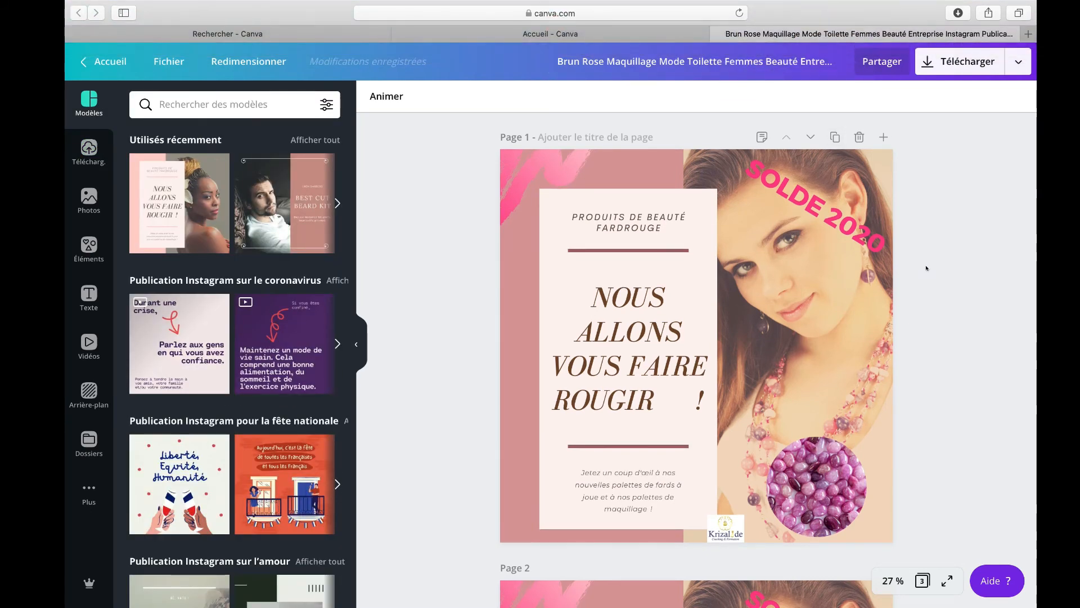
Step: Scroll down through pages 1 to 3 and back to inspect the finished design
scroll(878, 270, "down", 6)
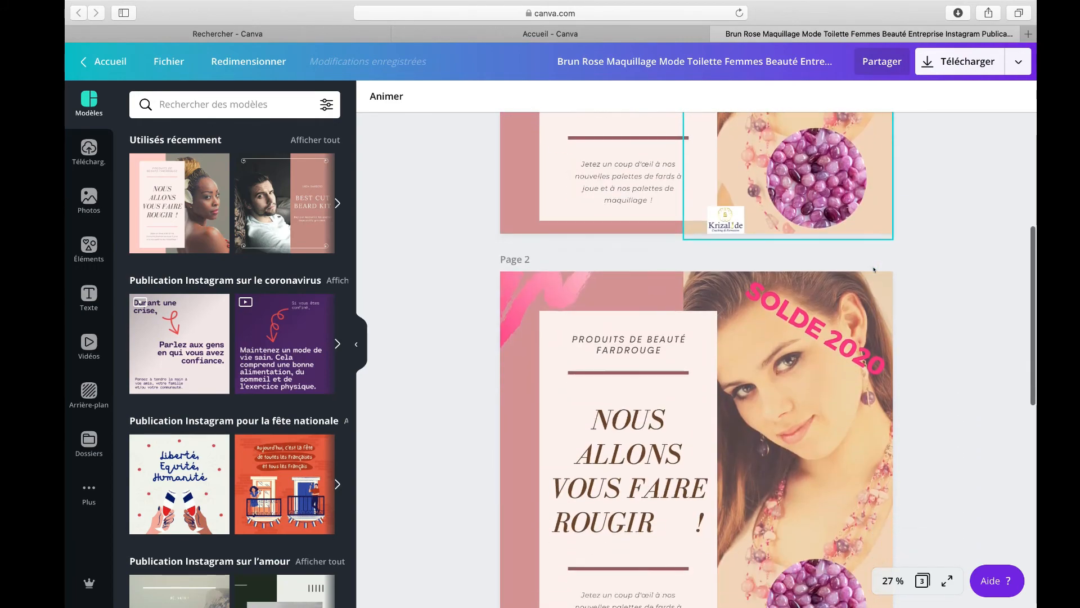
scroll(873, 270, "down", 3)
scroll(772, 325, "down", 5)
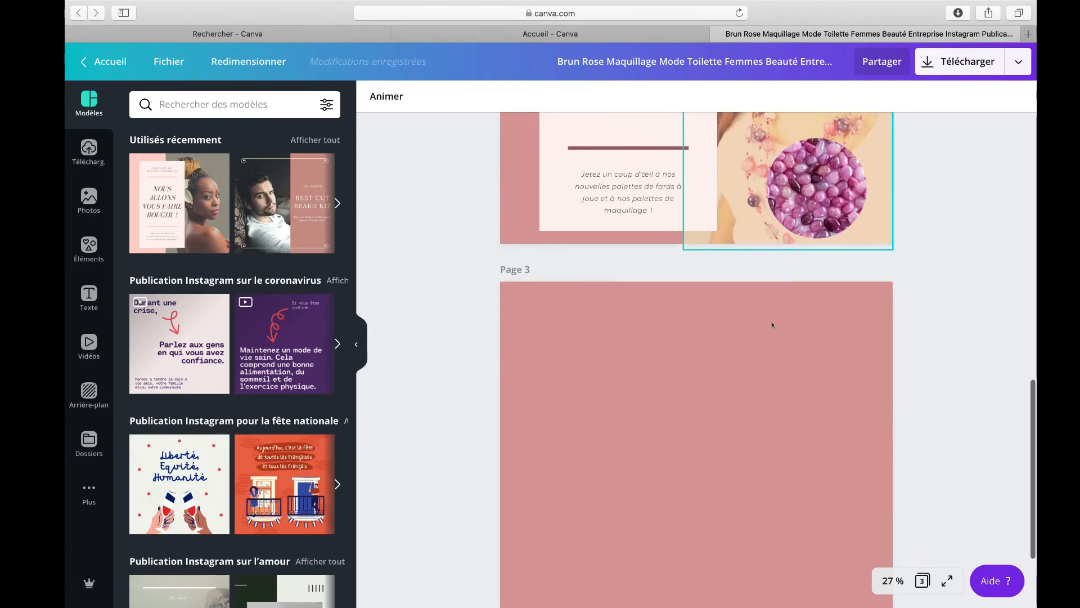
scroll(772, 324, "up", 14)
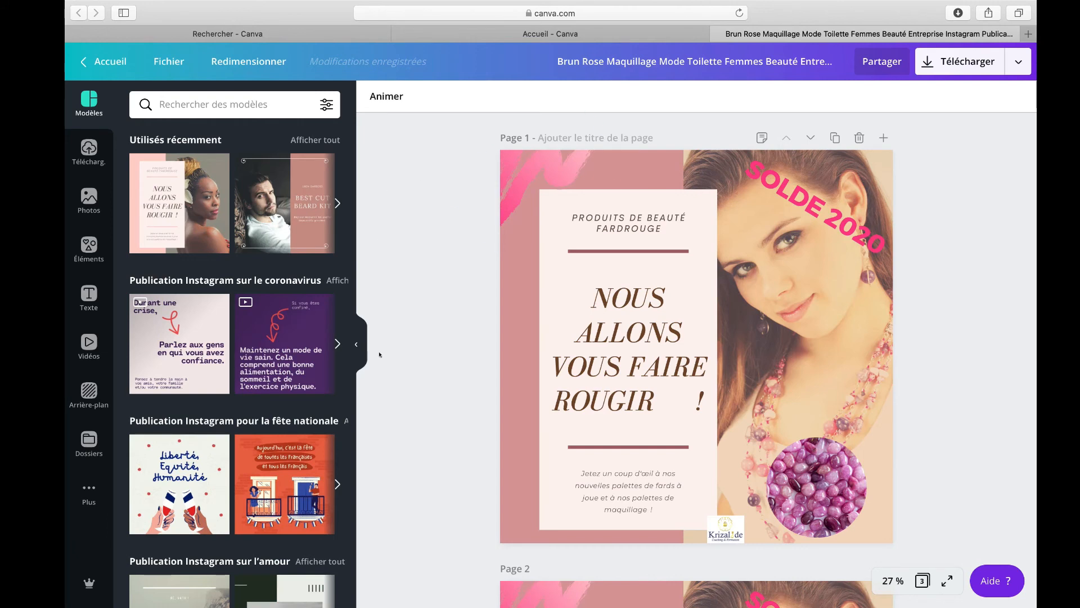
Step: Hide the side panel and download only page 1 as a JPG at 91% quality
left_click(356, 345)
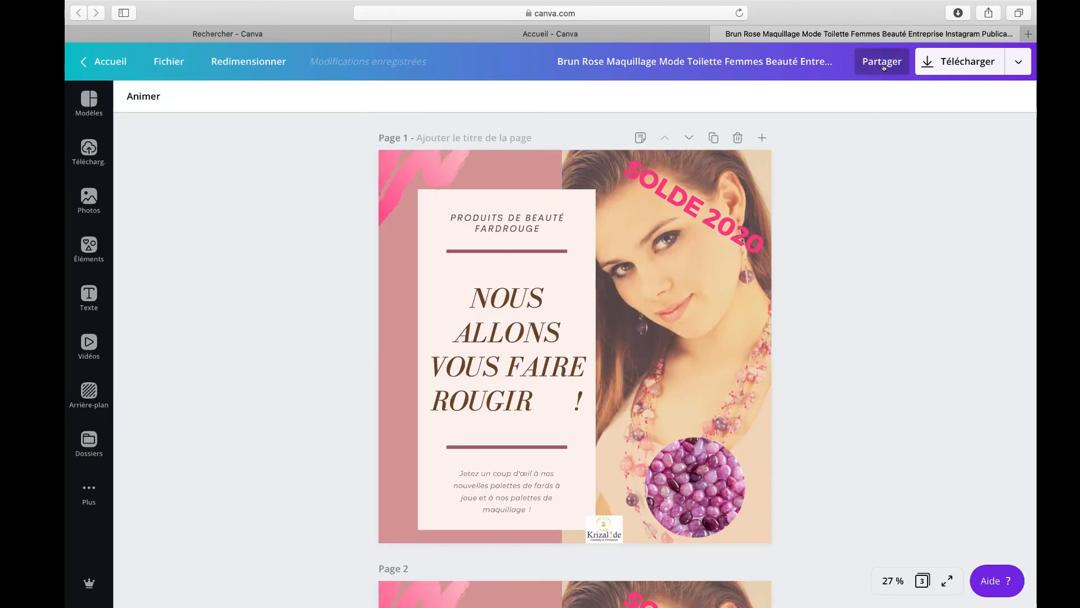
left_click(919, 66)
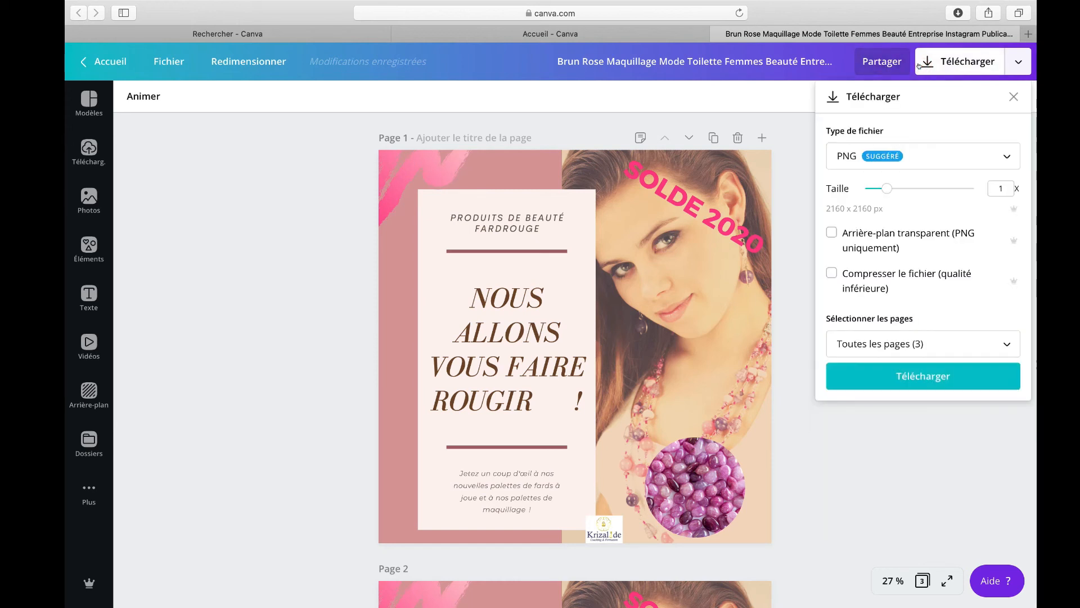
left_click(923, 164)
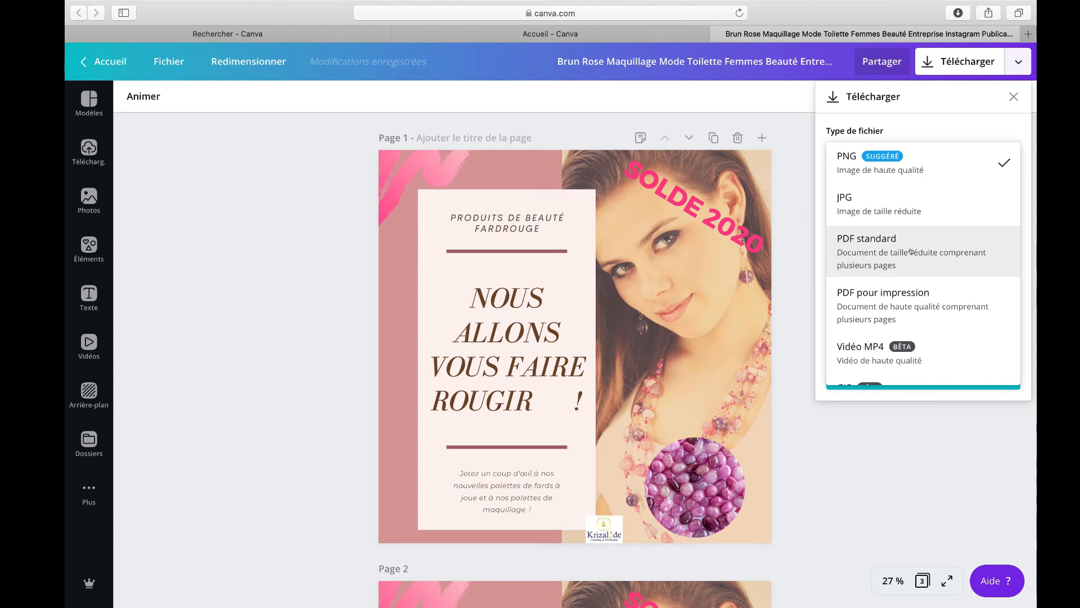
left_click(915, 195)
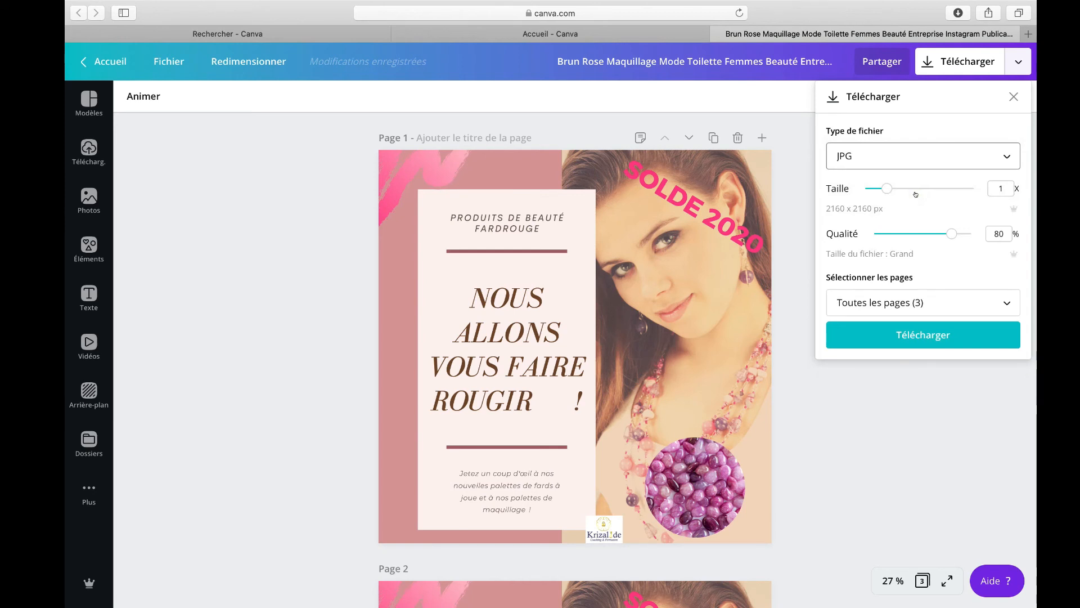
left_click_drag(951, 233, 959, 231)
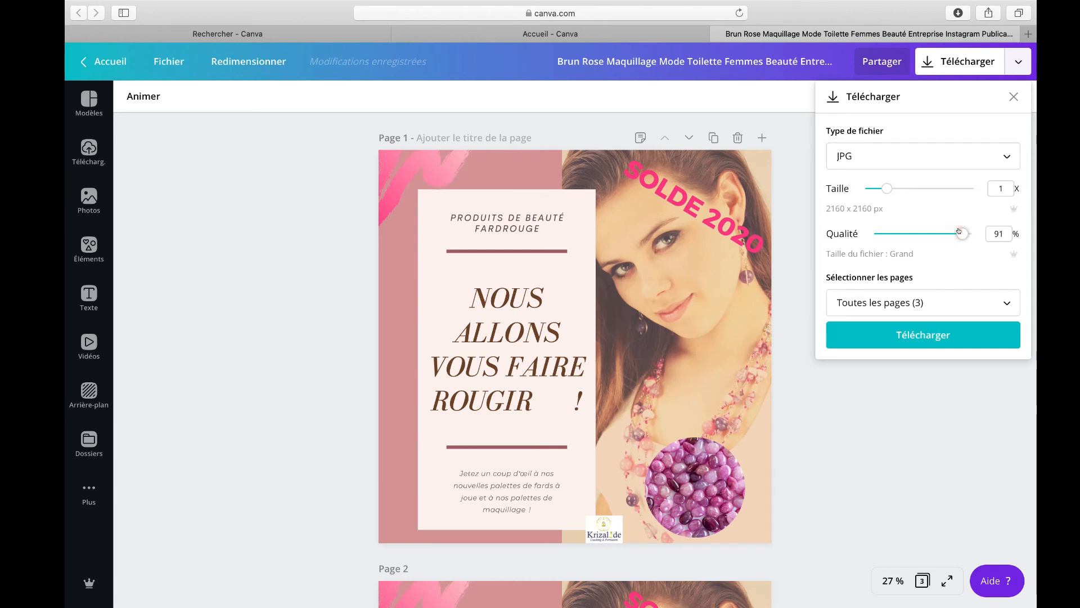
left_click(868, 302)
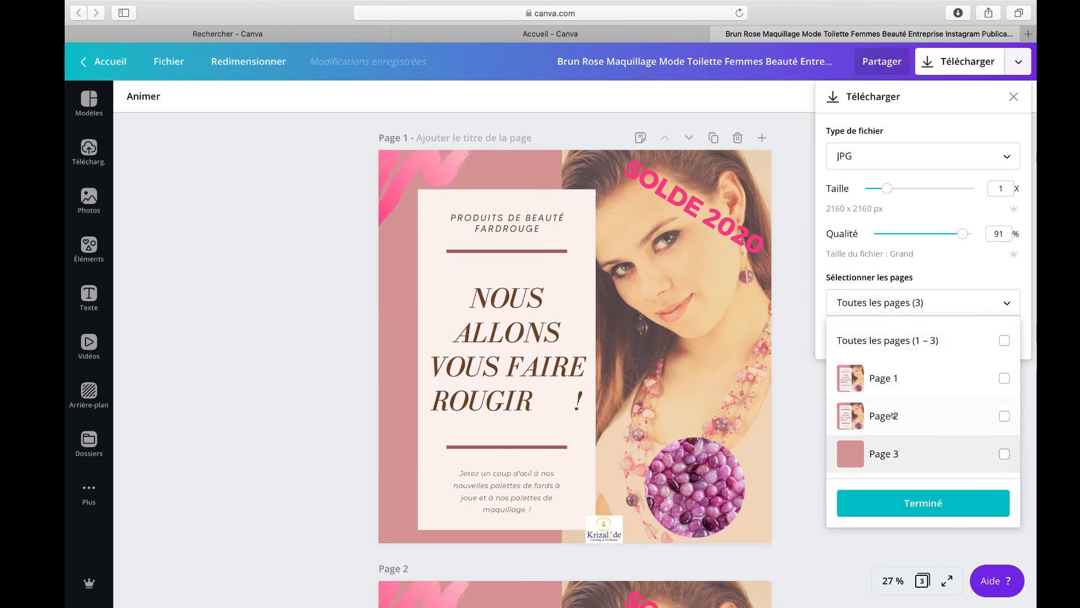
left_click(999, 378)
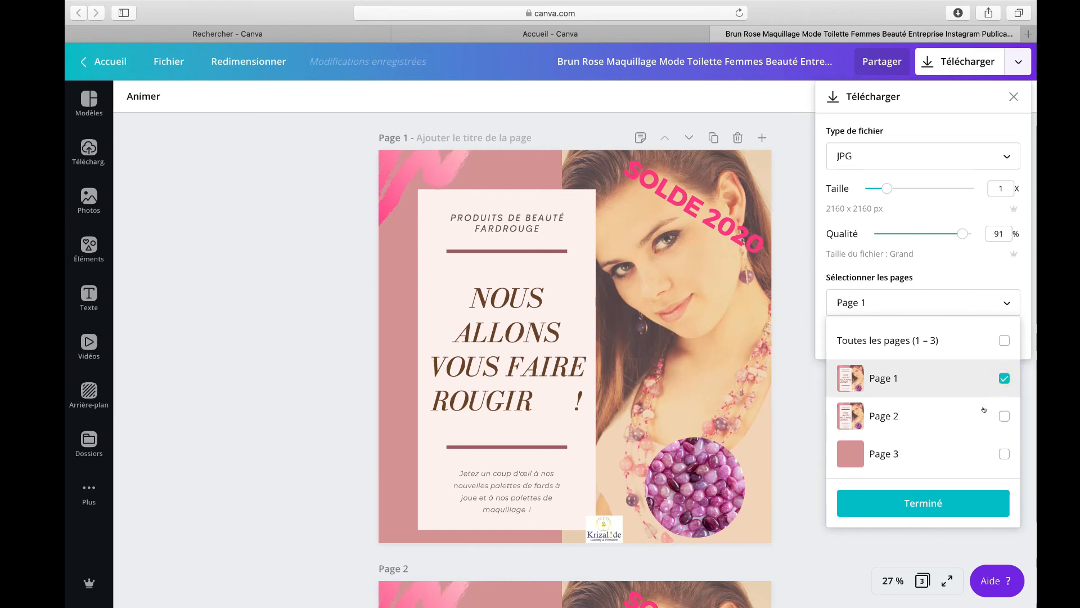
left_click(944, 497)
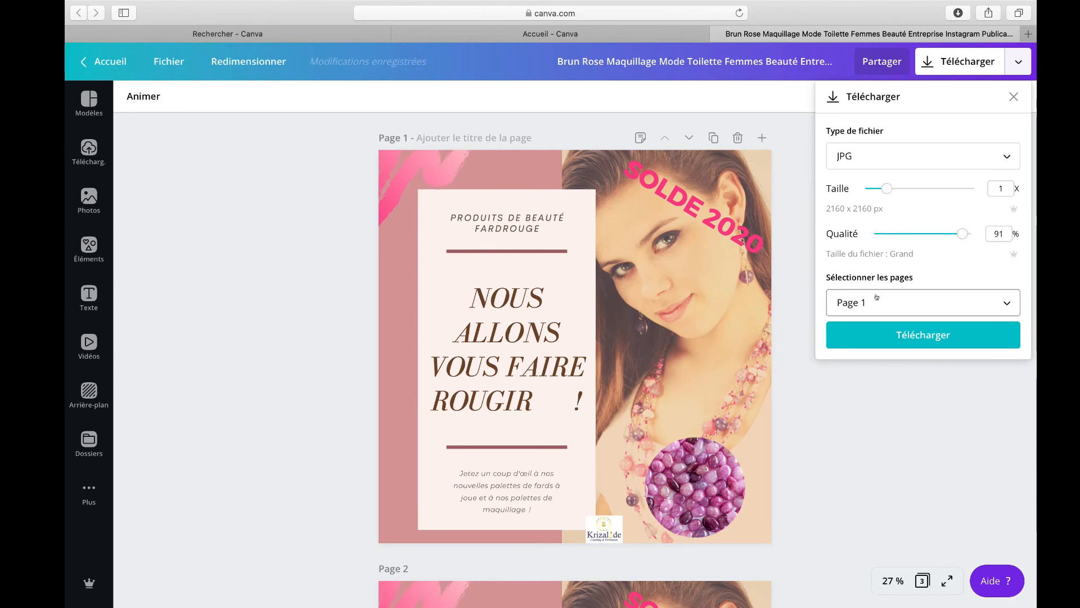
left_click(873, 333)
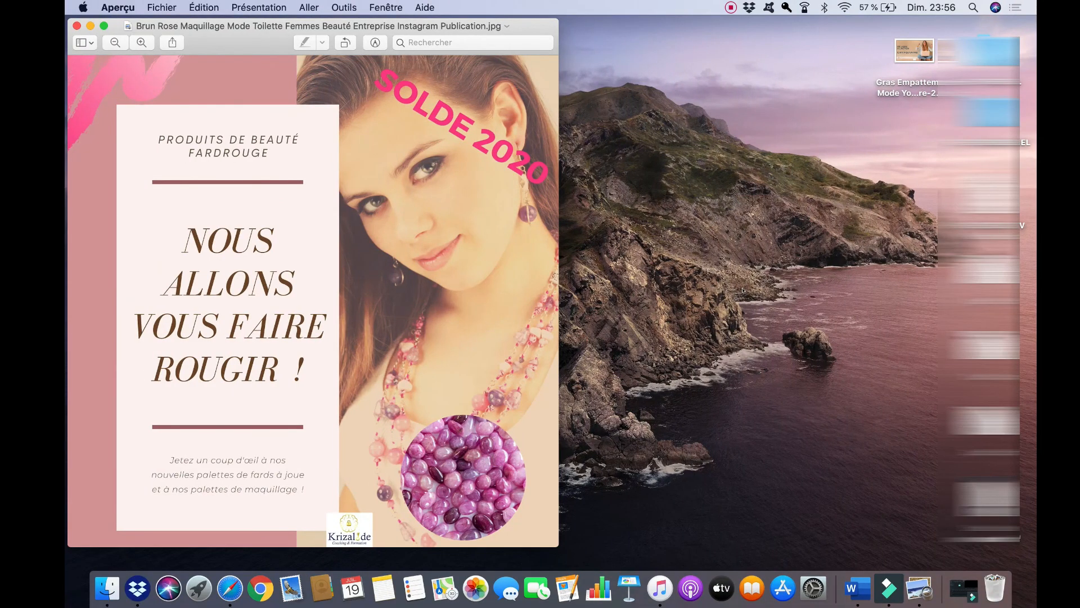
Step: Move the downloaded JPG in Preview to the desktop
left_click(169, 8)
left_click(197, 134)
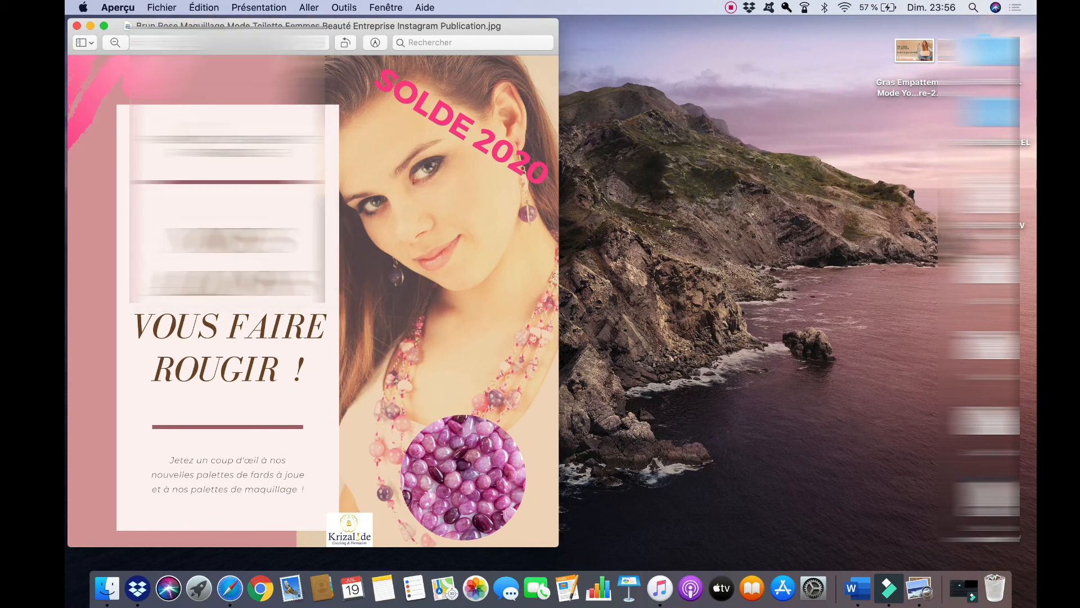
left_click(321, 78)
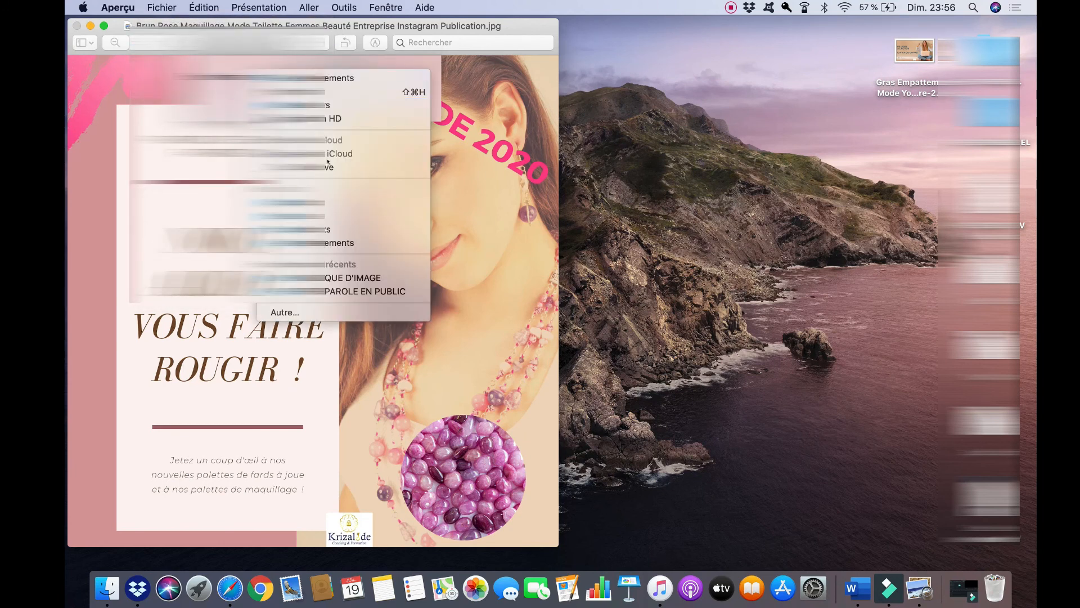
left_click(330, 204)
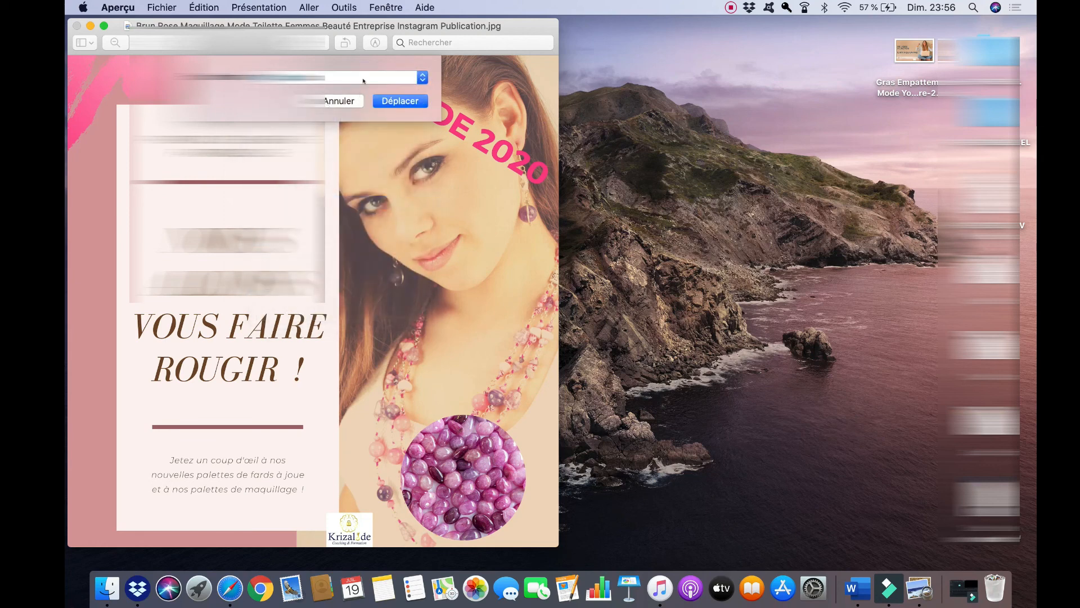
left_click(363, 80)
left_click(358, 213)
key("Return")
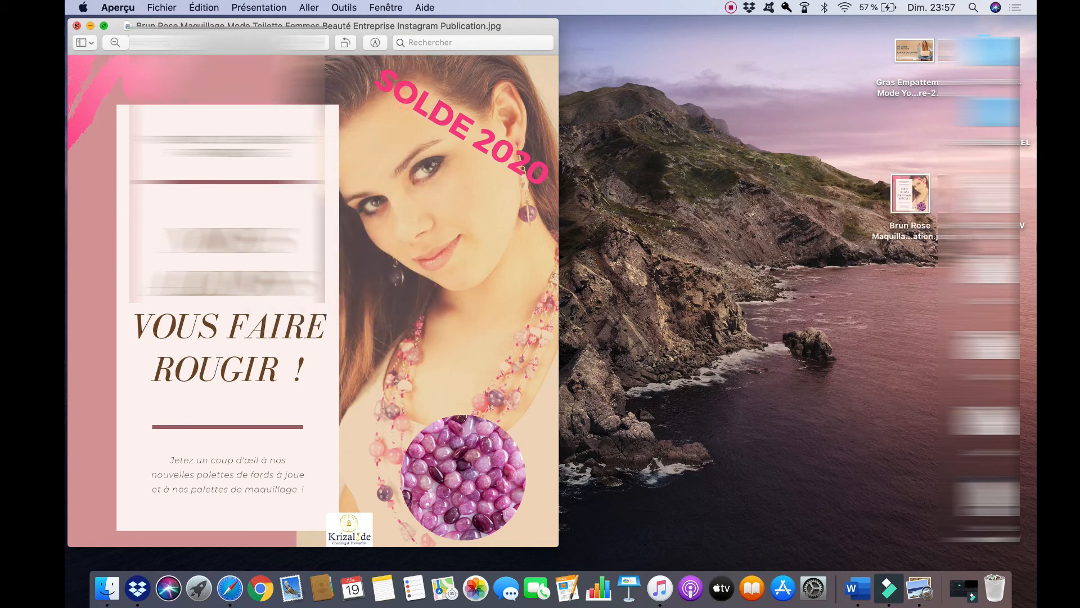
Step: Open the JPG from the desktop to check it, then close Preview
left_click(76, 25)
double_click(910, 194)
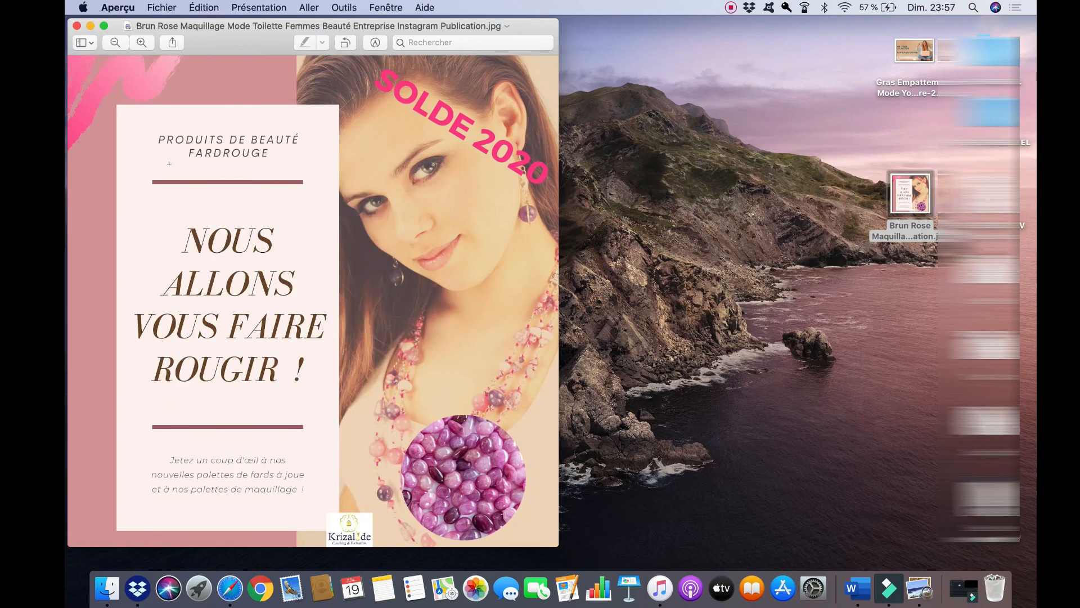
left_click(76, 26)
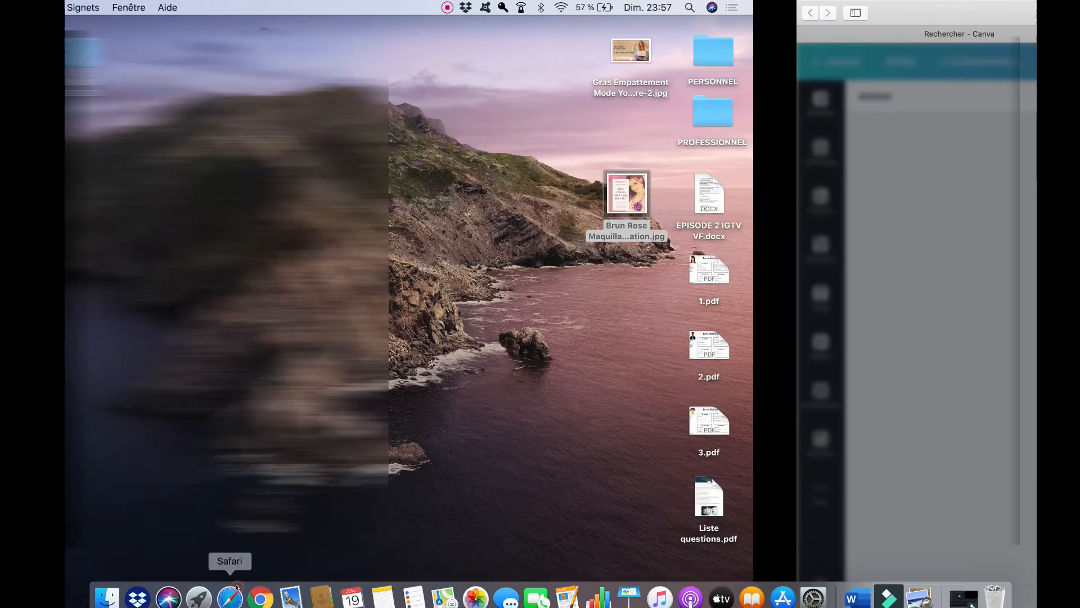
Step: Return to the browser and close the design-saved confirmation dialog
left_click(230, 586)
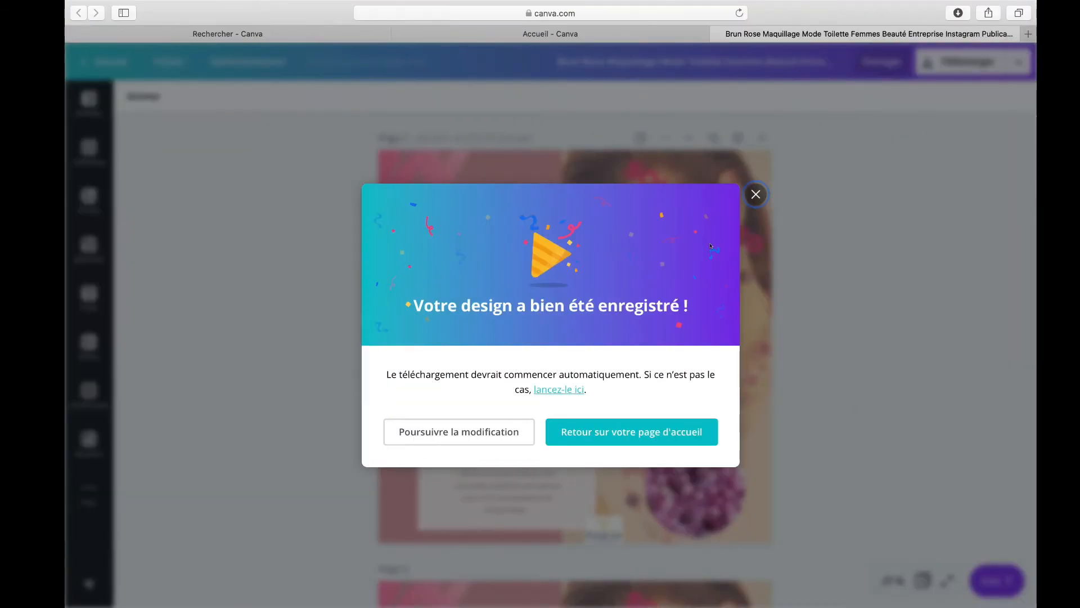
left_click(756, 194)
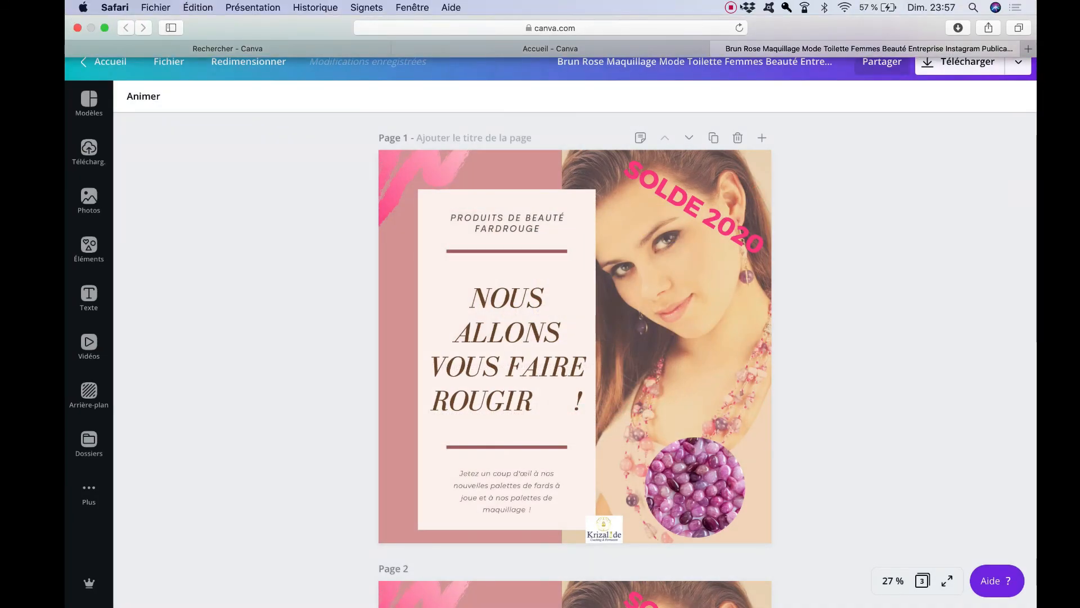
left_click(730, 7)
left_click(788, 49)
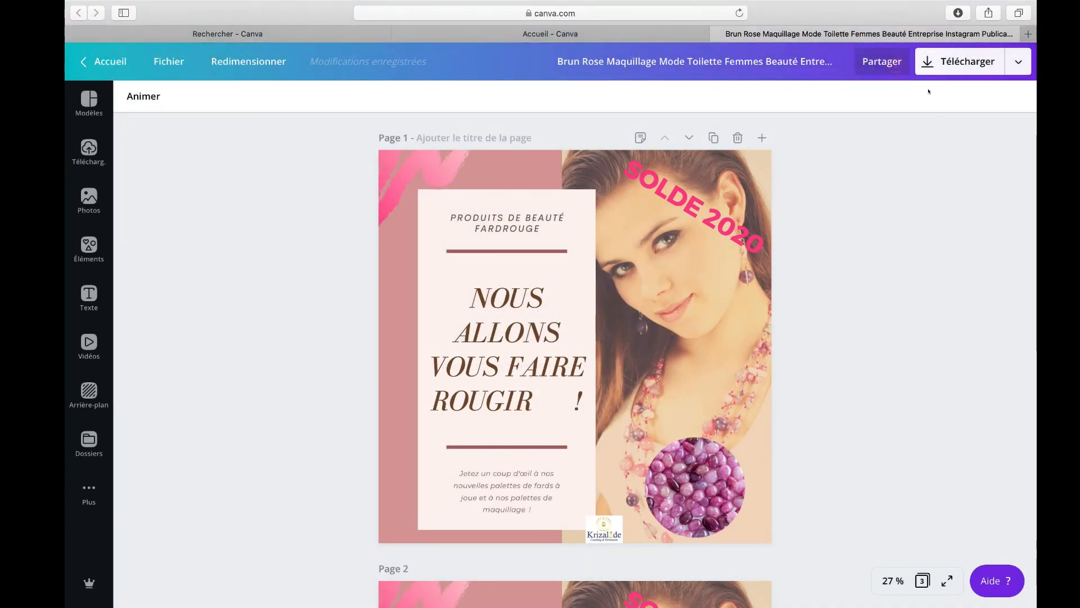
Step: Open the download panel and browse the available file types, then close it without downloading
left_click(918, 64)
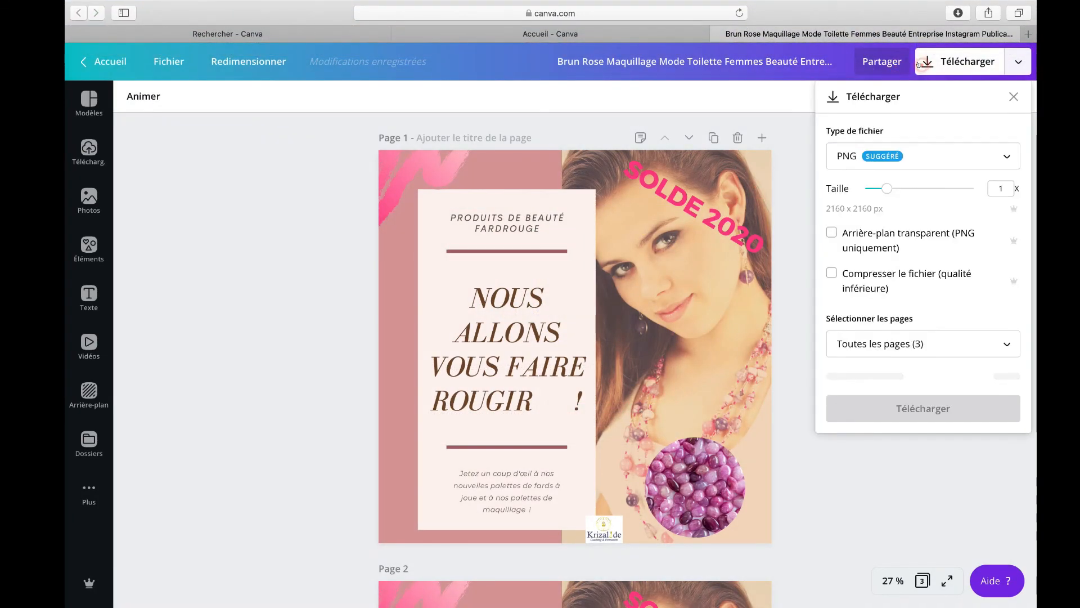
left_click(904, 150)
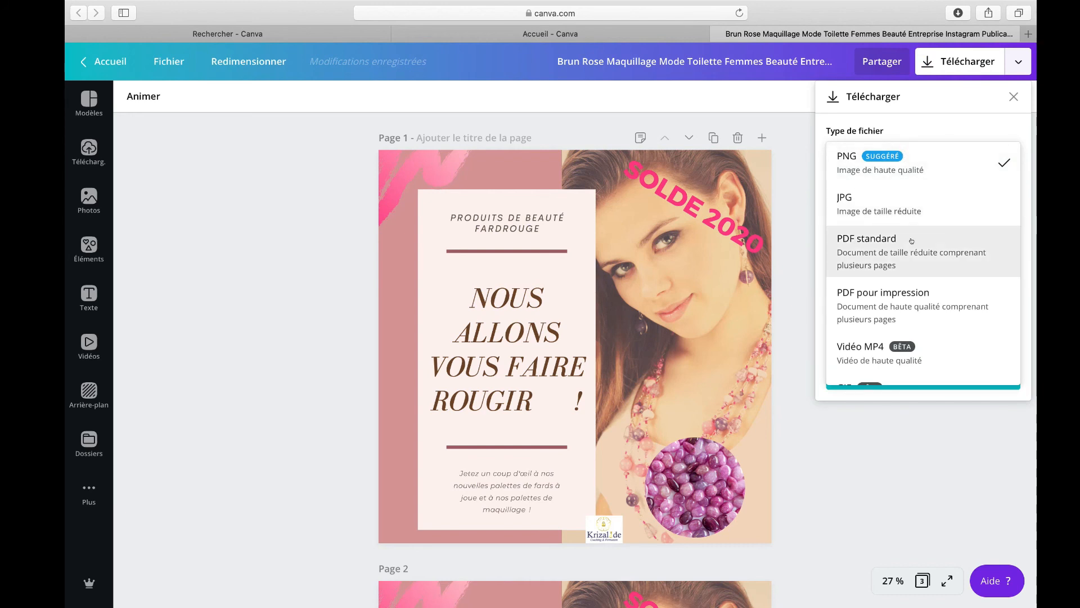
scroll(911, 293, "down", 2)
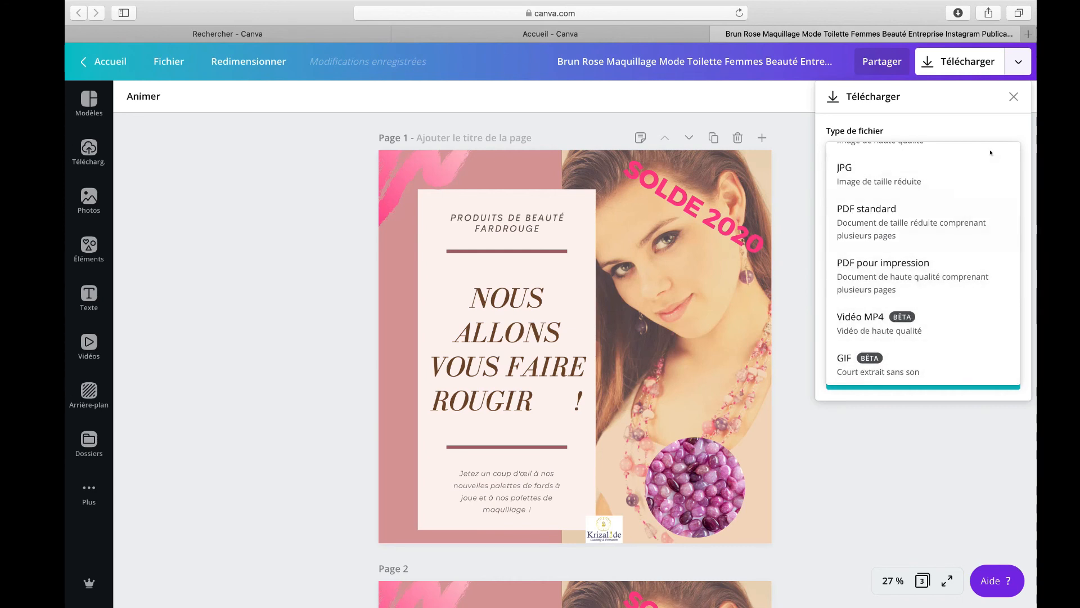
scroll(906, 197, "up", 2)
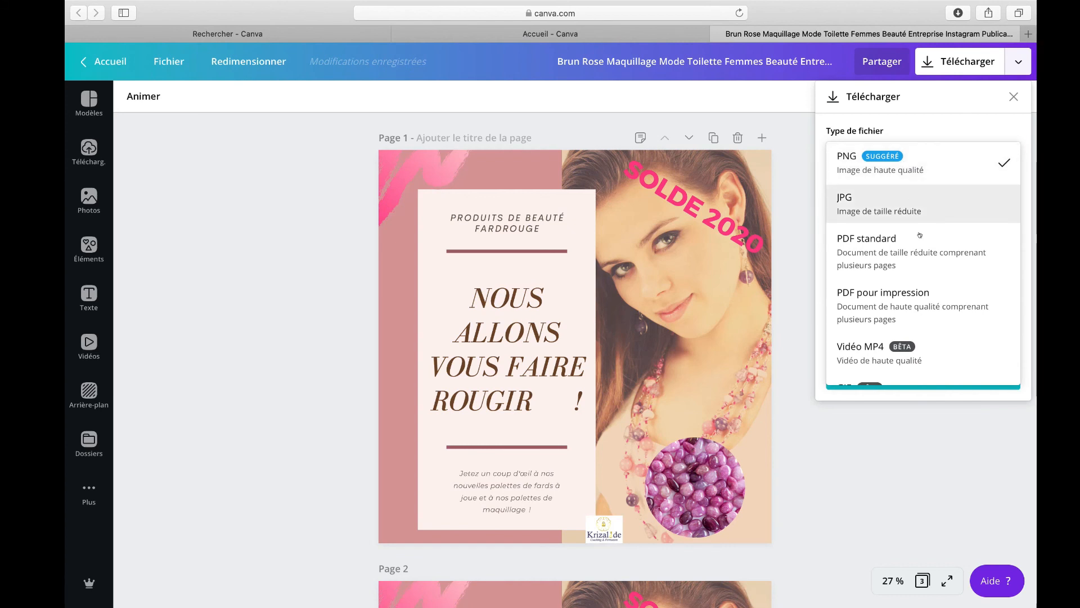
left_click(1022, 124)
left_click(1013, 97)
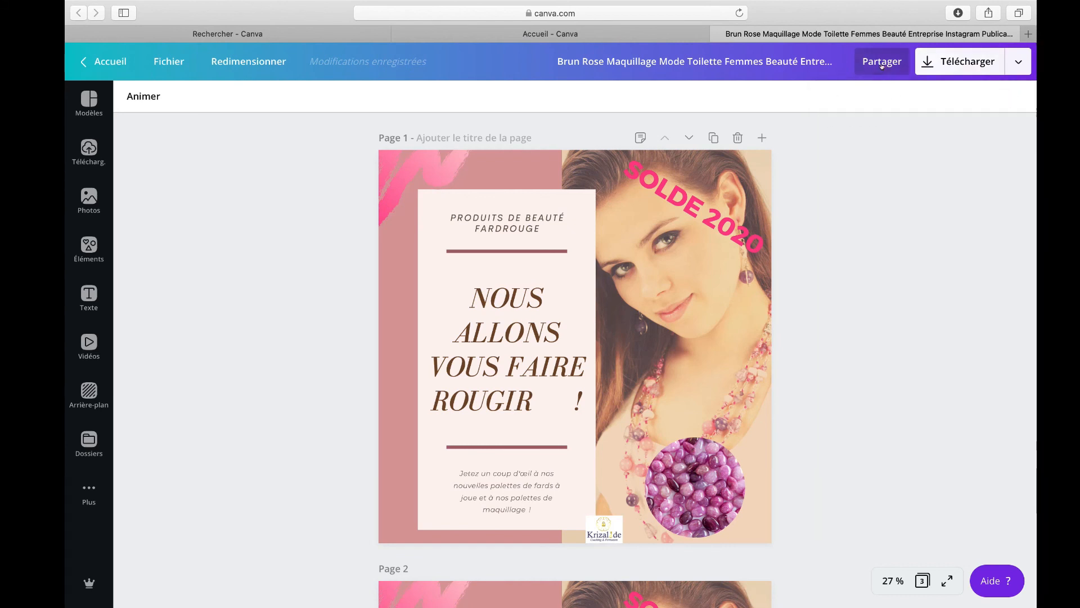
Step: Open the sharing panel to view the collaboration and link options, then close it
left_click(881, 63)
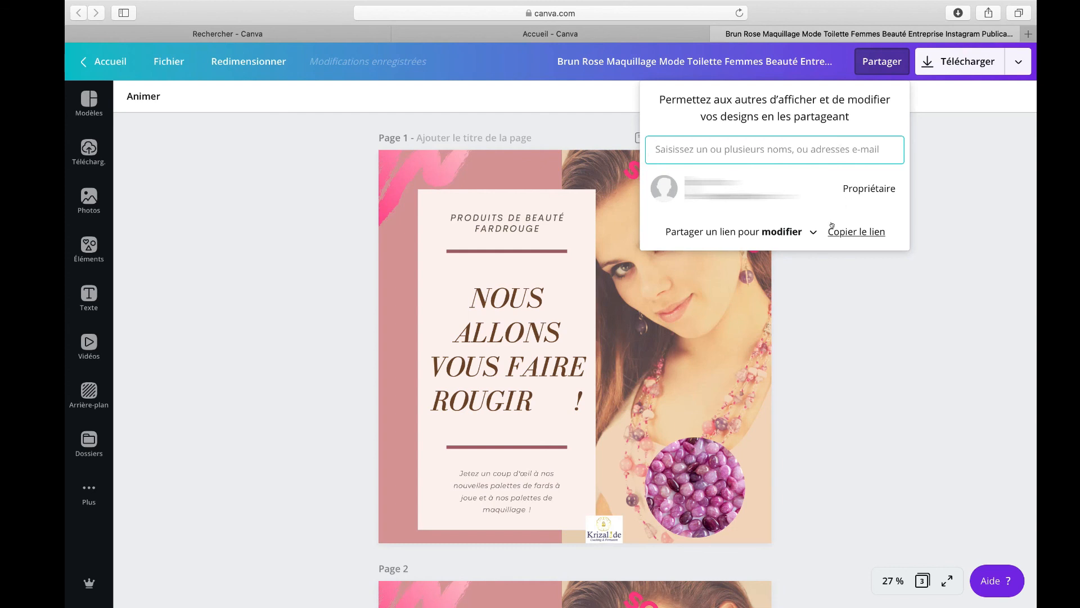
left_click(868, 69)
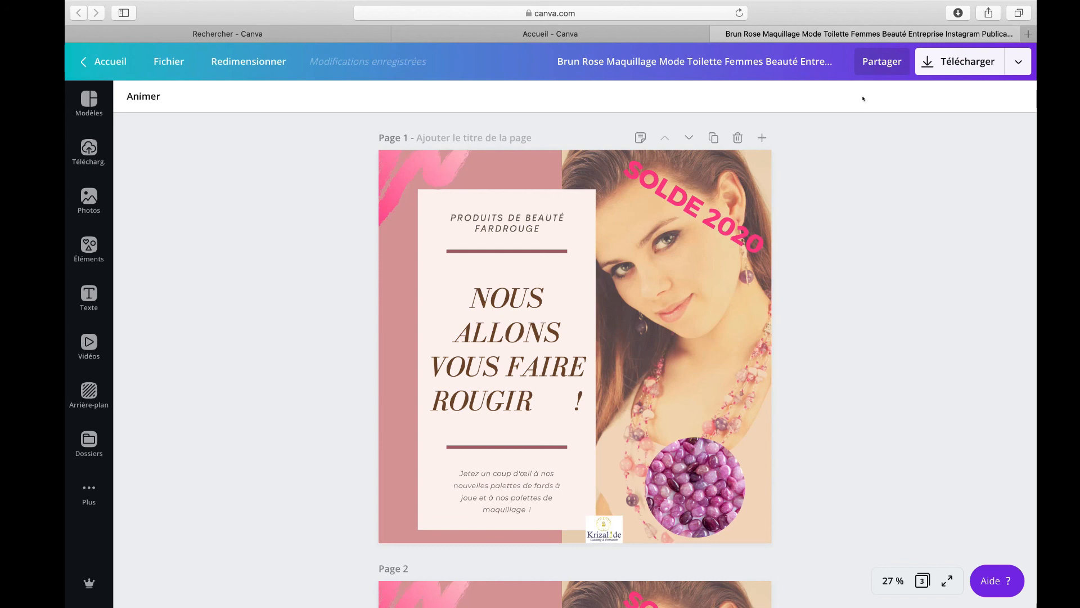
left_click(730, 8)
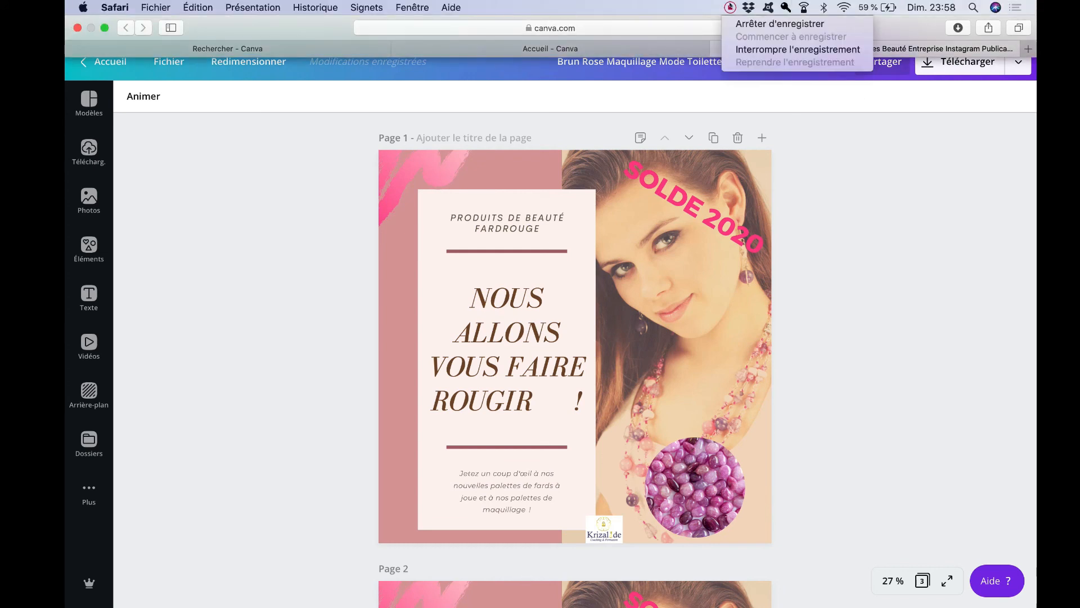
left_click(733, 50)
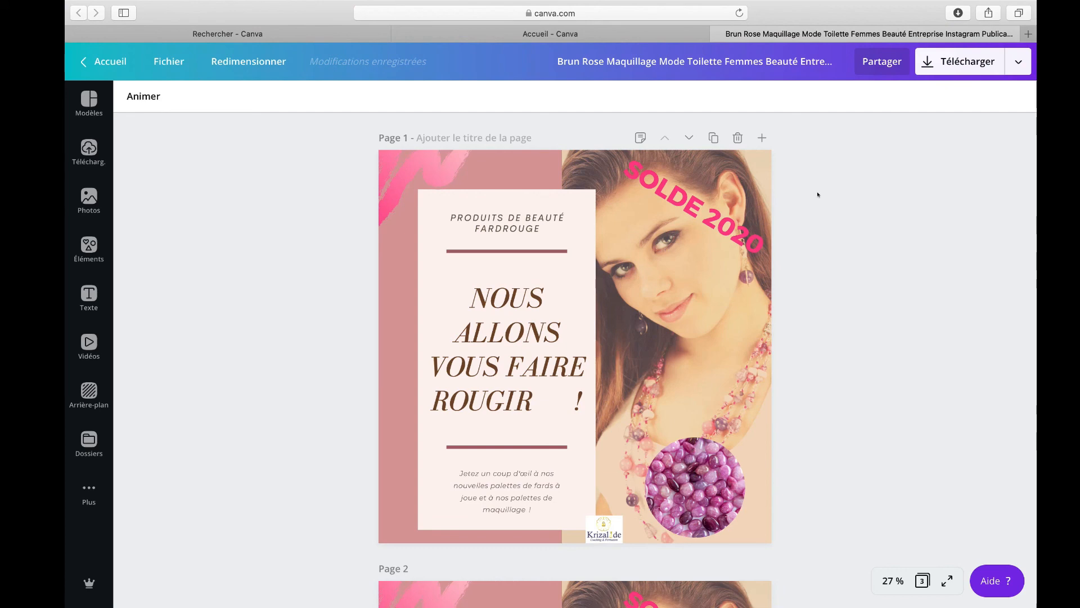
Step: Go to the Canva home page and open the brand kit with its logos, colours and fonts
left_click(107, 63)
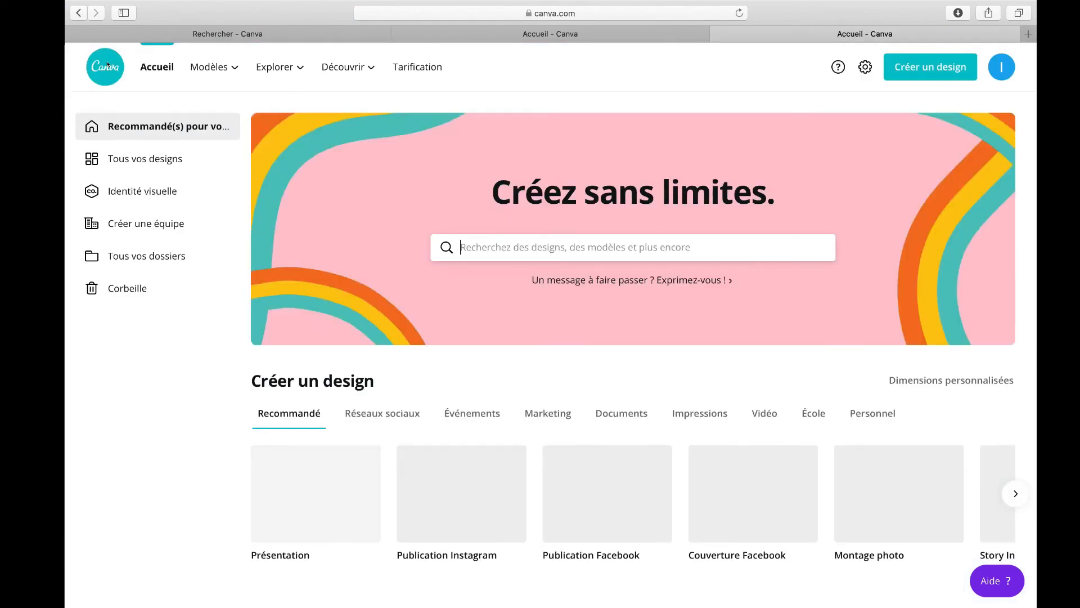
left_click(148, 190)
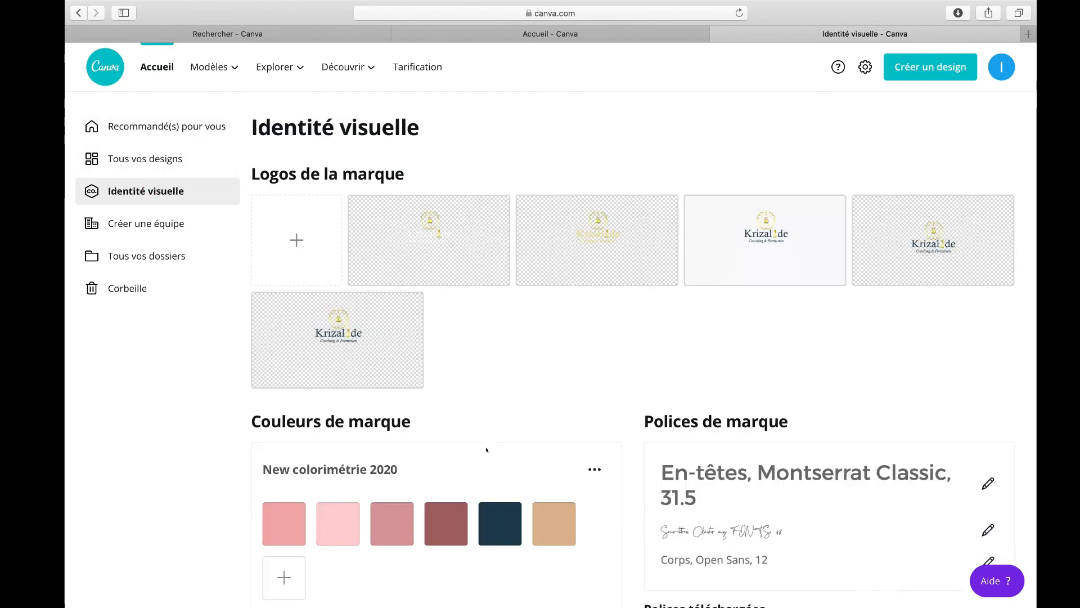
scroll(484, 448, "down", 2)
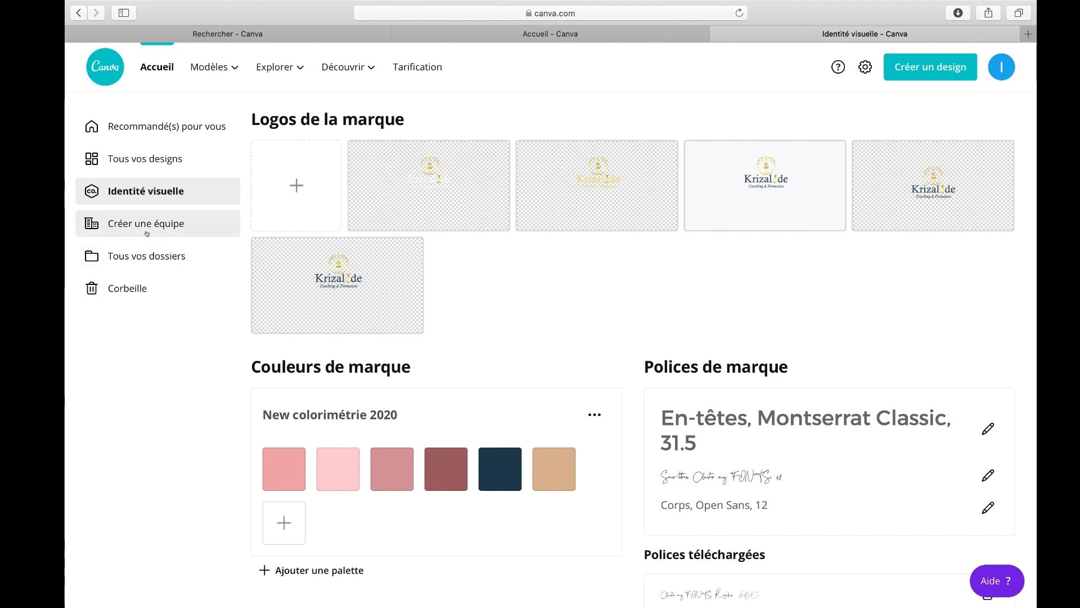
Step: Open All your designs and reopen the Brun Rose Instagram post design
left_click(150, 158)
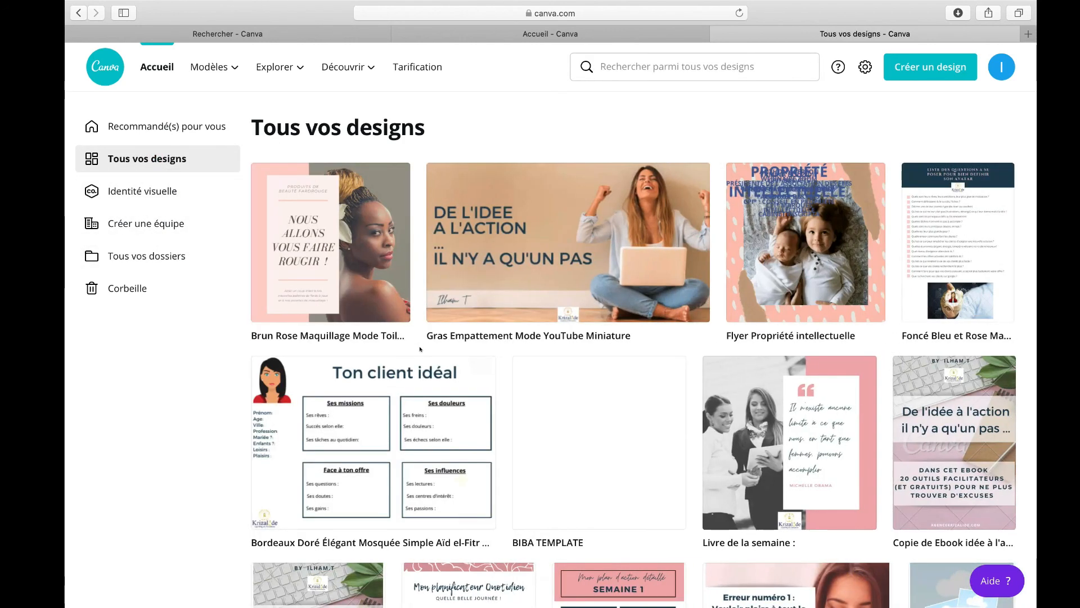
scroll(420, 349, "down", 3)
left_click(343, 155)
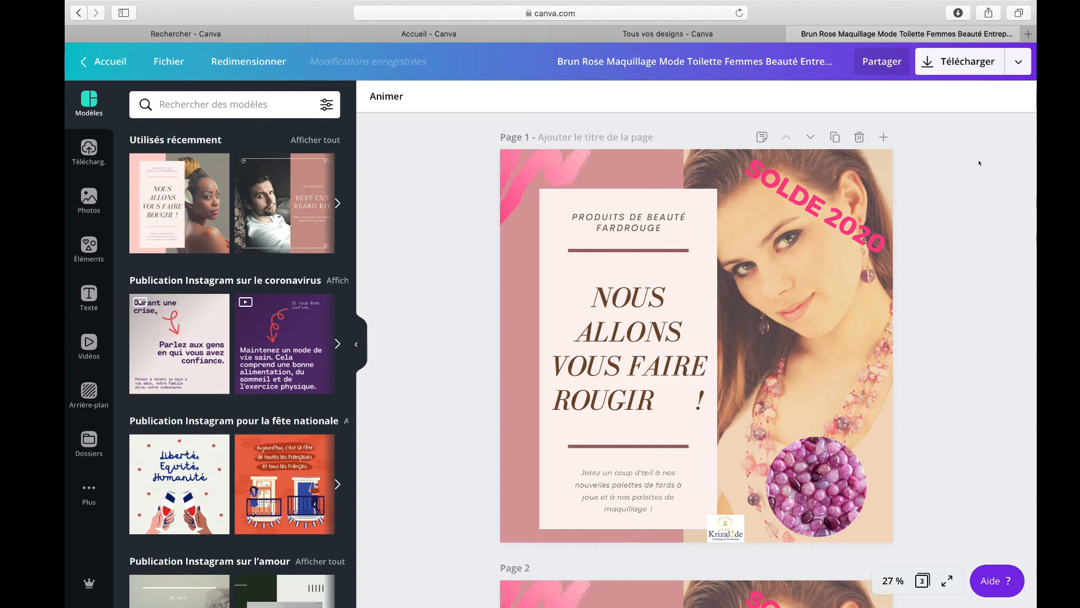
mouse_move(807, 1)
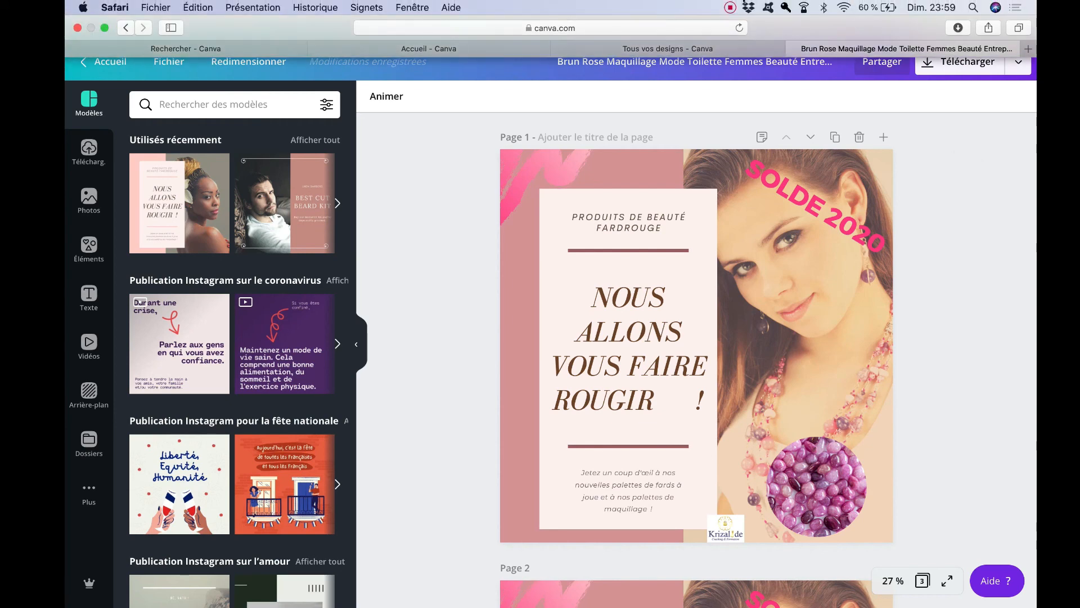
left_click(729, 7)
left_click(744, 24)
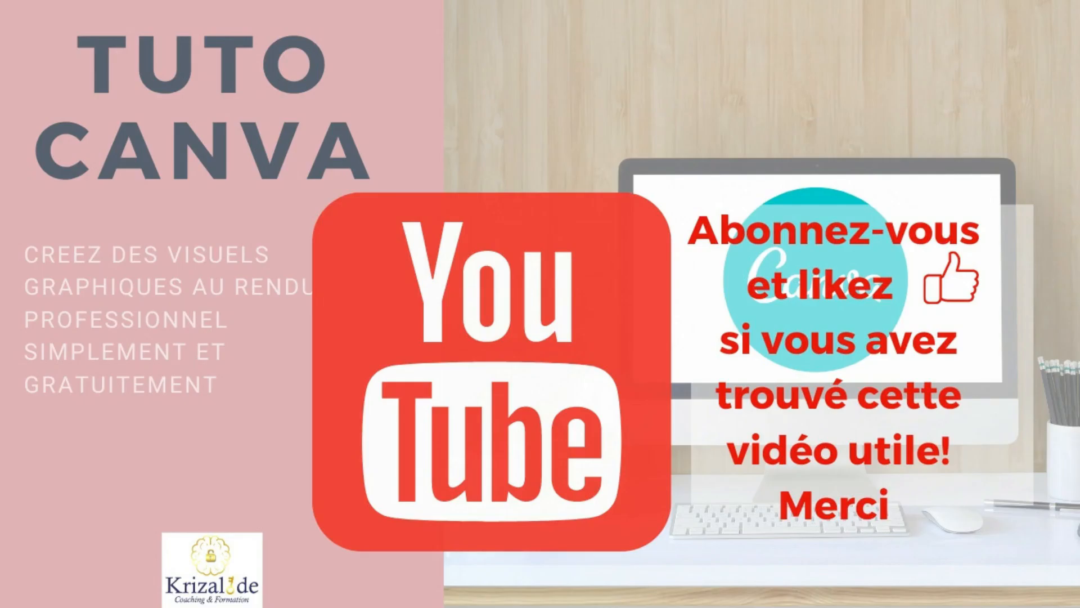